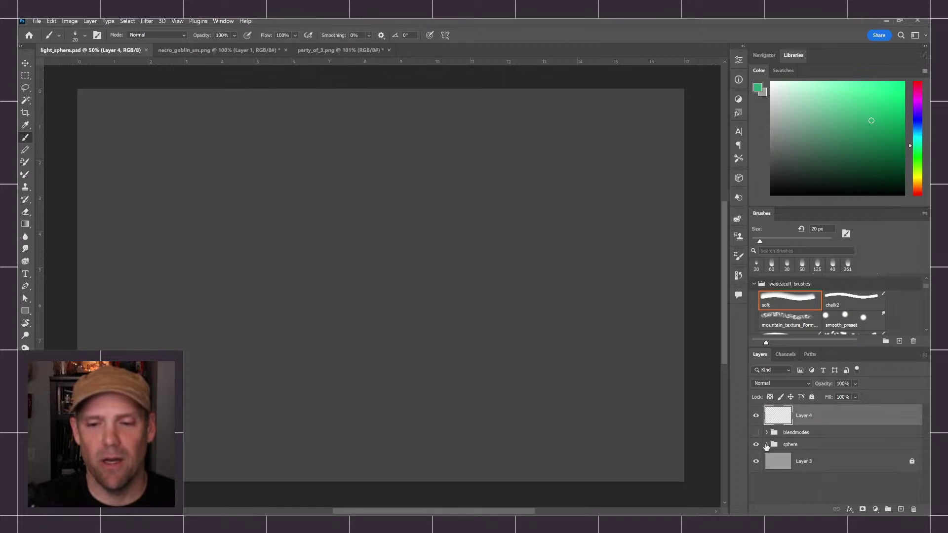
- Expand the sphere group, show the sculptyball layer and select it
{"action": "left_click", "coordinate": [766, 445]}
{"action": "left_click", "coordinate": [756, 461]}
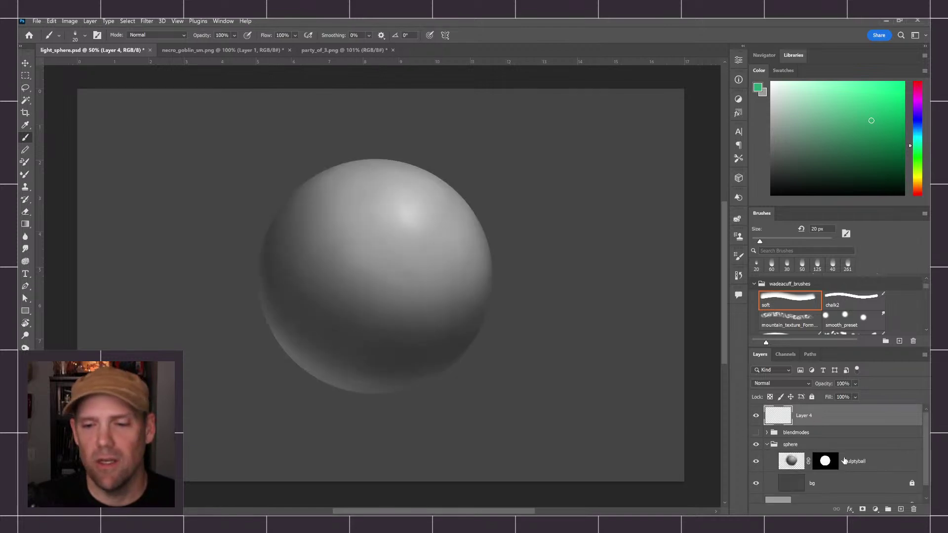
{"action": "left_click", "coordinate": [860, 462]}
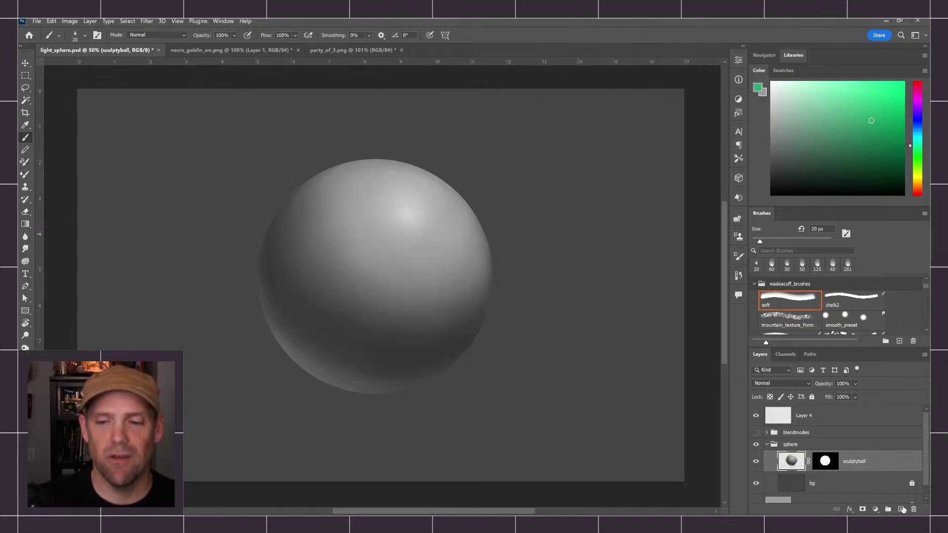
- On Layer 4, sketch a light-direction arrow at the sphere's upper right with the chalk2 brush at 15 px in near-black
{"action": "left_click", "coordinate": [821, 419]}
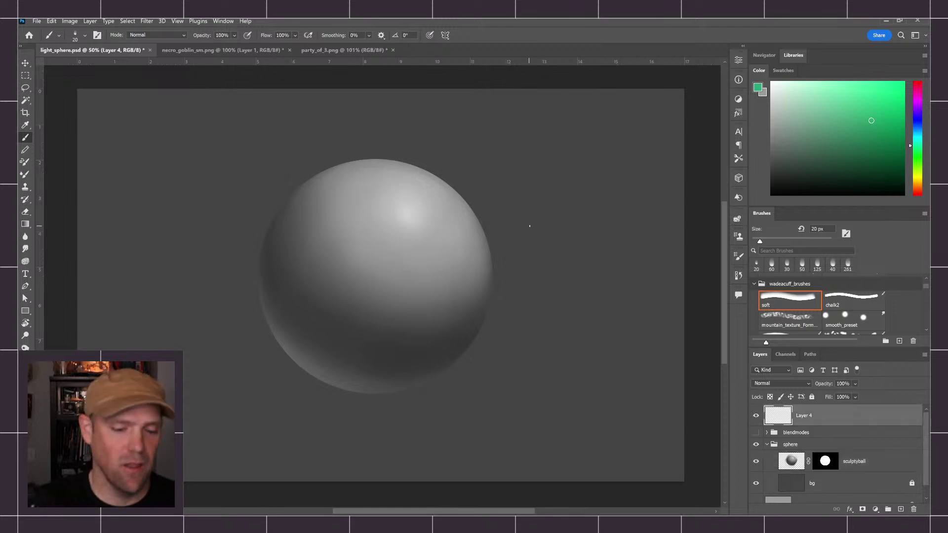
{"action": "left_click", "coordinate": [856, 303]}
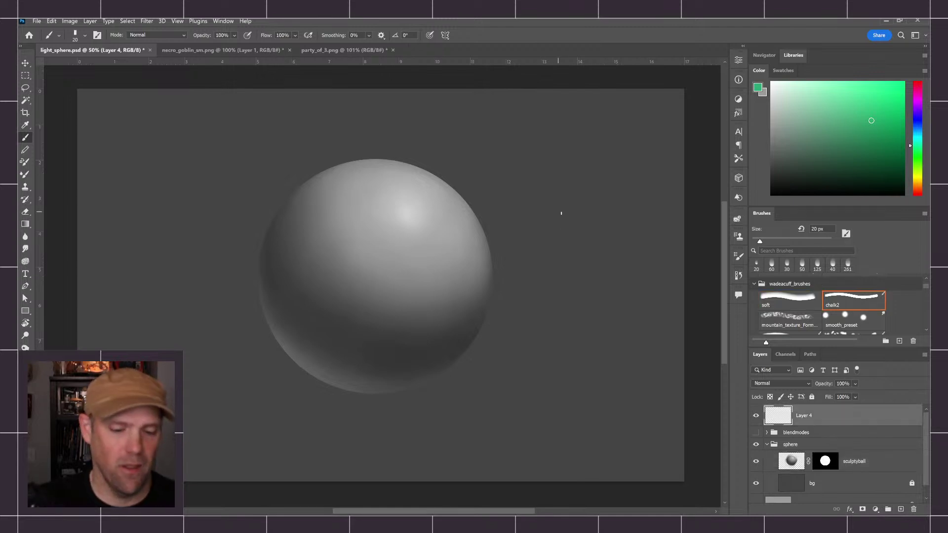
{"action": "left_click", "coordinate": [769, 184]}
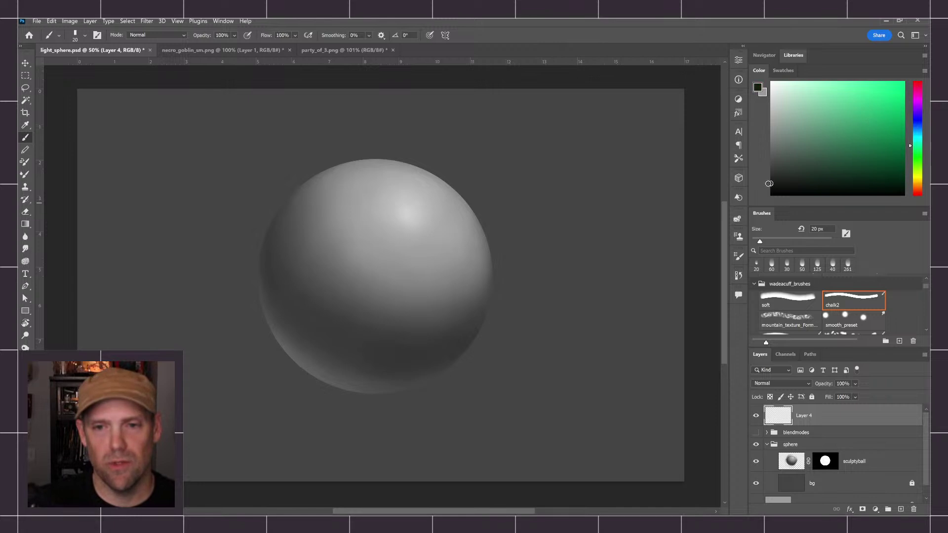
{"action": "key", "text": "bracketleft"}
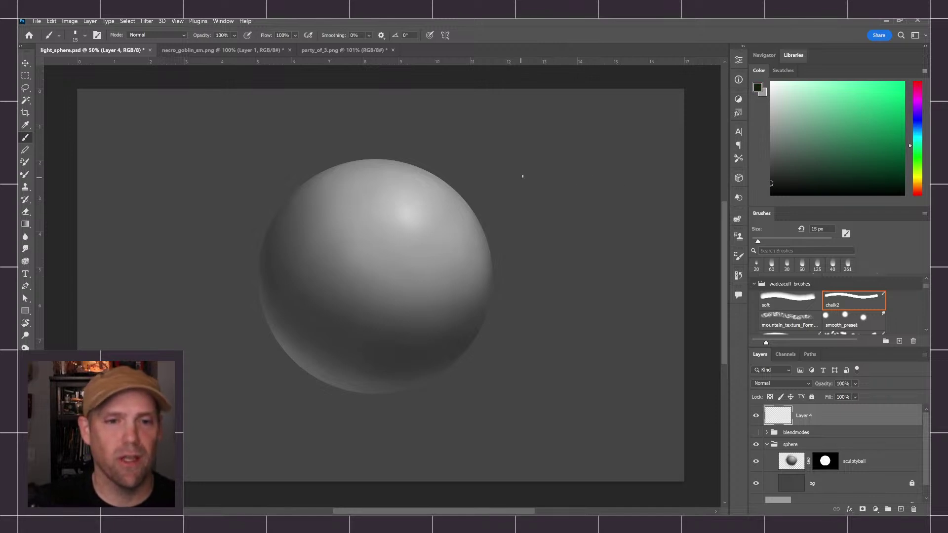
{"action": "left_click_drag", "start_coordinate": [531, 174], "coordinate": [533, 169]}
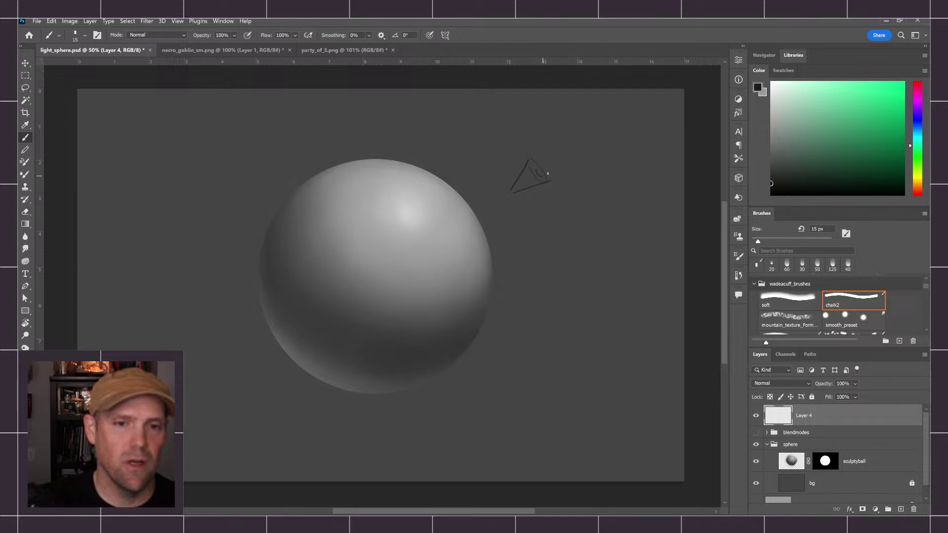
- Draw a thin line arrow below the block arrow, then lasso and delete it and clear the selection
{"action": "left_click_drag", "start_coordinate": [604, 198], "coordinate": [564, 230]}
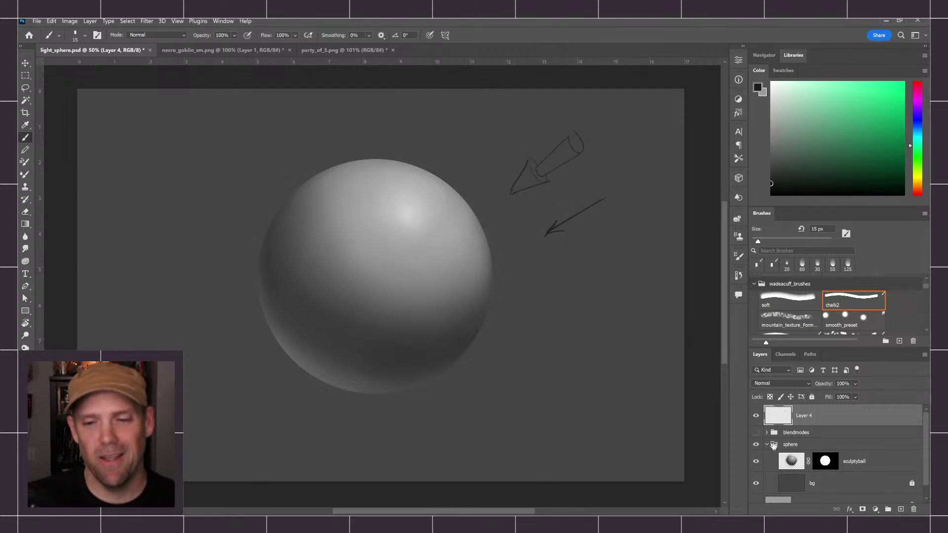
{"action": "key", "text": "l"}
{"action": "mouse_move", "coordinate": [618, 186]}
{"action": "left_mouse_down"}
{"action": "mouse_move", "coordinate": [543, 263]}
{"action": "mouse_move", "coordinate": [609, 199]}
{"action": "left_mouse_up"}
{"action": "key", "text": "Delete"}
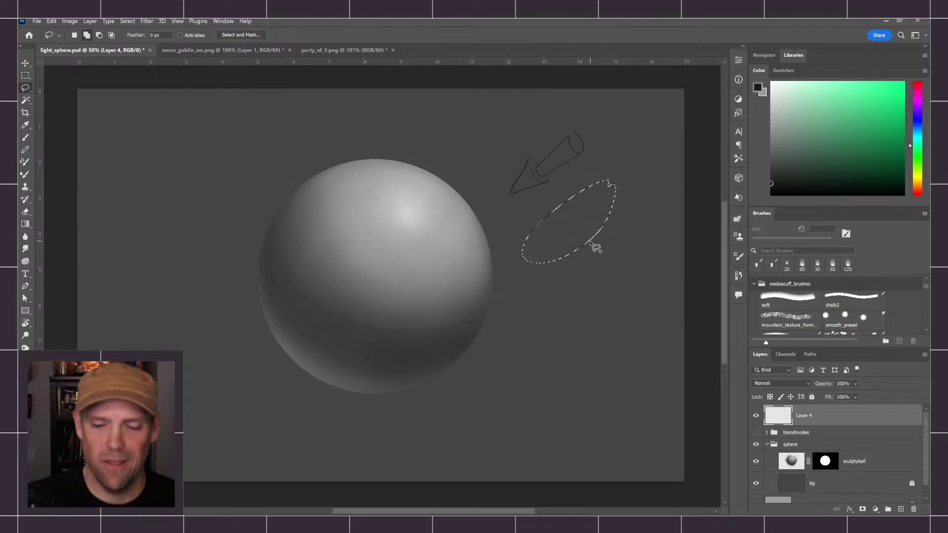
{"action": "key", "text": "ctrl+d"}
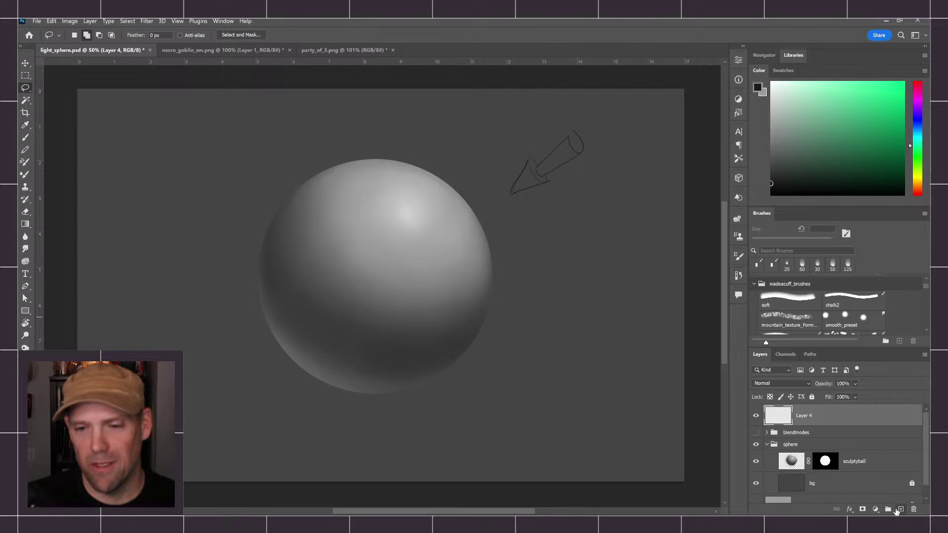
- Add a new layer and draw a straight vertical brush line through the sphere's left edge, extending above and below it
{"action": "left_click", "coordinate": [900, 509]}
{"action": "key", "text": "b"}
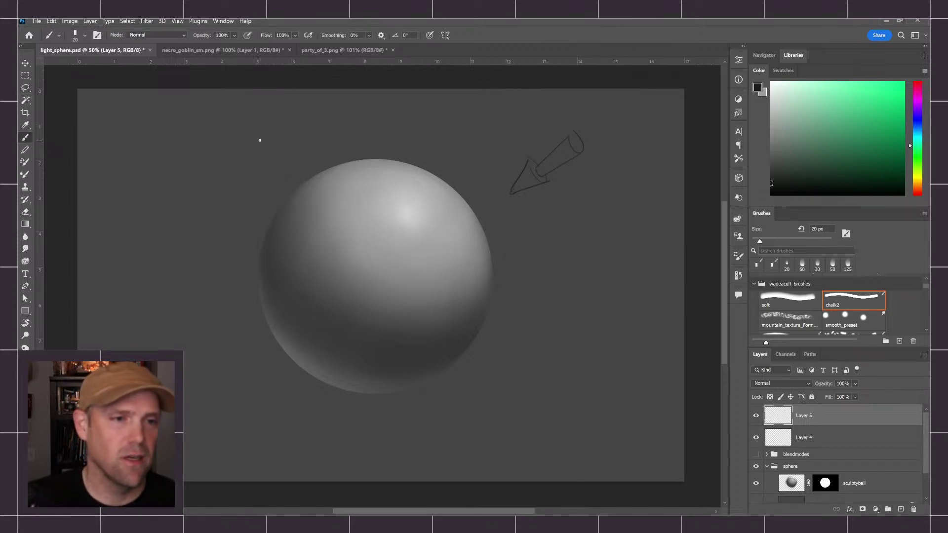
{"action": "left_click_drag", "start_coordinate": [269, 118], "coordinate": [271, 436]}
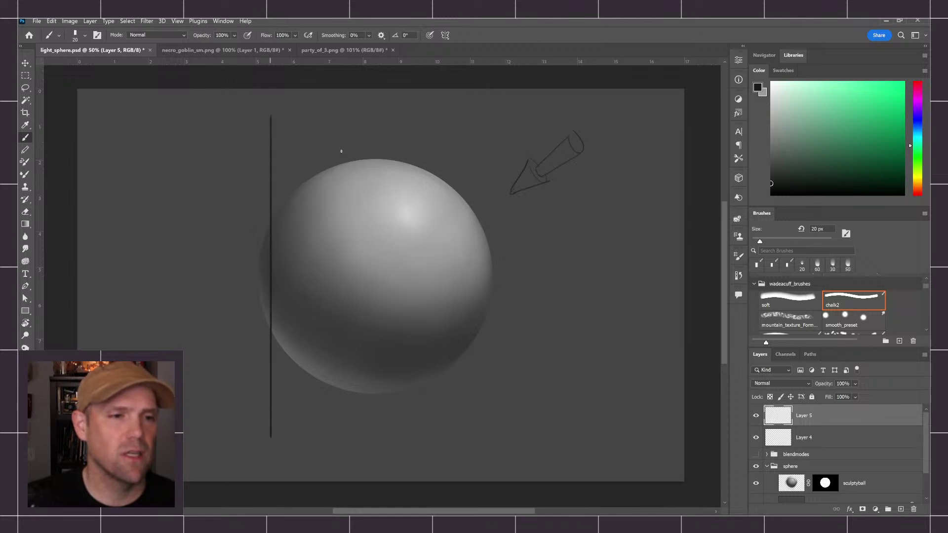
- Duplicate the vertical line three times, placing the copies side by side across the sphere
{"action": "key", "text": "v"}
{"action": "mouse_move", "coordinate": [271, 257]}
{"action": "left_mouse_down"}
{"action": "mouse_move", "coordinate": [317, 248]}
{"action": "mouse_move", "coordinate": [313, 262]}
{"action": "mouse_move", "coordinate": [394, 263]}
{"action": "mouse_move", "coordinate": [358, 273]}
{"action": "mouse_move", "coordinate": [402, 265]}
{"action": "mouse_move", "coordinate": [356, 233]}
{"action": "left_mouse_up"}
{"action": "key", "text": "ctrl+z"}
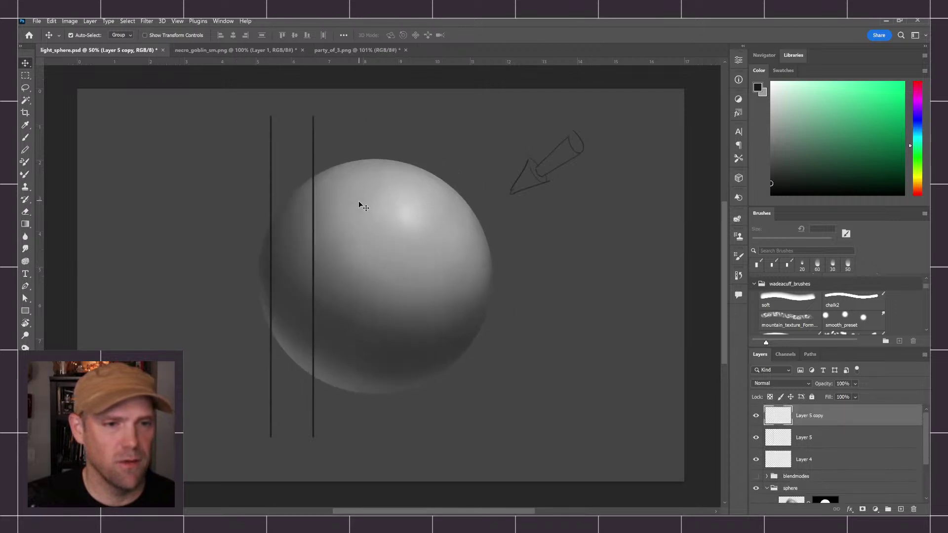
{"action": "key", "text": "ctrl+shift+z"}
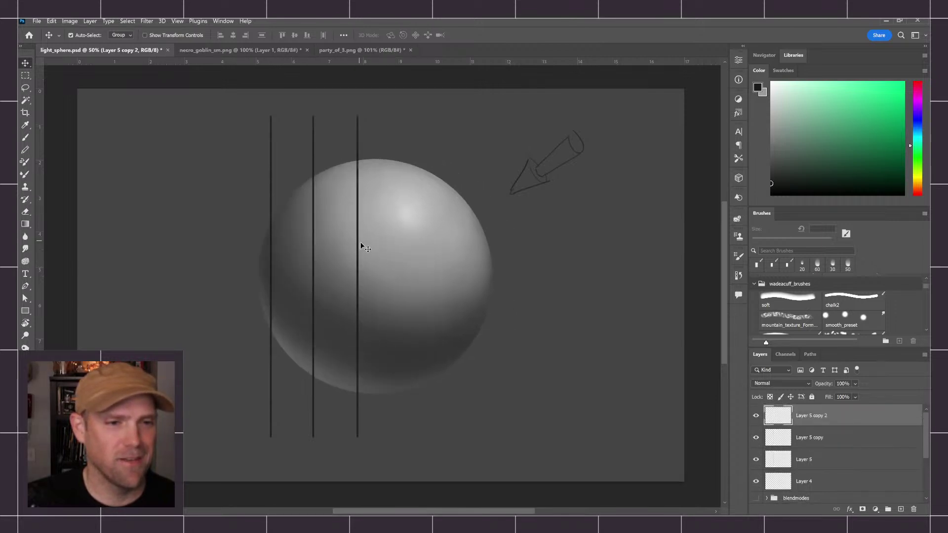
{"action": "left_click_drag", "start_coordinate": [358, 253], "coordinate": [409, 245]}
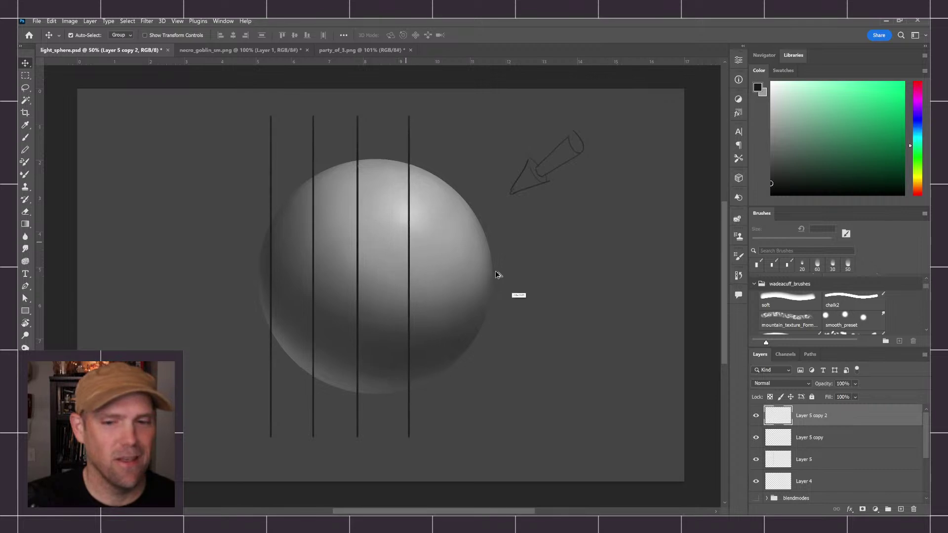
- Distribute the four vertical line layers with equal horizontal spacing
{"action": "left_click", "coordinate": [820, 482], "text": "shift"}
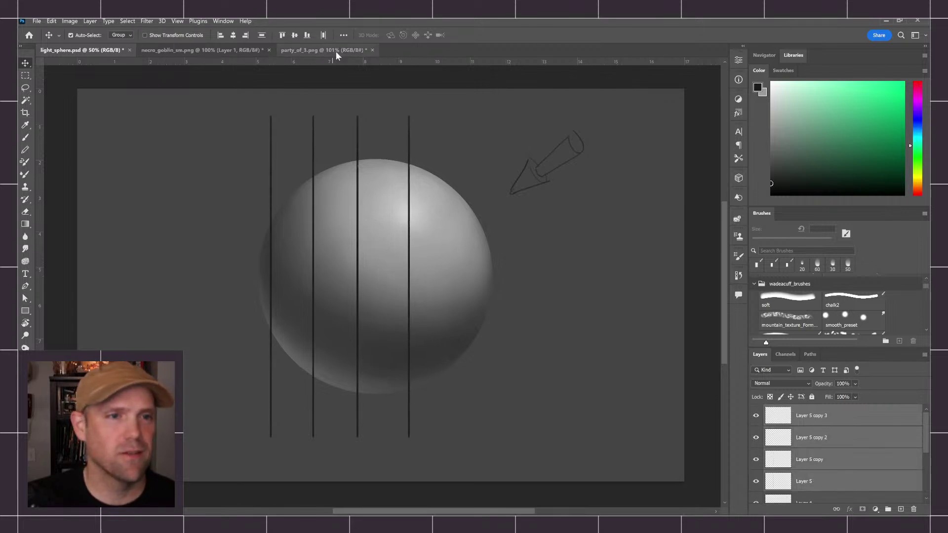
{"action": "left_click", "coordinate": [344, 35]}
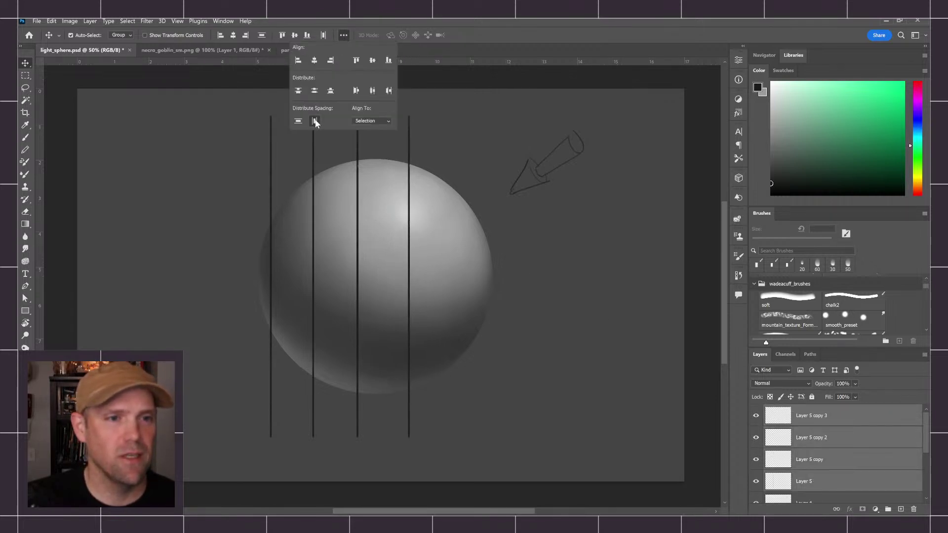
{"action": "left_click", "coordinate": [314, 120]}
- Merge the four line layers into one and draw arrowheads on the lower ends of the lines
{"action": "left_click", "coordinate": [822, 424]}
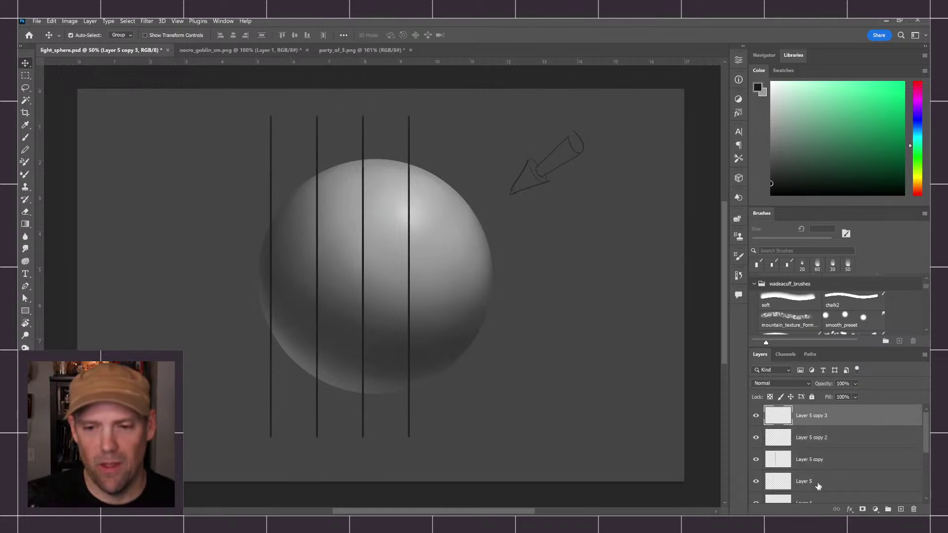
{"action": "left_click", "coordinate": [819, 483]}
{"action": "left_click", "coordinate": [810, 425], "text": "shift"}
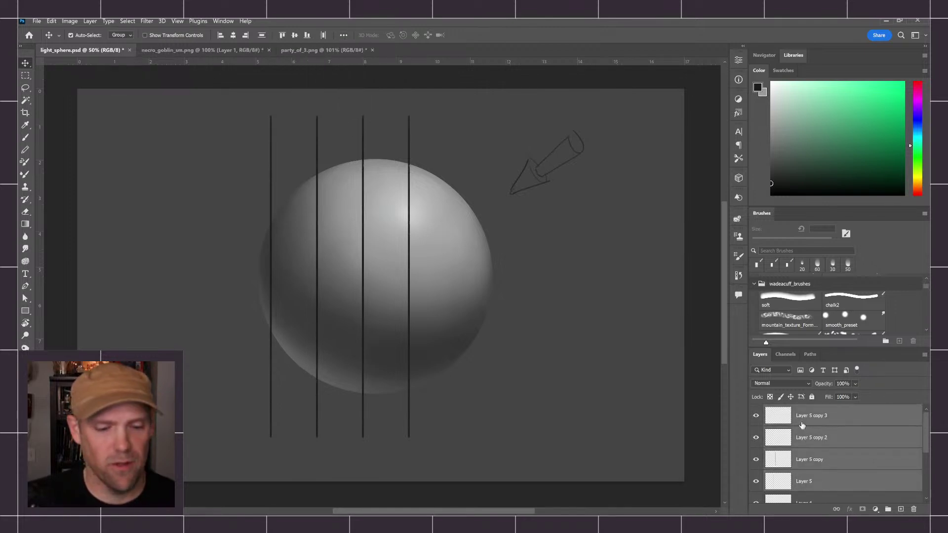
{"action": "key", "text": "ctrl+e"}
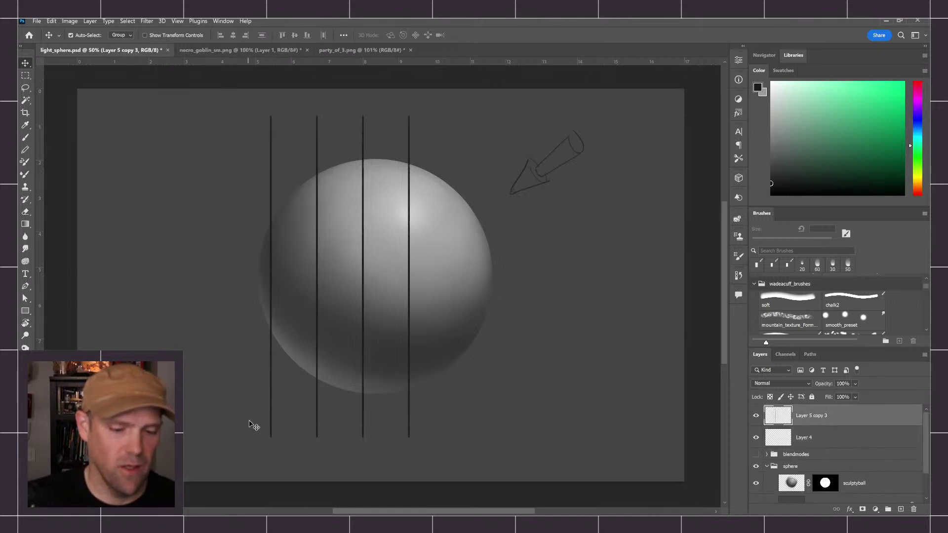
{"action": "key", "text": "b"}
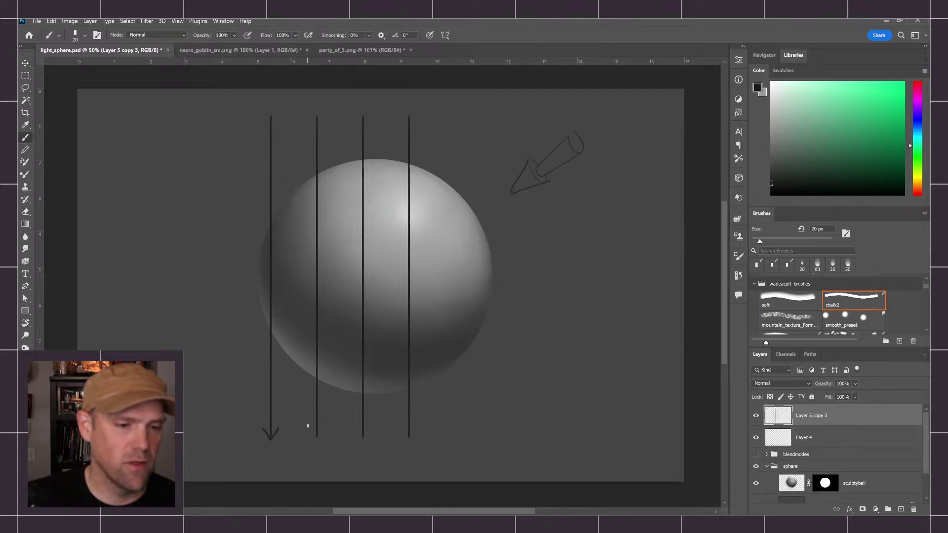
{"action": "left_click_drag", "start_coordinate": [405, 437], "coordinate": [419, 427]}
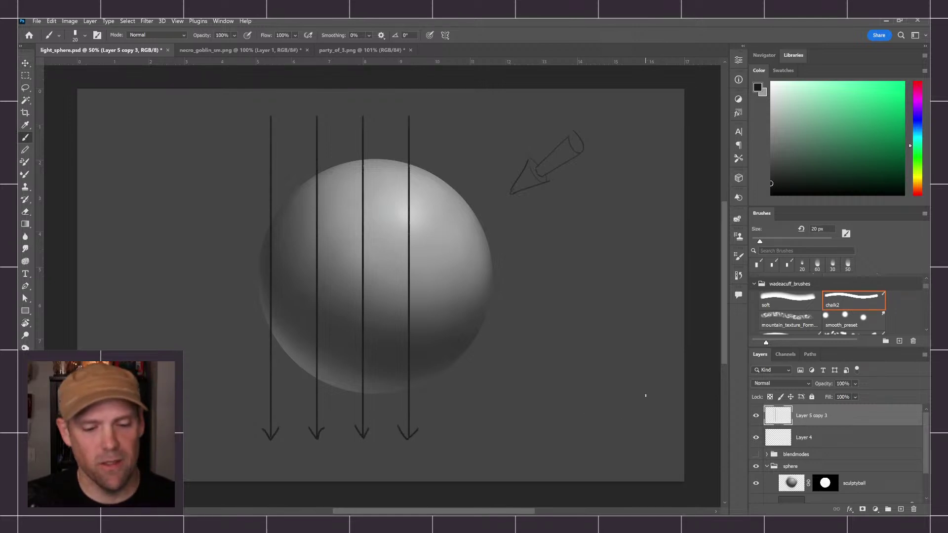
- Free-transform the arrow lines, rotating them about 37 degrees clockwise and moving them to the sphere's upper right
{"action": "key", "text": "ctrl+t"}
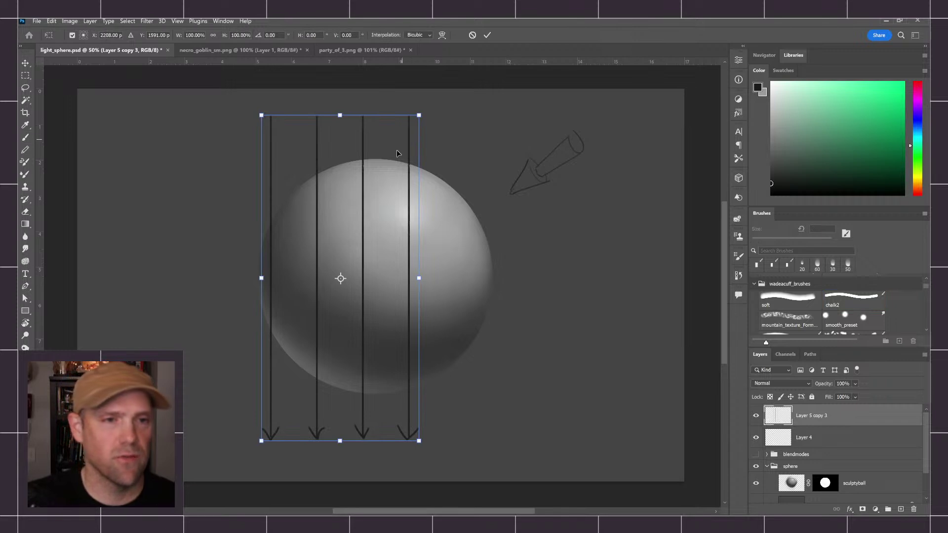
{"action": "left_click_drag", "start_coordinate": [434, 113], "coordinate": [502, 204]}
{"action": "left_click_drag", "start_coordinate": [398, 261], "coordinate": [575, 169]}
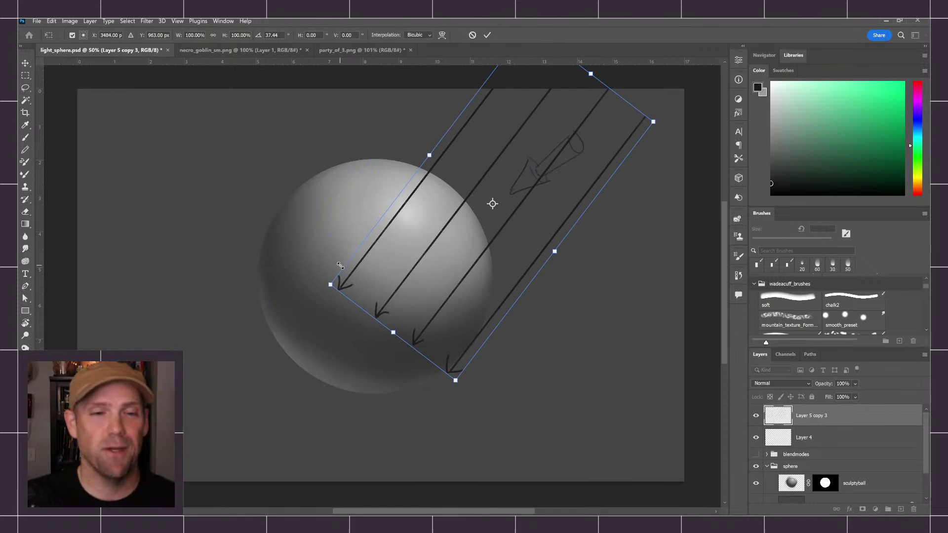
- Distort the rays so their arrowheads converge on the sphere and their far ends fan out, and apply the transform
{"action": "left_click_drag", "start_coordinate": [330, 284], "coordinate": [365, 249]}
{"action": "left_click_drag", "start_coordinate": [459, 376], "coordinate": [419, 285]}
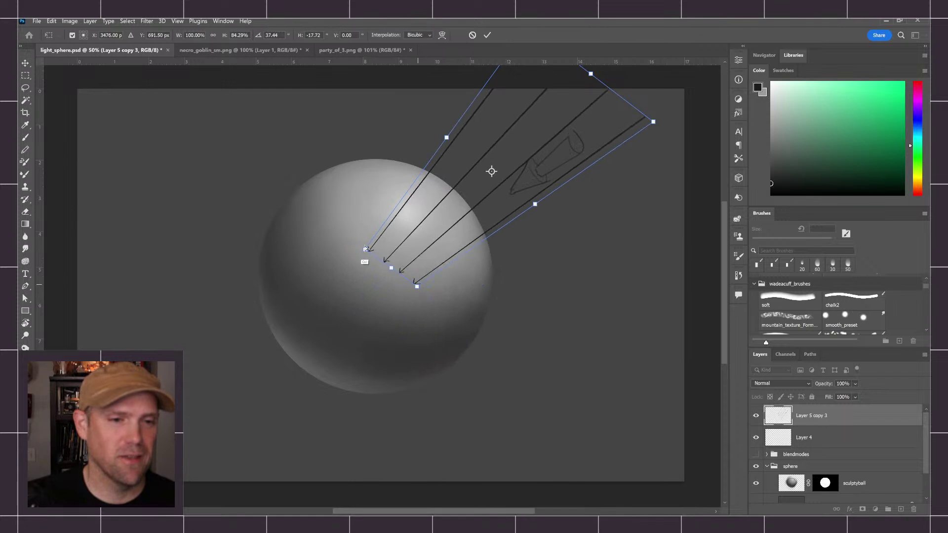
{"action": "left_click_drag", "start_coordinate": [366, 251], "coordinate": [369, 231]}
{"action": "left_click_drag", "start_coordinate": [663, 143], "coordinate": [687, 218]}
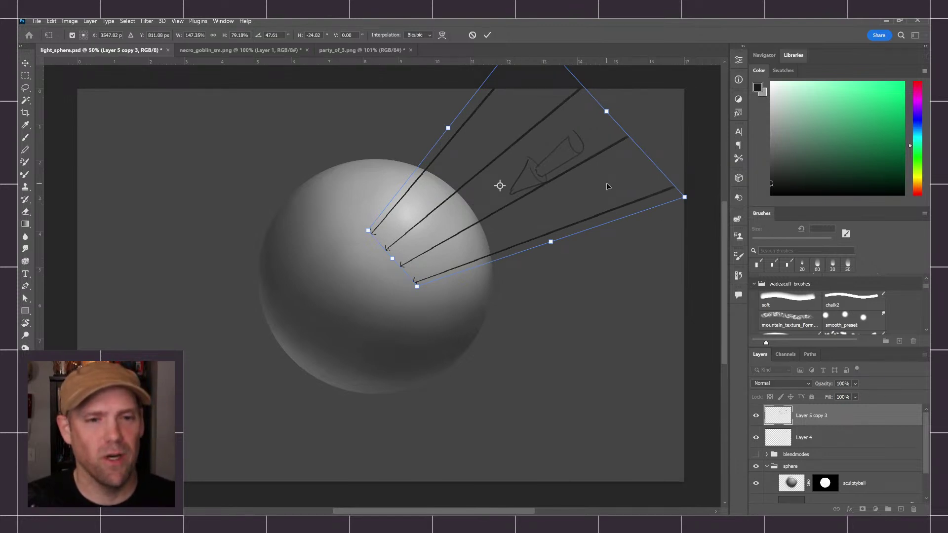
{"action": "key", "text": "Return"}
{"action": "key", "text": "b"}
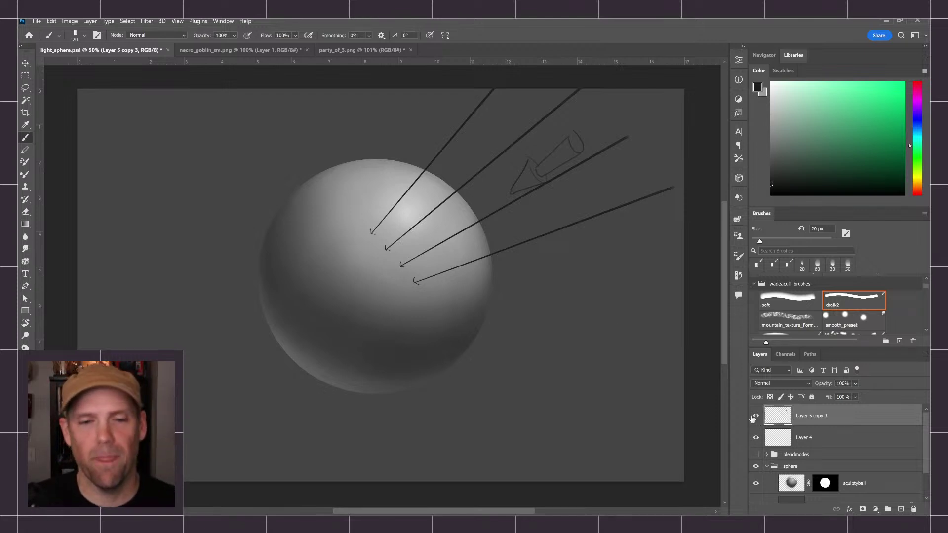
- Hide the rays layer and move the block arrow on Layer 4 farther toward the canvas's upper-right corner
{"action": "left_click", "coordinate": [756, 416]}
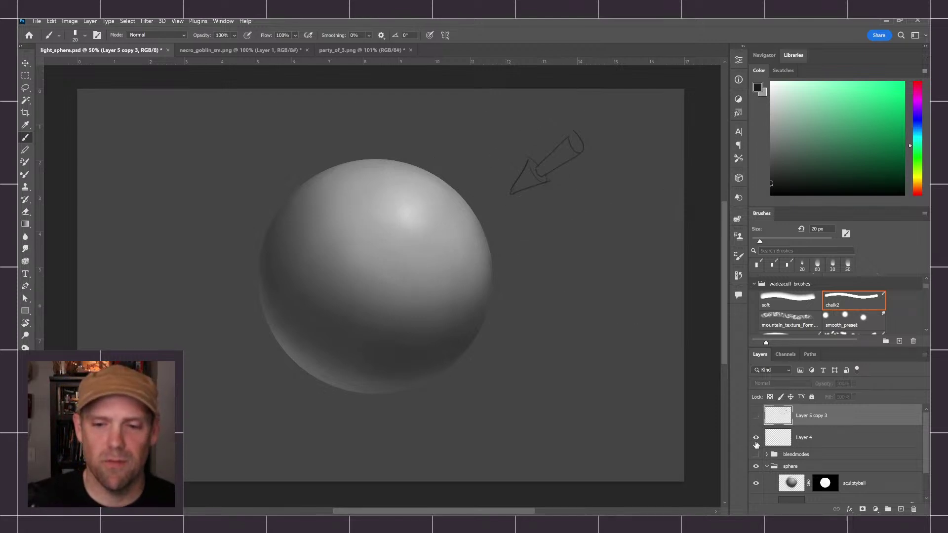
{"action": "left_click", "coordinate": [803, 438]}
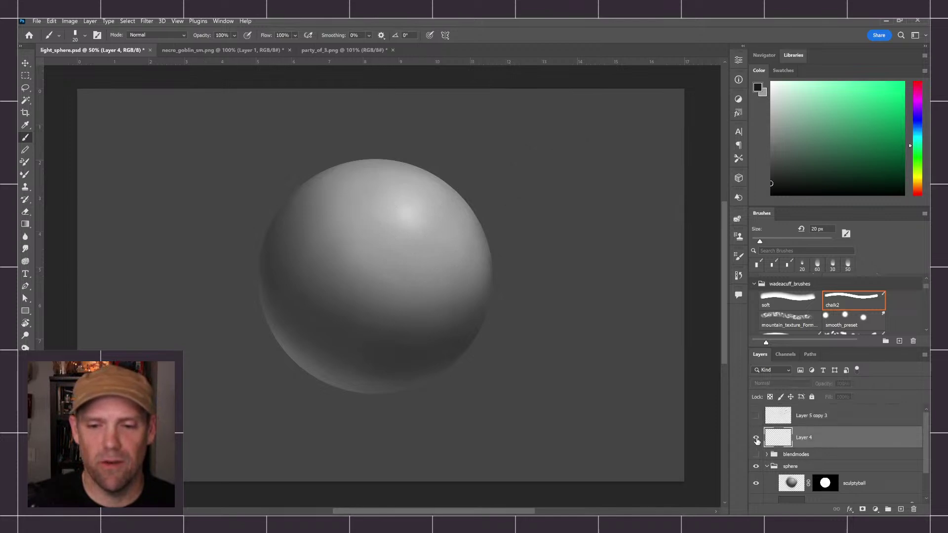
{"action": "key", "text": "v"}
{"action": "left_click_drag", "start_coordinate": [528, 170], "coordinate": [601, 148]}
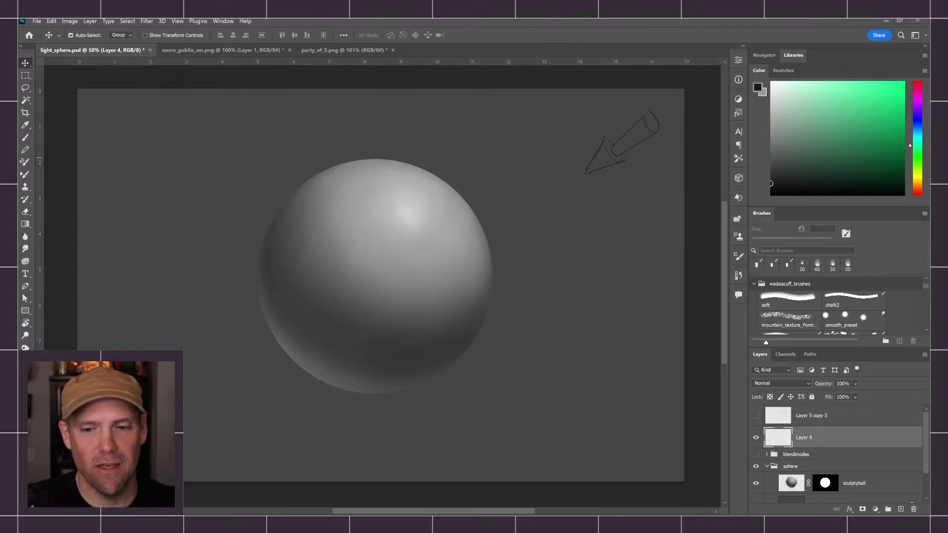
- Choose the soft brush at 300 px and add a new layer above Layer 4
{"action": "left_click", "coordinate": [802, 308]}
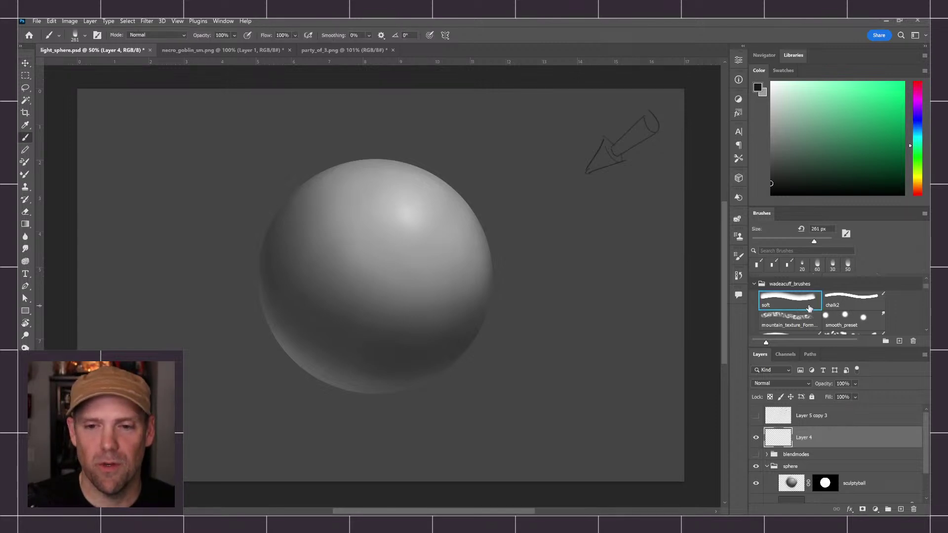
{"action": "key", "text": "bracketright"}
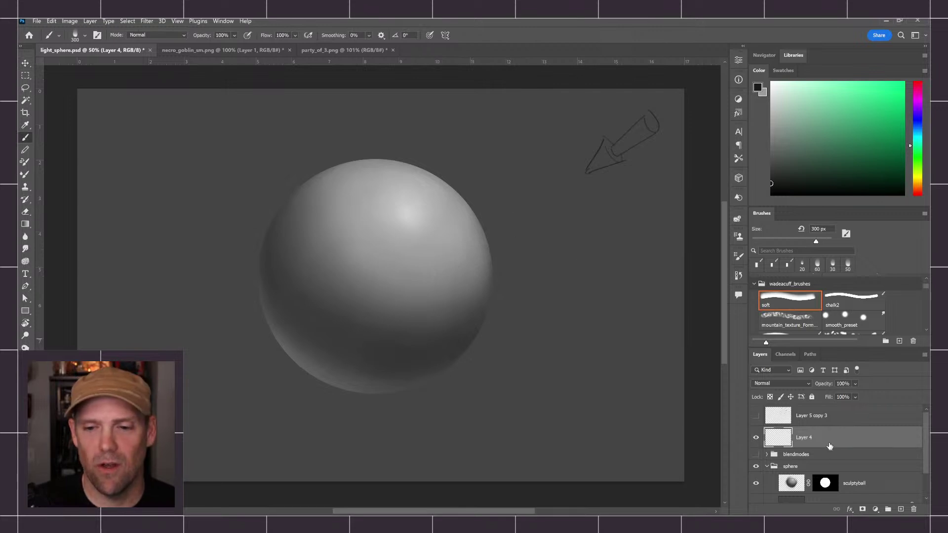
{"action": "left_click", "coordinate": [756, 438]}
{"action": "left_click", "coordinate": [756, 438]}
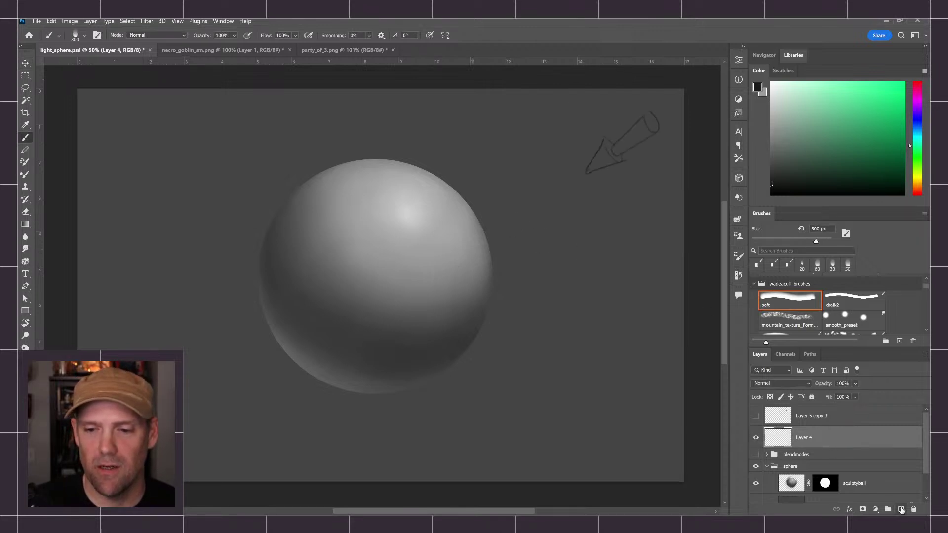
{"action": "left_click", "coordinate": [901, 509]}
{"action": "mouse_move", "coordinate": [528, 192]}
{"action": "left_mouse_down"}
{"action": "mouse_move", "coordinate": [544, 288]}
{"action": "mouse_move", "coordinate": [578, 258]}
{"action": "mouse_move", "coordinate": [570, 178]}
{"action": "left_mouse_up"}
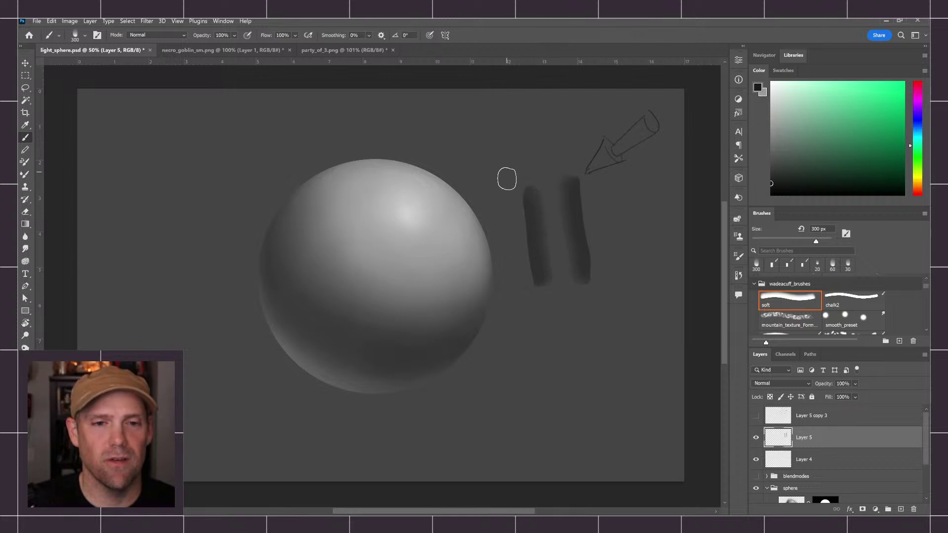
{"action": "key", "text": "ctrl+z"}
{"action": "key", "text": "ctrl+z"}
- Try soft dark vertical strokes in the empty area between the sphere and the arrow, and undo them
{"action": "left_click_drag", "start_coordinate": [507, 179], "coordinate": [529, 307]}
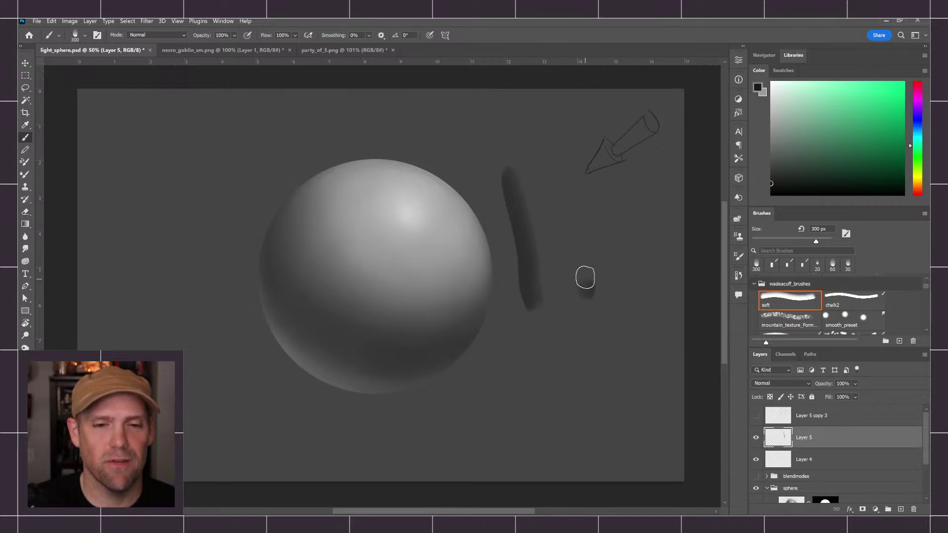
{"action": "left_click_drag", "start_coordinate": [574, 174], "coordinate": [588, 296]}
{"action": "key", "text": "ctrl+z"}
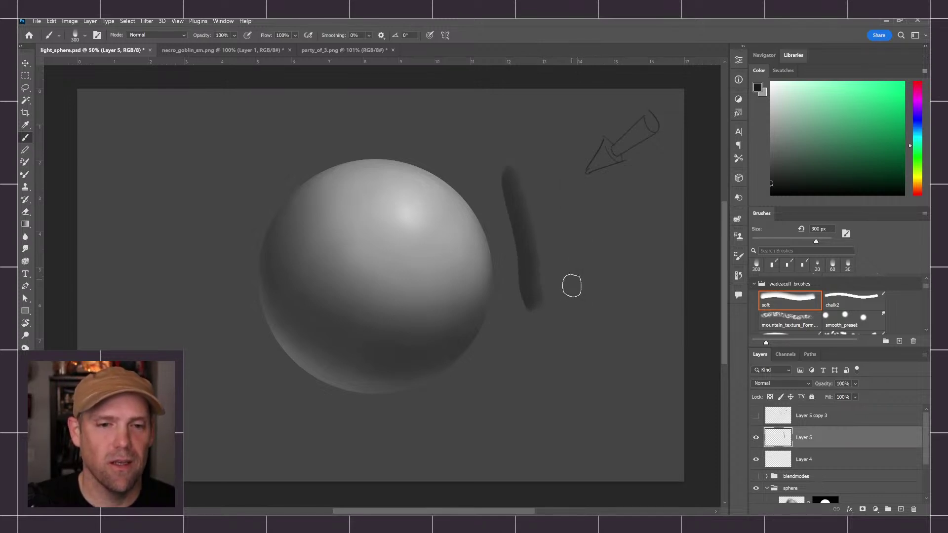
{"action": "key", "text": "ctrl+z"}
{"action": "key", "text": "bracketright"}
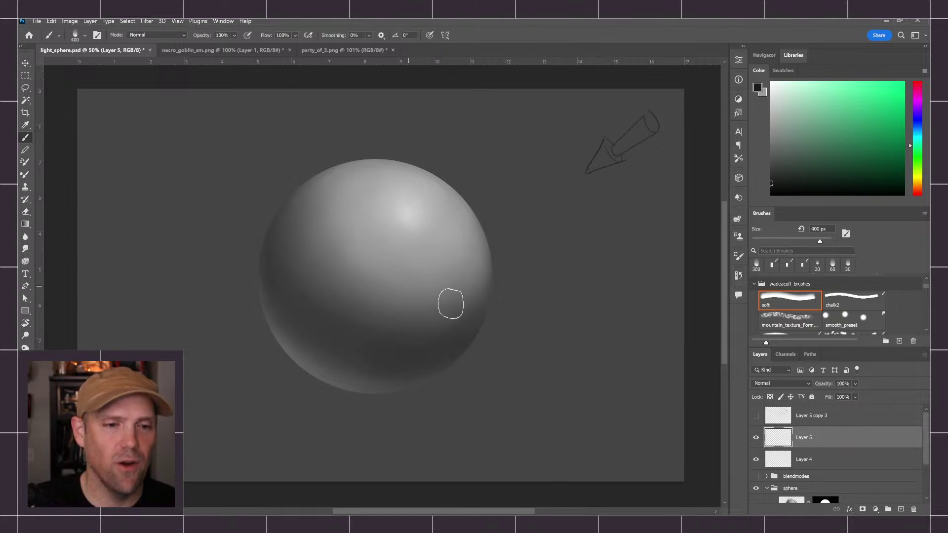
- Paint a dark diagonal stroke across the middle of the sphere with the chalk2 brush at 150 px
{"action": "left_click", "coordinate": [864, 312]}
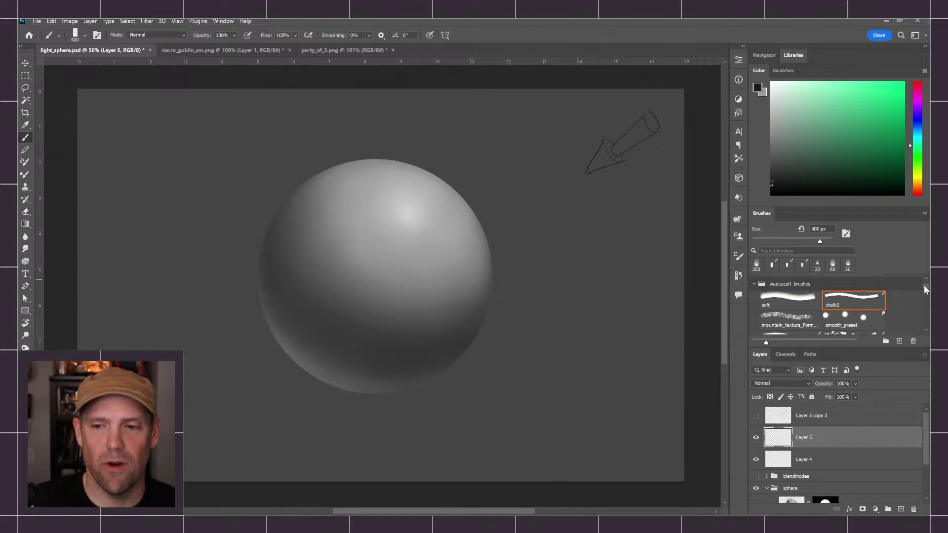
{"action": "key", "text": "bracketleft"}
{"action": "key", "text": "bracketleft"}
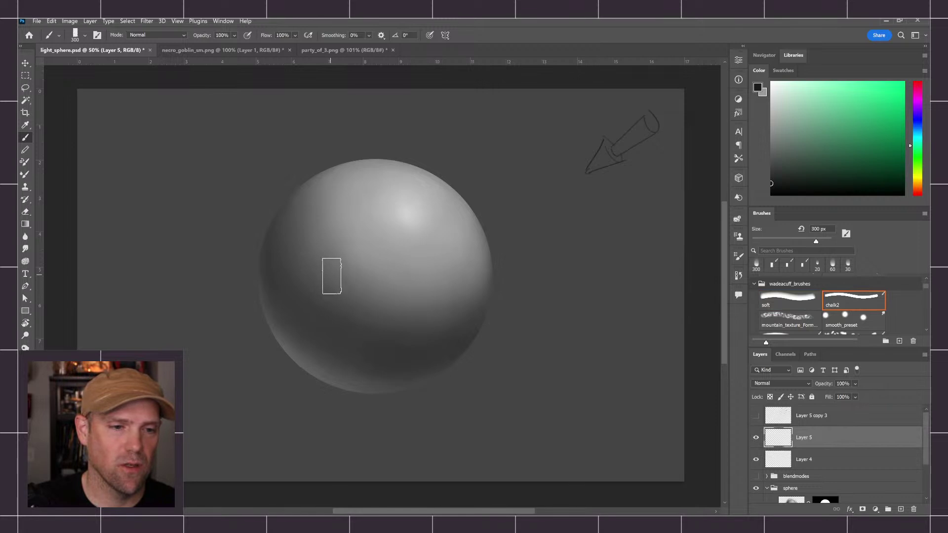
{"action": "key", "text": "bracketleft"}
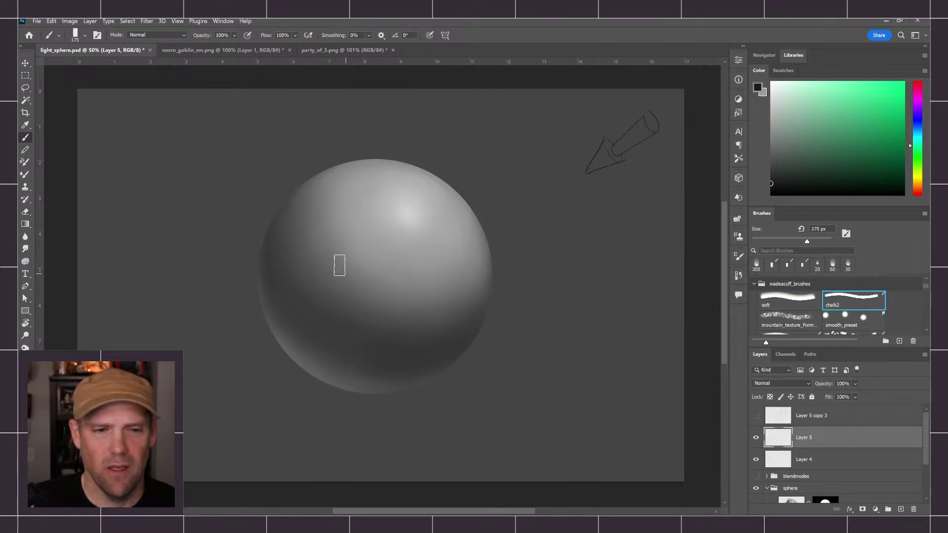
{"action": "key", "text": "bracketleft"}
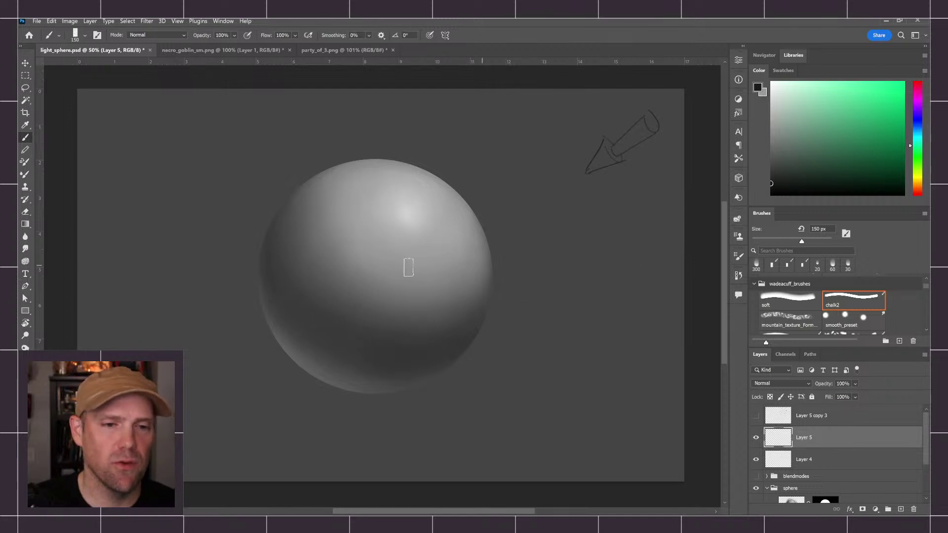
{"action": "left_click_drag", "start_coordinate": [327, 241], "coordinate": [401, 317]}
- Soften the dark stroke's upper edge with the Smudge tool, using smooth_preset enlarged to 175 px
{"action": "key", "text": "r"}
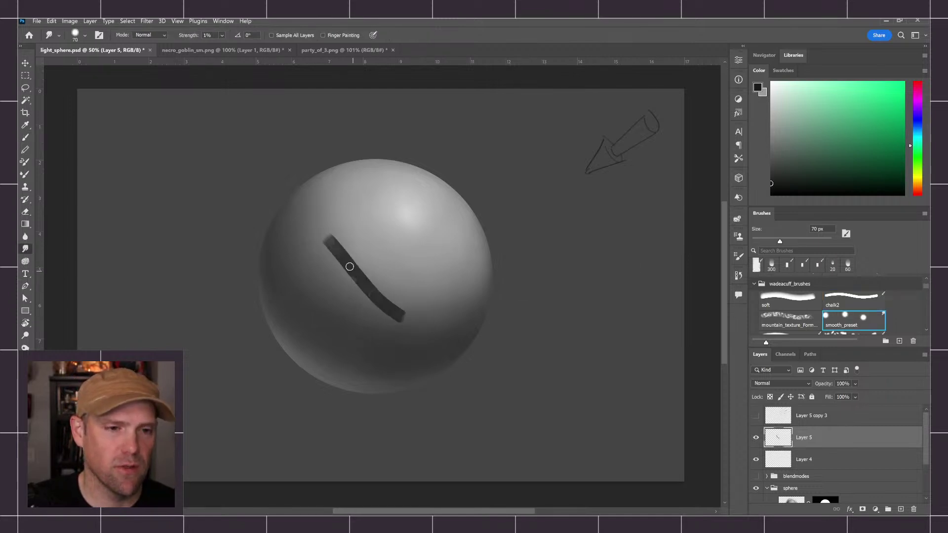
{"action": "key", "text": "bracketright"}
{"action": "key", "text": "bracketright"}
{"action": "key", "text": "bracketright"}
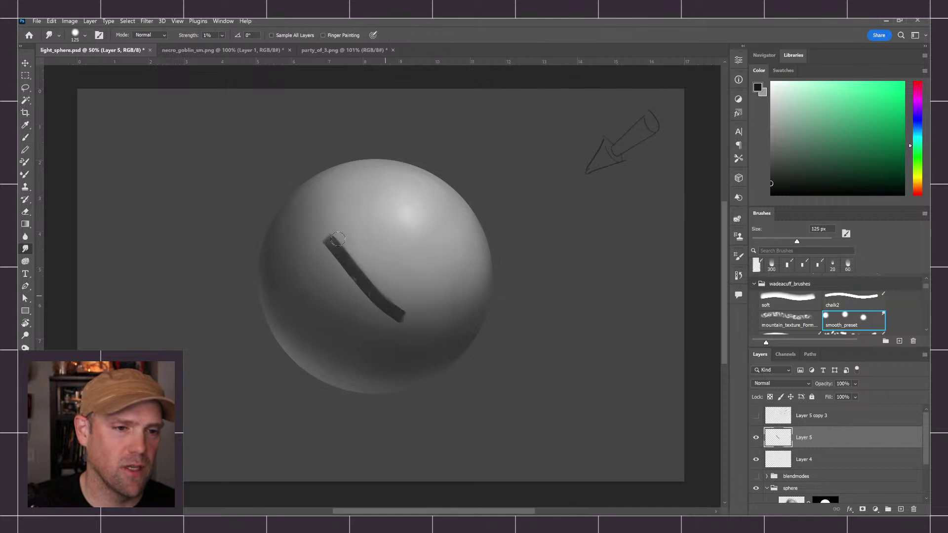
{"action": "key", "text": "bracketright"}
{"action": "key", "text": "bracketright"}
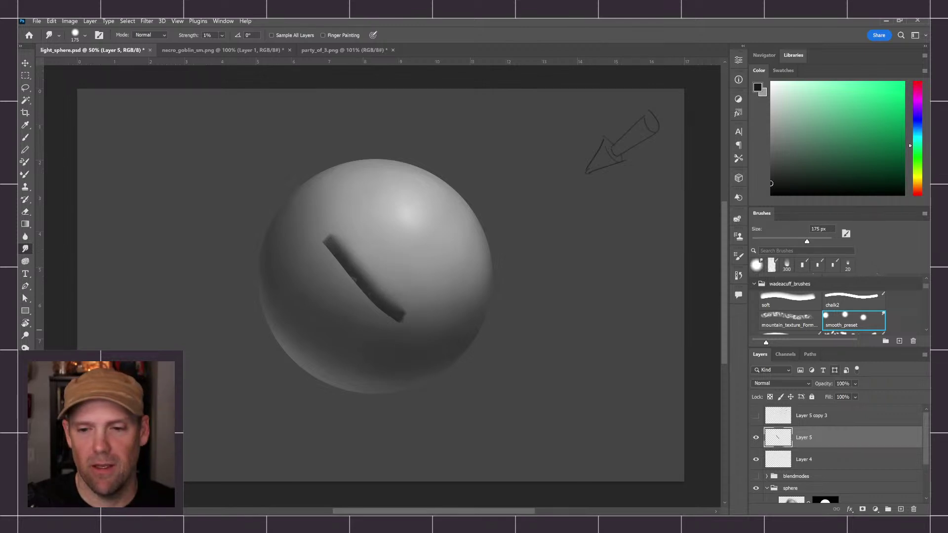
- Clear everything on Layer 5, remove the selection and choose the soft brush
{"action": "key", "text": "ctrl+a"}
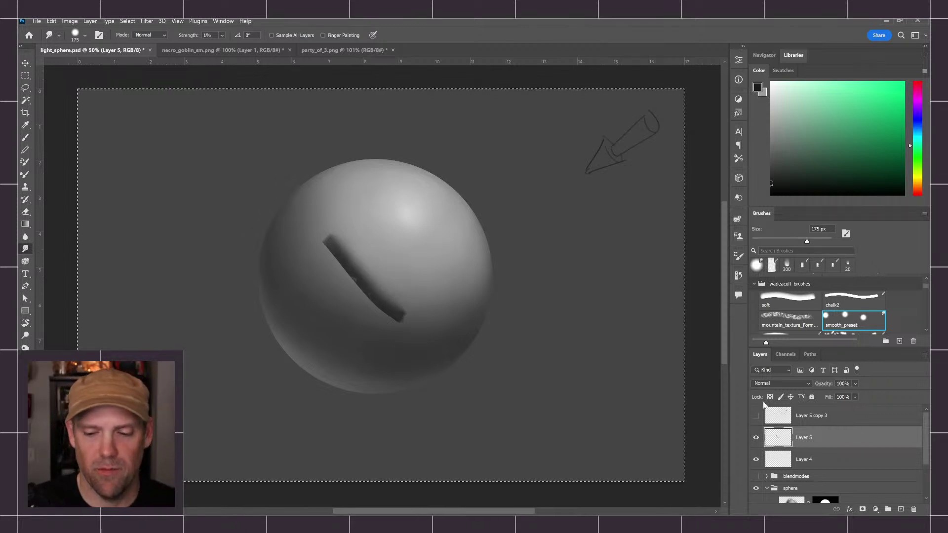
{"action": "key", "text": "Delete"}
{"action": "left_click", "coordinate": [787, 300]}
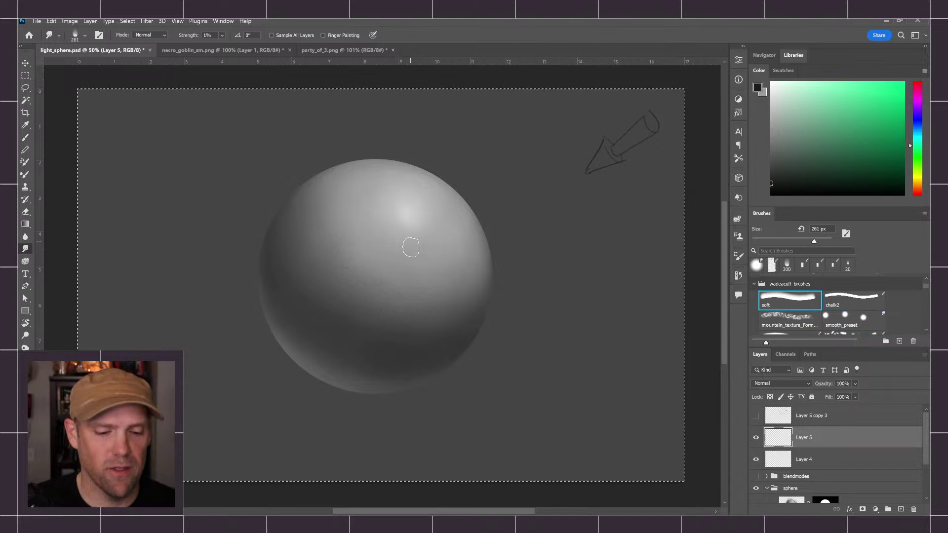
{"action": "key", "text": "ctrl+d"}
{"action": "left_click", "coordinate": [390, 351]}
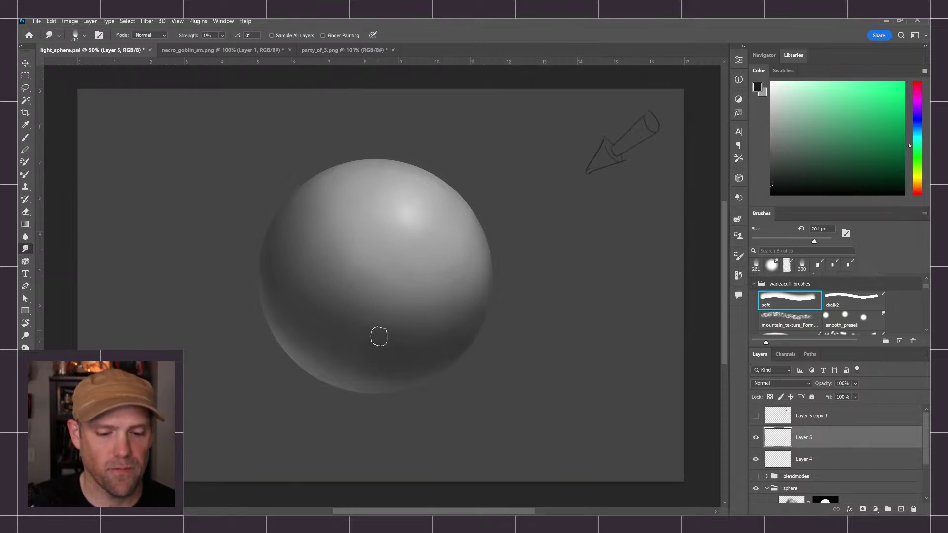
- Paint soft dark curved strokes diagonally across the sphere's lower left with the soft brush at 400 px to shape folds
{"action": "key", "text": "b"}
{"action": "key", "text": "bracketright"}
{"action": "key", "text": "bracketright"}
{"action": "key", "text": "bracketright"}
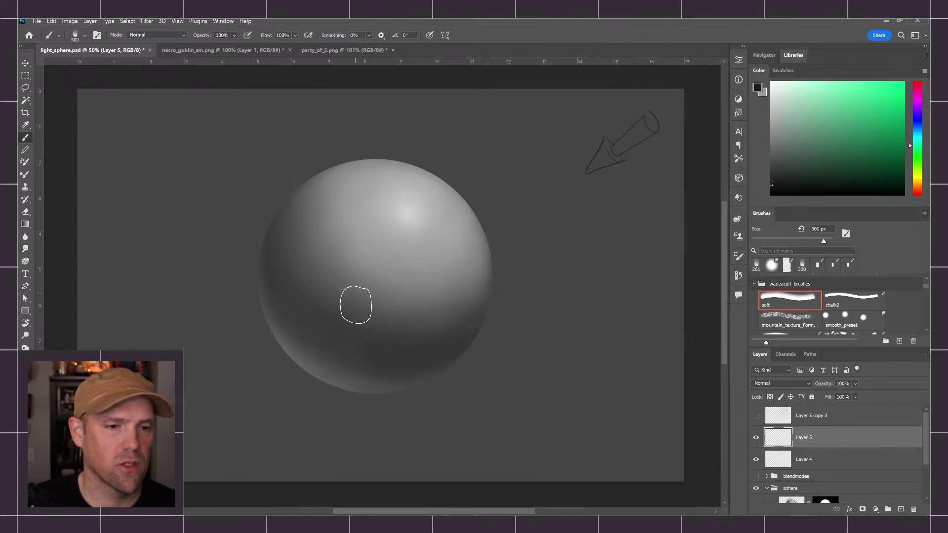
{"action": "key", "text": "bracketleft"}
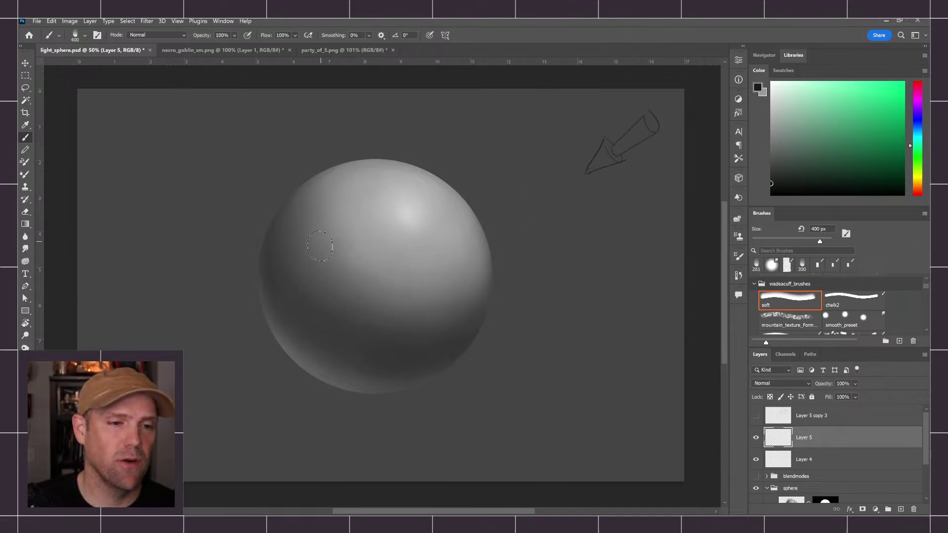
{"action": "mouse_move", "coordinate": [326, 257]}
{"action": "left_mouse_down"}
{"action": "mouse_move", "coordinate": [389, 319]}
{"action": "mouse_move", "coordinate": [406, 355]}
{"action": "left_mouse_up"}
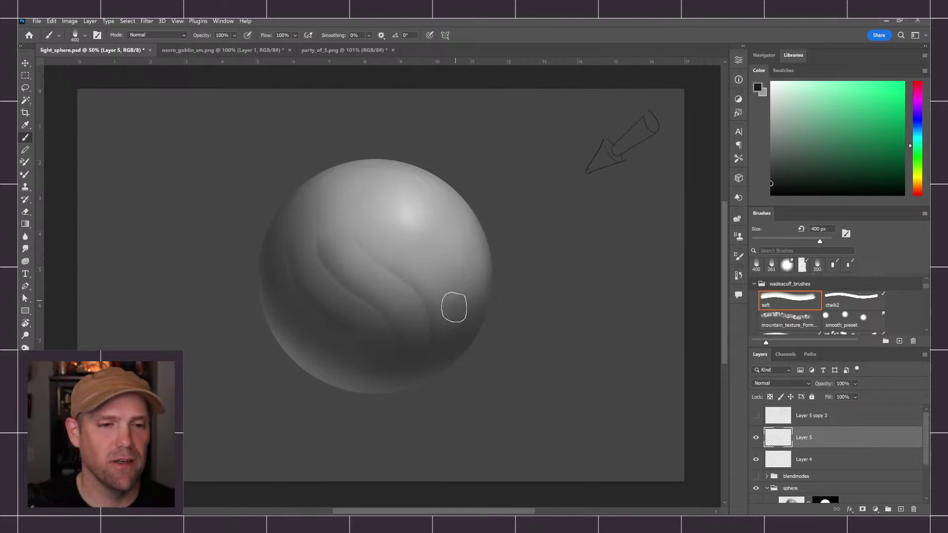
- Try a light stroke along the fold's upper ridge with a tone sampled near the sphere's highlight, and undo it
{"action": "left_click", "coordinate": [417, 226], "text": "alt"}
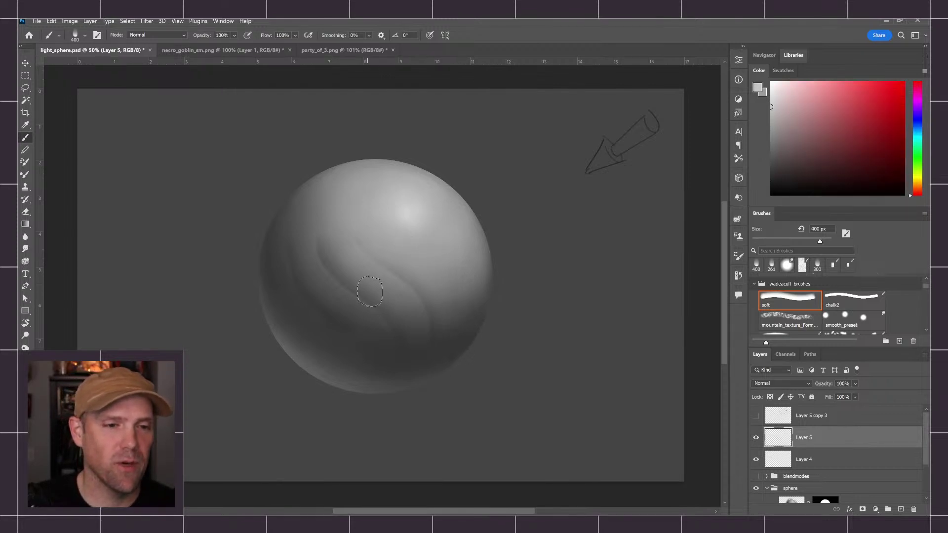
{"action": "mouse_move", "coordinate": [378, 290]}
{"action": "left_mouse_down"}
{"action": "mouse_move", "coordinate": [340, 268]}
{"action": "mouse_move", "coordinate": [327, 239]}
{"action": "left_mouse_up"}
{"action": "key", "text": "ctrl+z"}
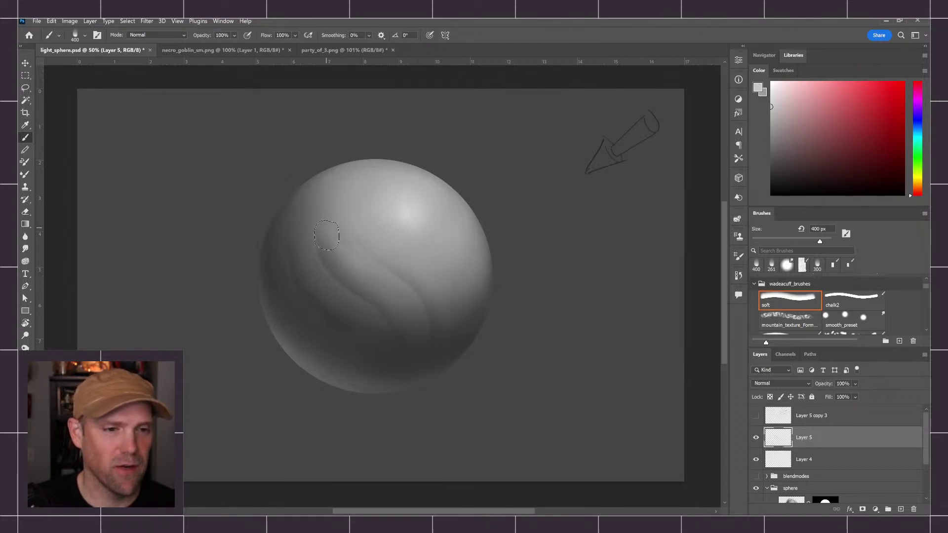
- Paint midtones along the folds with grey tones sampled from the sphere's lit side
{"action": "left_click", "coordinate": [427, 270], "text": "alt"}
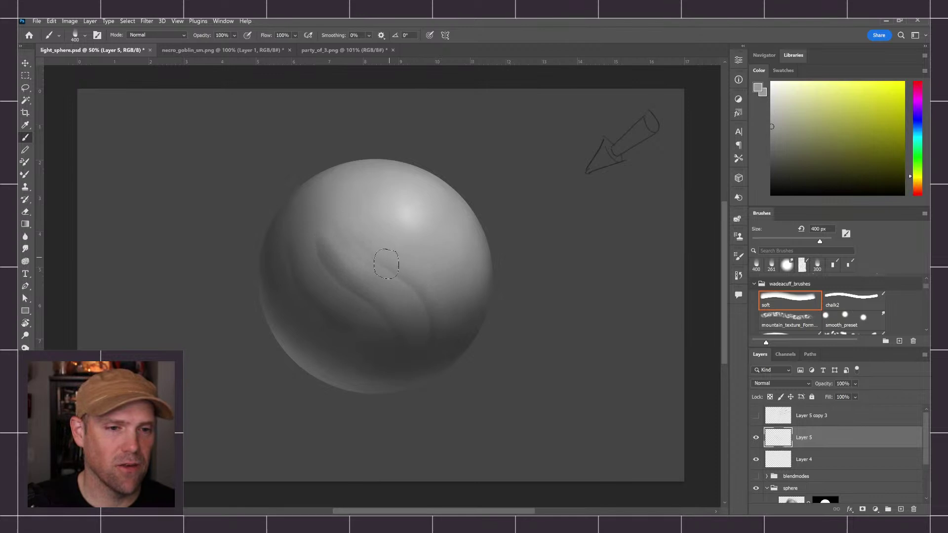
{"action": "left_click", "coordinate": [420, 276], "text": "alt"}
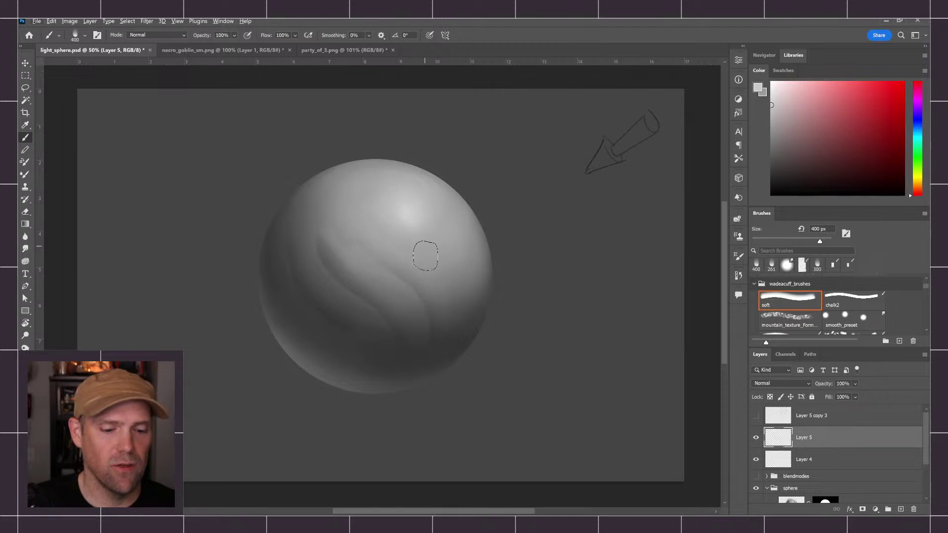
{"action": "left_click", "coordinate": [439, 267], "text": "alt"}
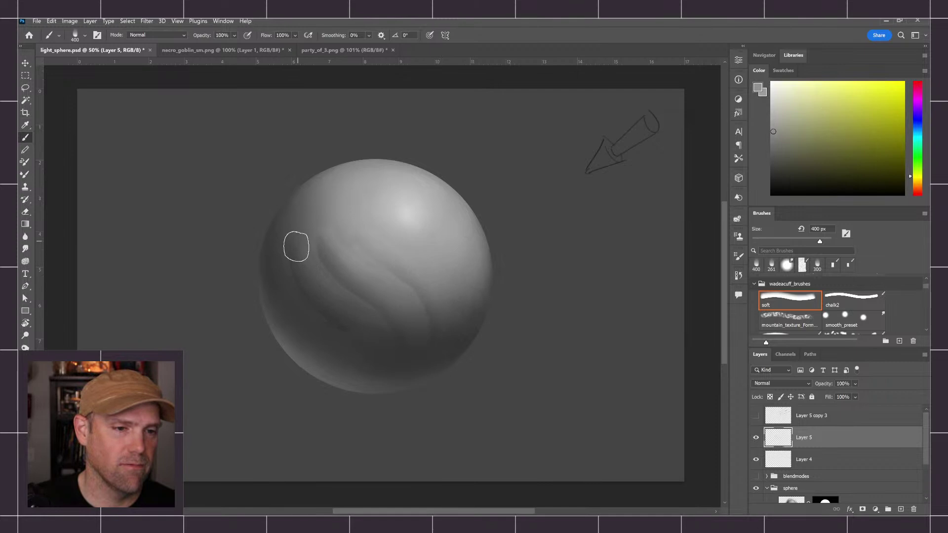
{"action": "left_click", "coordinate": [445, 262], "text": "alt"}
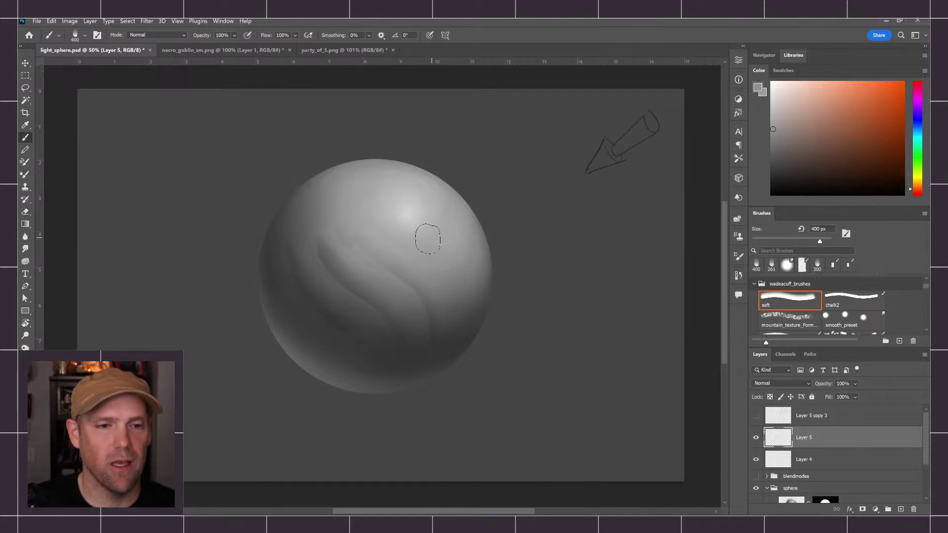
- Paint the sampled highlight tone up the main fold's ridge at 600 px, and smudge it with smooth_preset at 125 px
{"action": "left_click", "coordinate": [406, 211], "text": "alt"}
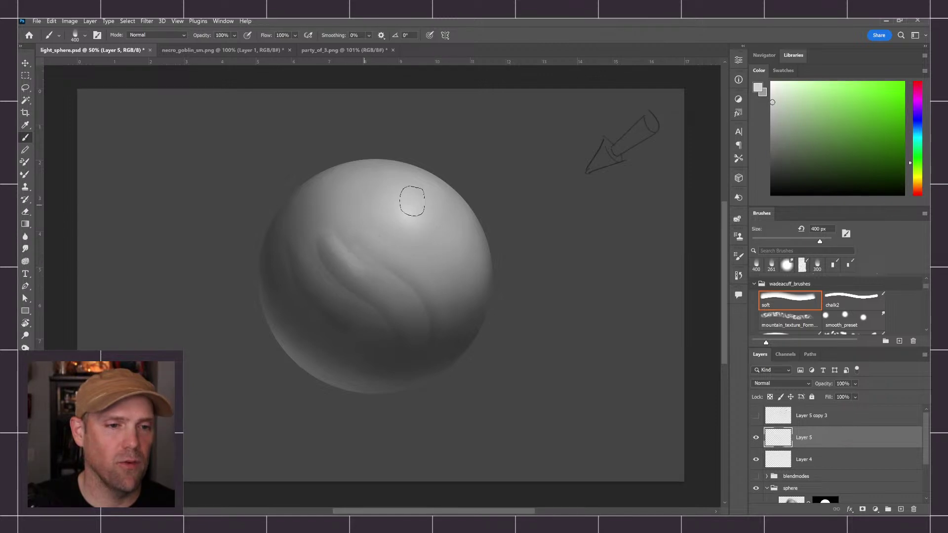
{"action": "key", "text": "bracketright"}
{"action": "key", "text": "bracketright"}
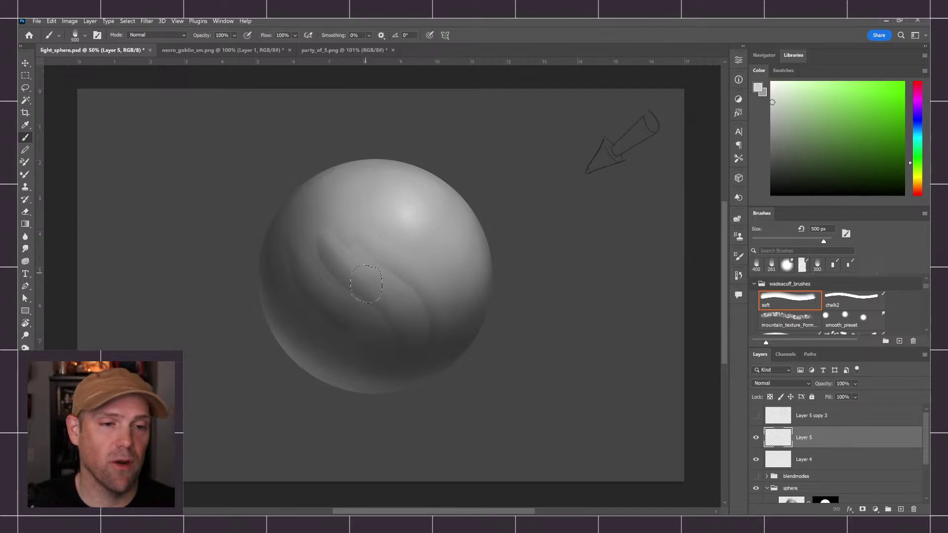
{"action": "mouse_move", "coordinate": [367, 287]}
{"action": "left_mouse_down"}
{"action": "mouse_move", "coordinate": [349, 273]}
{"action": "mouse_move", "coordinate": [331, 222]}
{"action": "mouse_move", "coordinate": [432, 186]}
{"action": "mouse_move", "coordinate": [351, 263]}
{"action": "mouse_move", "coordinate": [353, 286]}
{"action": "mouse_move", "coordinate": [366, 285]}
{"action": "mouse_move", "coordinate": [346, 267]}
{"action": "mouse_move", "coordinate": [334, 211]}
{"action": "left_mouse_up"}
{"action": "key", "text": "r"}
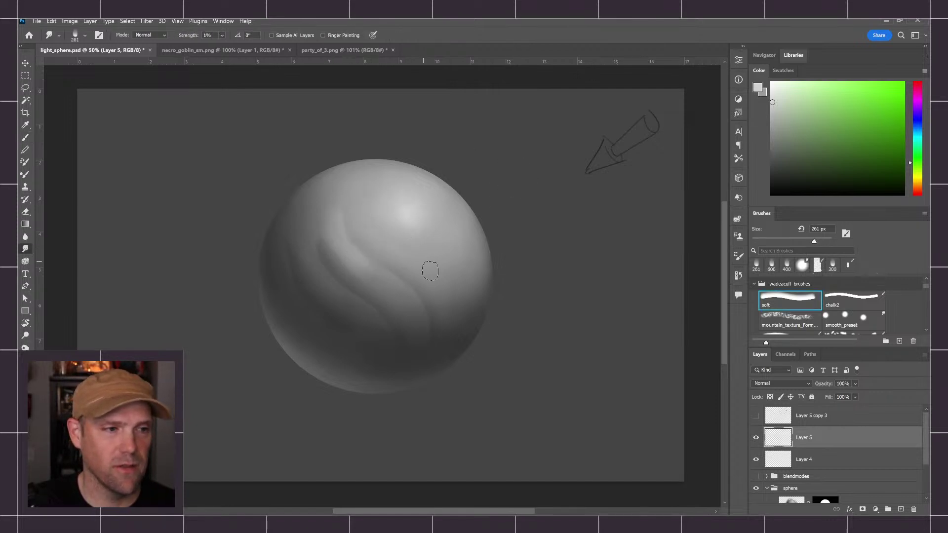
{"action": "left_click", "coordinate": [857, 325]}
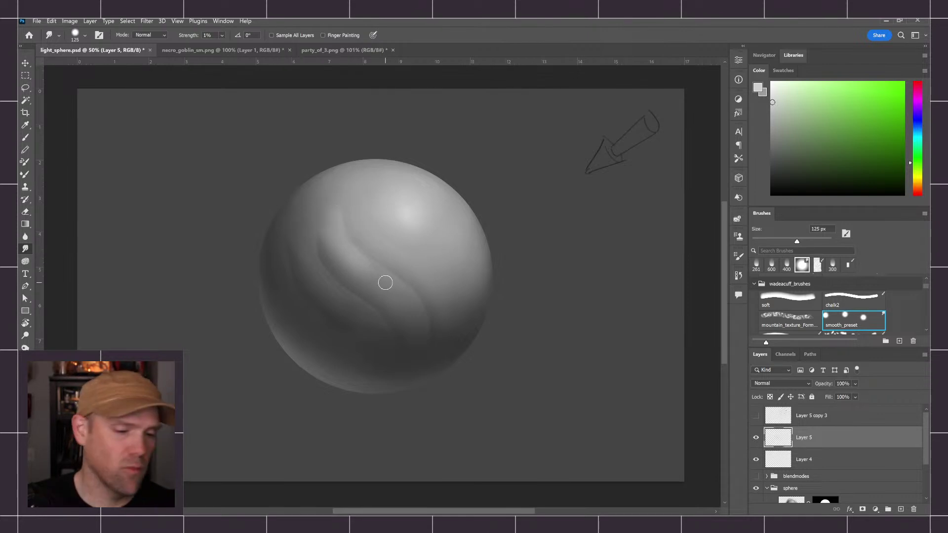
- Paint the dark shading of a small bump above the fold, using a sampled dark tone and the soft brush at 125 px
{"action": "key", "text": "b"}
{"action": "key", "text": "bracketleft"}
{"action": "key", "text": "bracketleft"}
{"action": "key", "text": "bracketleft"}
{"action": "key", "text": "bracketleft"}
{"action": "key", "text": "bracketleft"}
{"action": "key", "text": "bracketleft"}
{"action": "key", "text": "bracketleft"}
{"action": "left_click", "coordinate": [417, 288], "text": "alt"}
{"action": "key", "text": "bracketleft"}
{"action": "left_click_drag", "start_coordinate": [322, 205], "coordinate": [319, 212]}
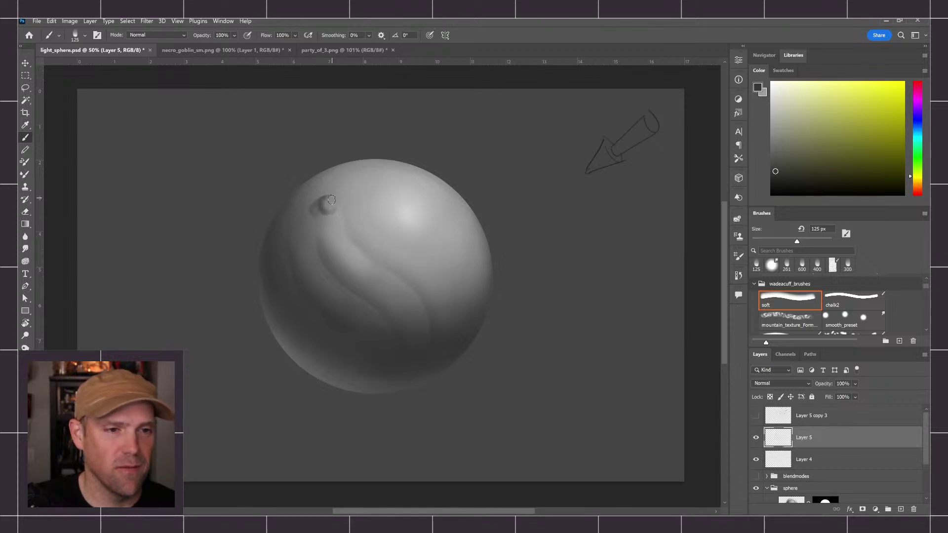
- Add a sampled highlight and a darker shadow tone to the small bump, and smooth it with the Smudge tool
{"action": "left_click", "coordinate": [411, 211], "text": "alt"}
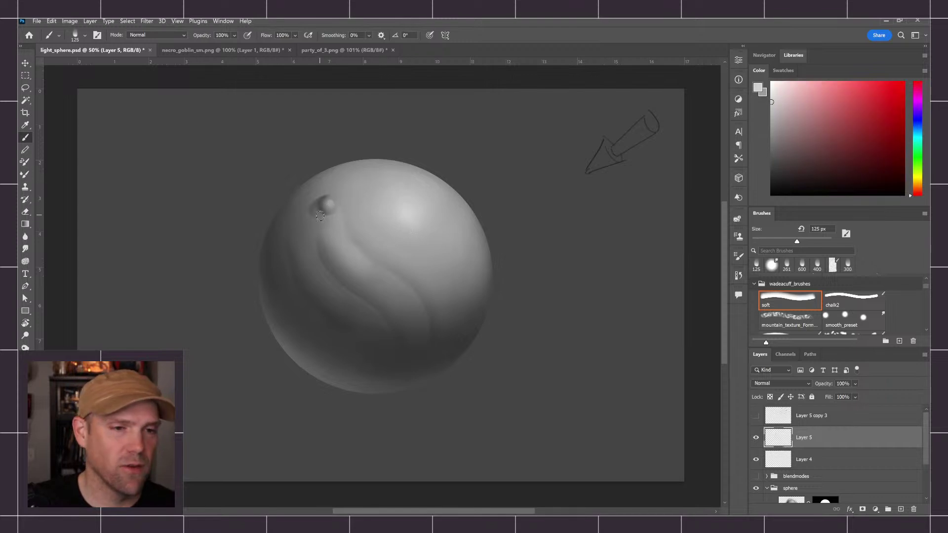
{"action": "left_click", "coordinate": [320, 205], "text": "alt"}
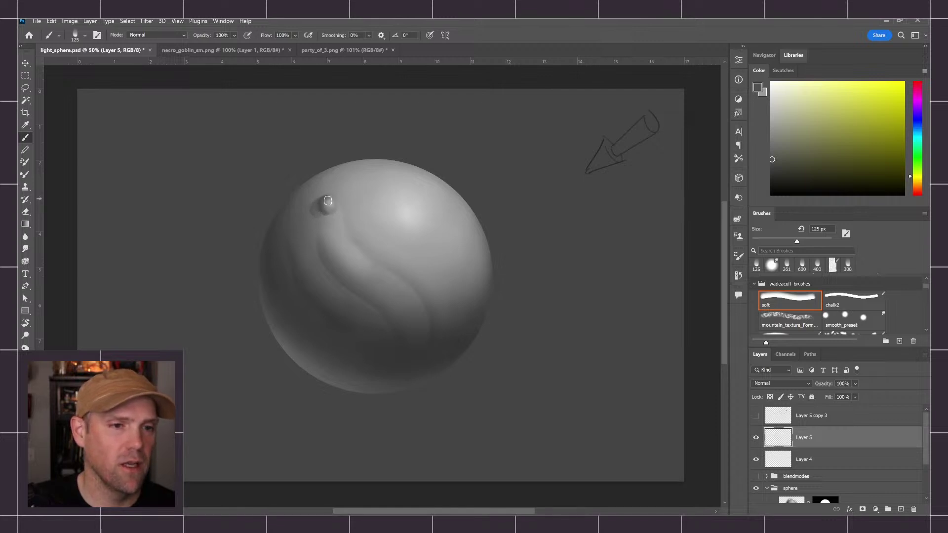
{"action": "key", "text": "F2"}
{"action": "mouse_move", "coordinate": [303, 211]}
{"action": "left_mouse_down"}
{"action": "mouse_move", "coordinate": [311, 199]}
{"action": "mouse_move", "coordinate": [311, 221]}
{"action": "mouse_move", "coordinate": [324, 220]}
{"action": "left_mouse_up"}
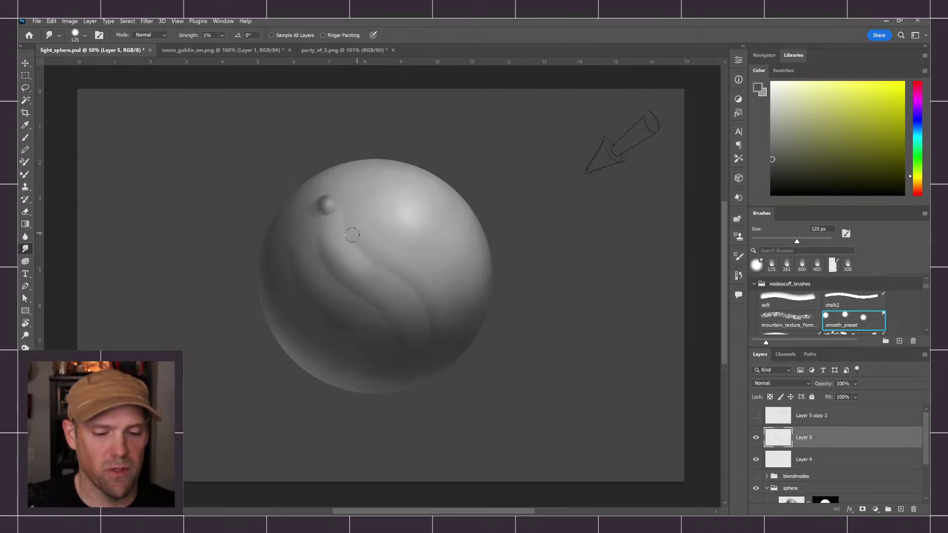
- Paint a second small bump on the fold's ridge with a dark base and sampled highlight, and smudge it at 80 px
{"action": "key", "text": "F1"}
{"action": "left_click", "coordinate": [342, 264], "text": "alt"}
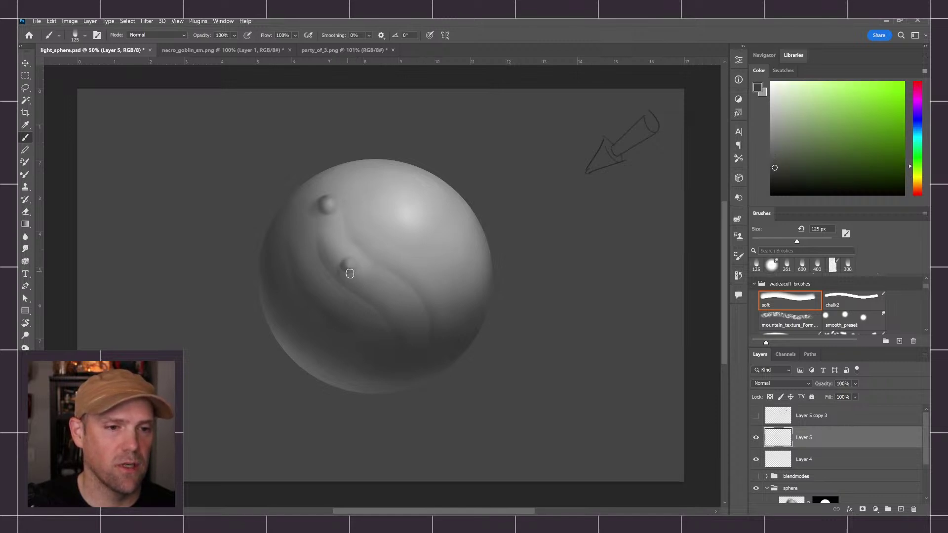
{"action": "left_click_drag", "start_coordinate": [343, 275], "coordinate": [343, 278]}
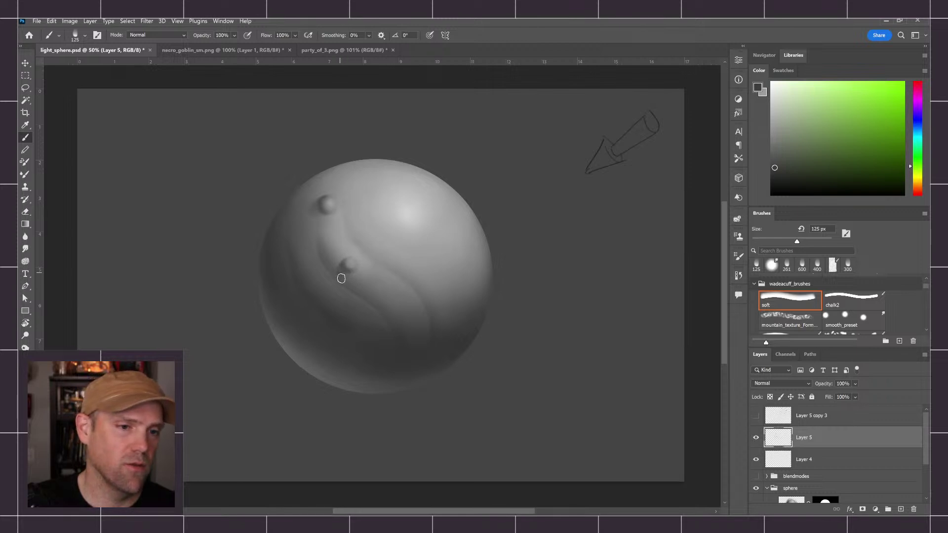
{"action": "left_click", "coordinate": [415, 218], "text": "alt"}
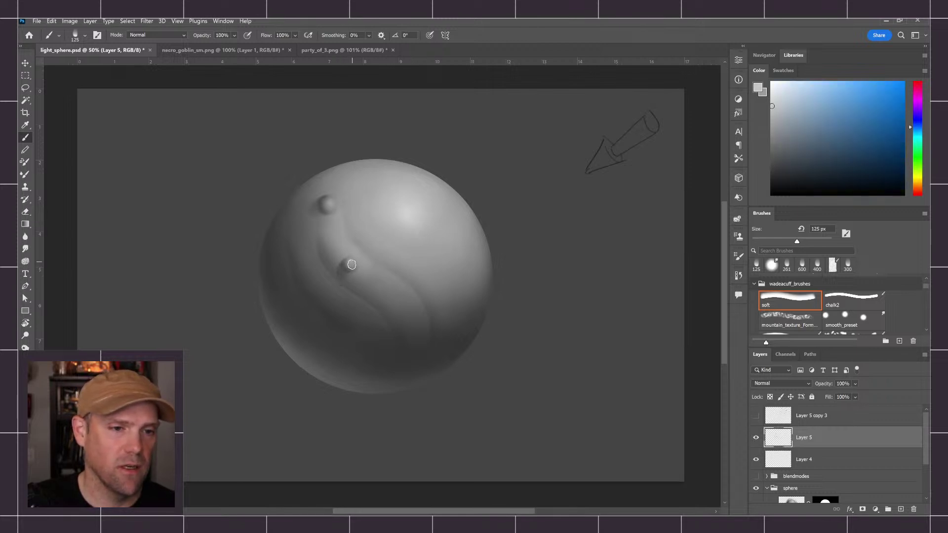
{"action": "key", "text": "bracketleft"}
{"action": "key", "text": "bracketleft"}
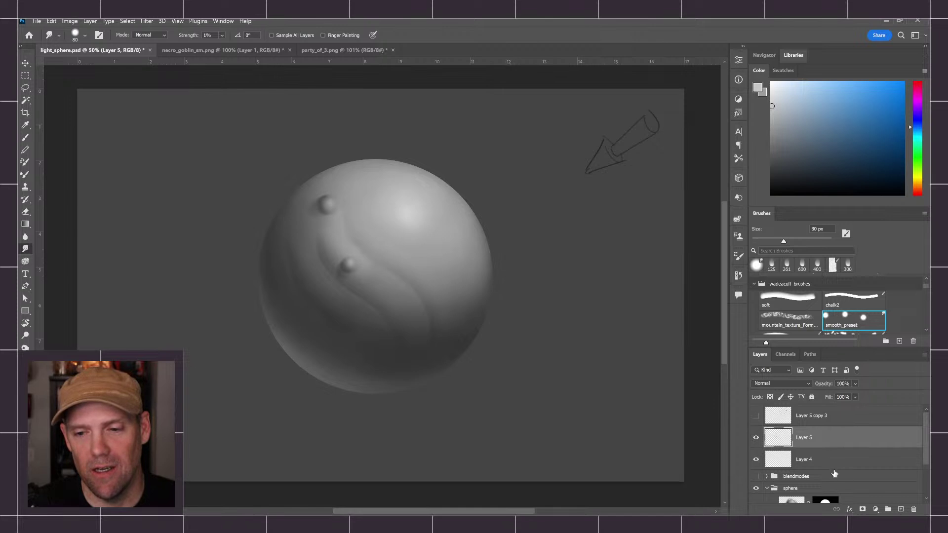
- Hide Layer 5 with the painted folds and bumps
{"action": "left_click", "coordinate": [756, 437]}
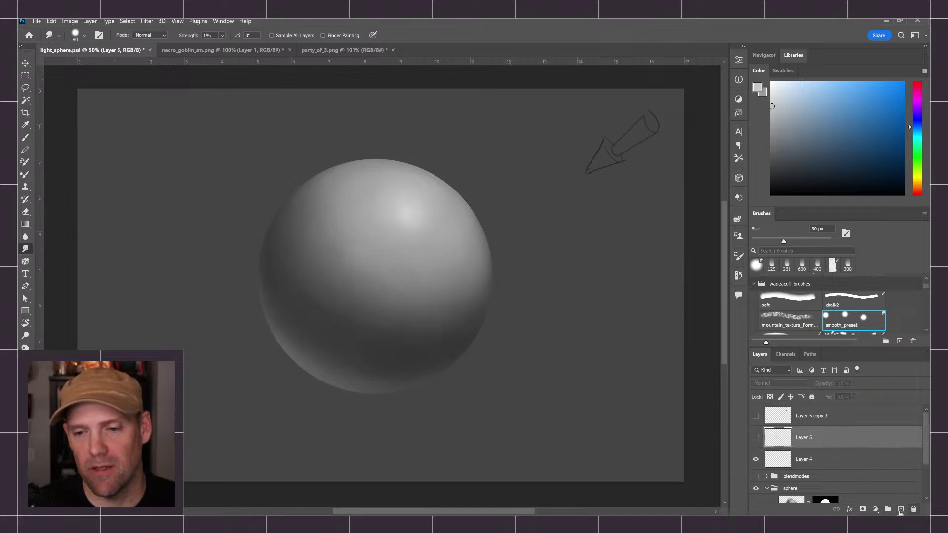
- Add a new blank layer directly above the hidden Layer 5
{"action": "left_click", "coordinate": [900, 509]}
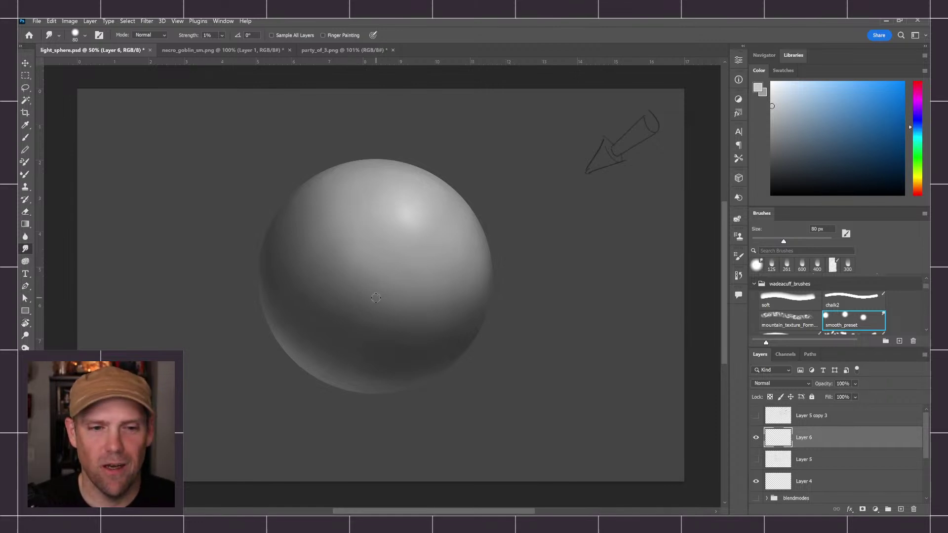
{"action": "key", "text": "bracketright"}
{"action": "key", "text": "bracketright"}
{"action": "key", "text": "bracketright"}
{"action": "key", "text": "bracketright"}
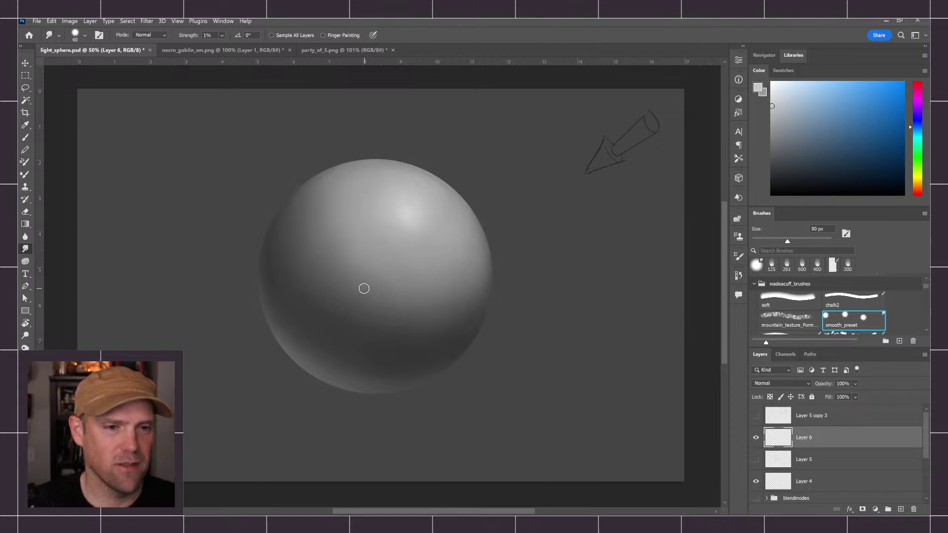
{"action": "key", "text": "bracketleft"}
{"action": "key", "text": "bracketleft"}
{"action": "key", "text": "bracketleft"}
{"action": "key", "text": "bracketleft"}
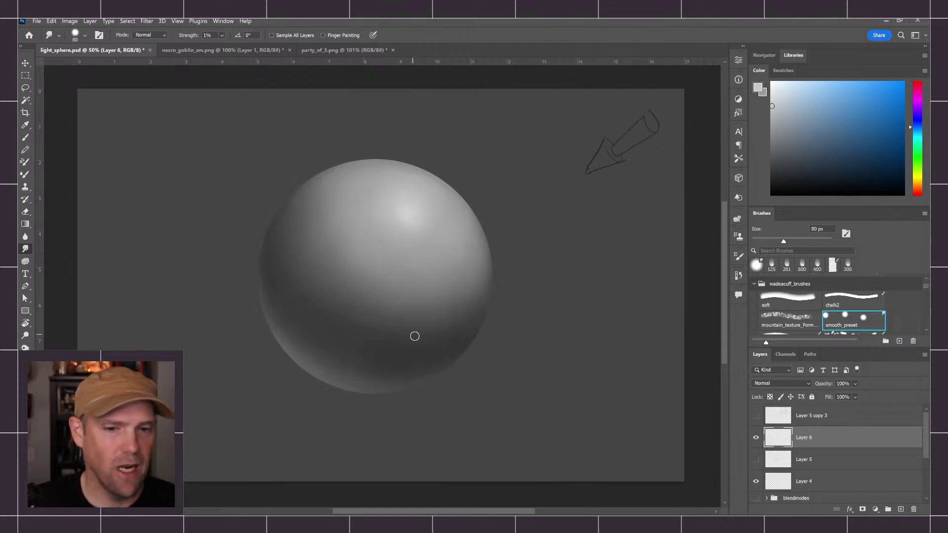
- Sample a dark tone from the sphere's shadow and sketch an almond-shaped eye outline below the sphere's centre with the 125 px soft brush
{"action": "key", "text": "b"}
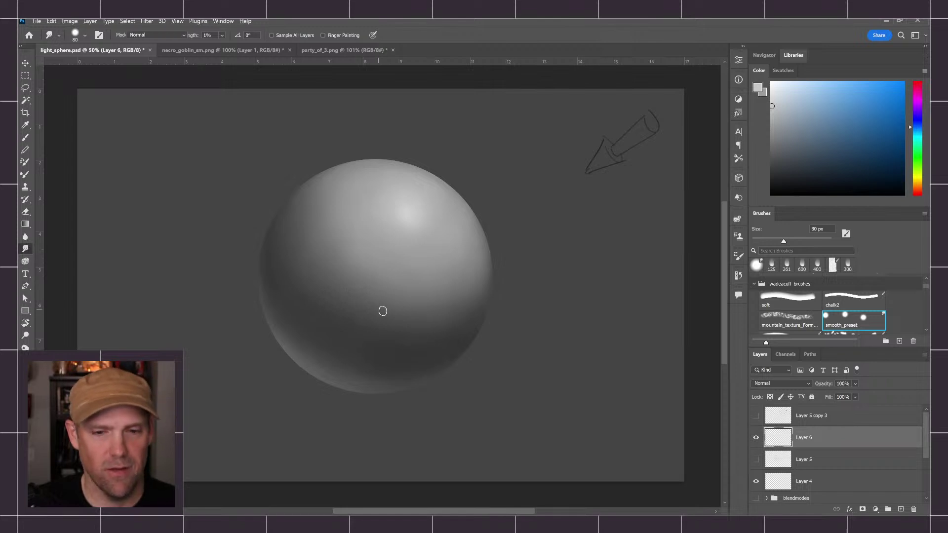
{"action": "left_click", "coordinate": [386, 326], "text": "alt"}
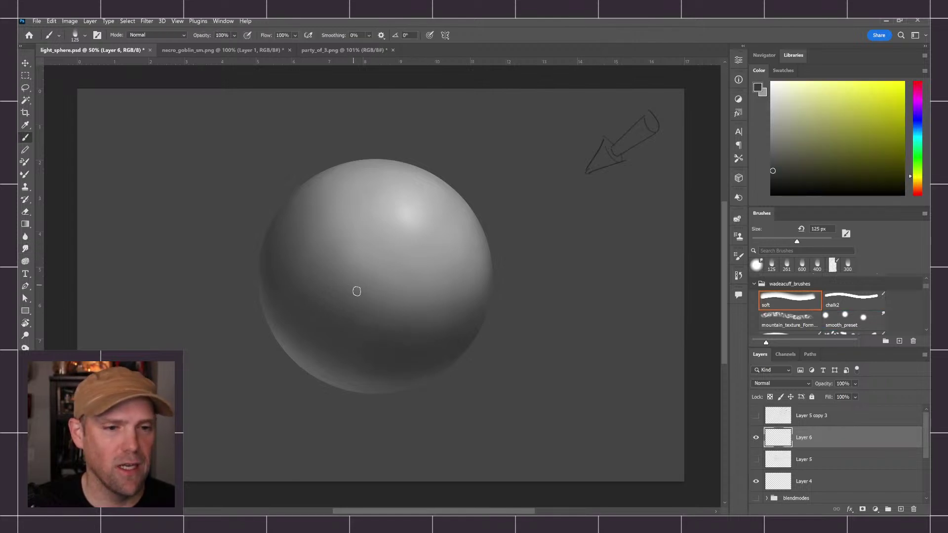
{"action": "left_click", "coordinate": [407, 344], "text": "alt"}
{"action": "left_click", "coordinate": [407, 344], "text": "alt"}
{"action": "left_click", "coordinate": [366, 314], "text": "alt"}
{"action": "left_click", "coordinate": [403, 337], "text": "alt"}
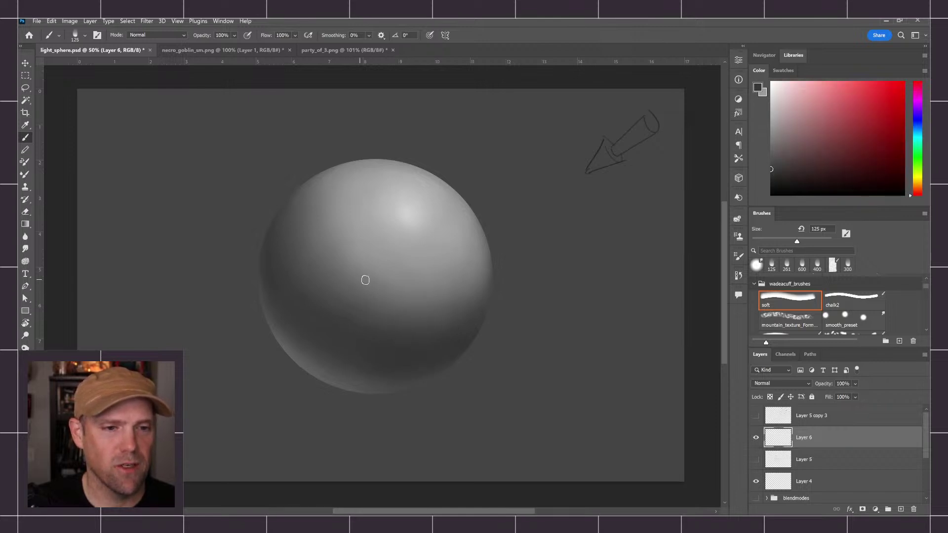
{"action": "mouse_move", "coordinate": [339, 296]}
{"action": "left_mouse_down"}
{"action": "mouse_move", "coordinate": [403, 279]}
{"action": "mouse_move", "coordinate": [359, 284]}
{"action": "mouse_move", "coordinate": [416, 290]}
{"action": "left_mouse_up"}
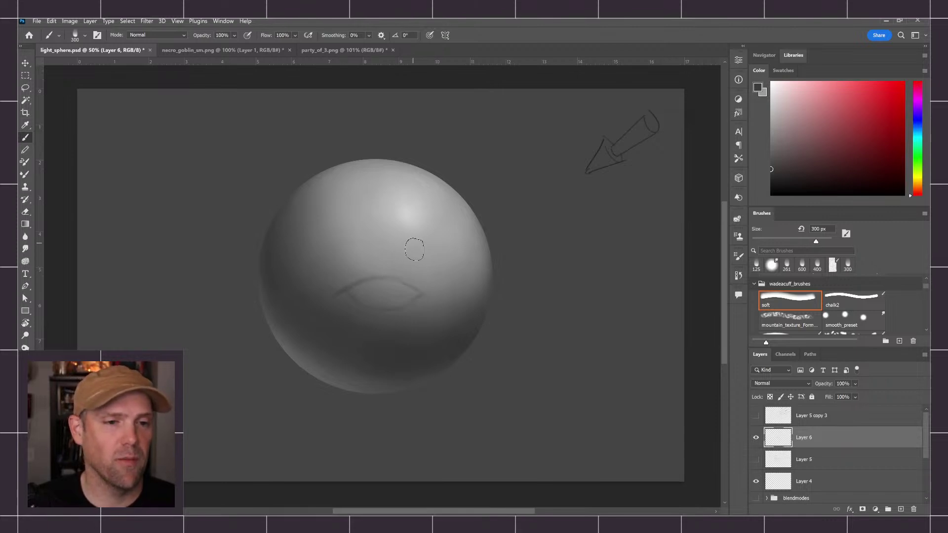
- Paint soft socket shading above the eye outline with the brush at 600 px
{"action": "key", "text": "bracketleft"}
{"action": "key", "text": "bracketright"}
{"action": "key", "text": "bracketright"}
{"action": "key", "text": "bracketright"}
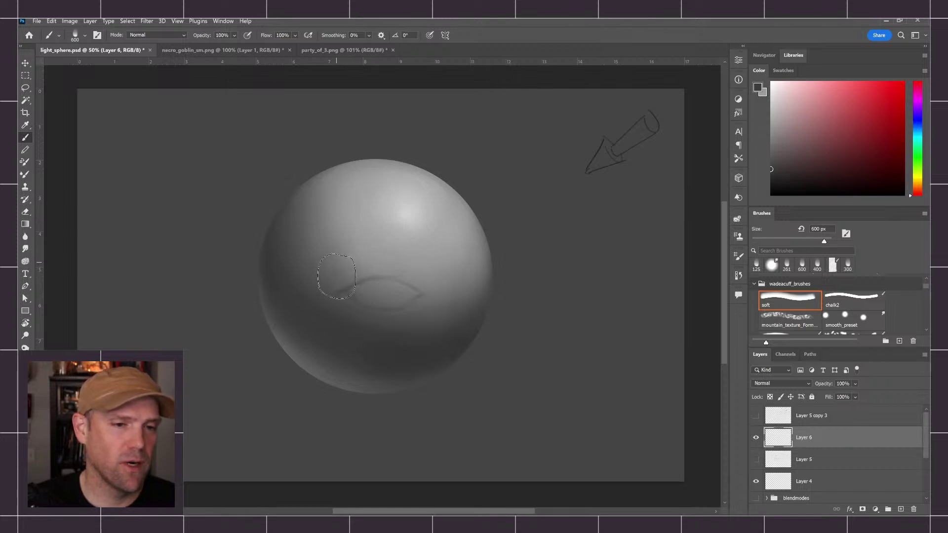
{"action": "key", "text": "bracketright"}
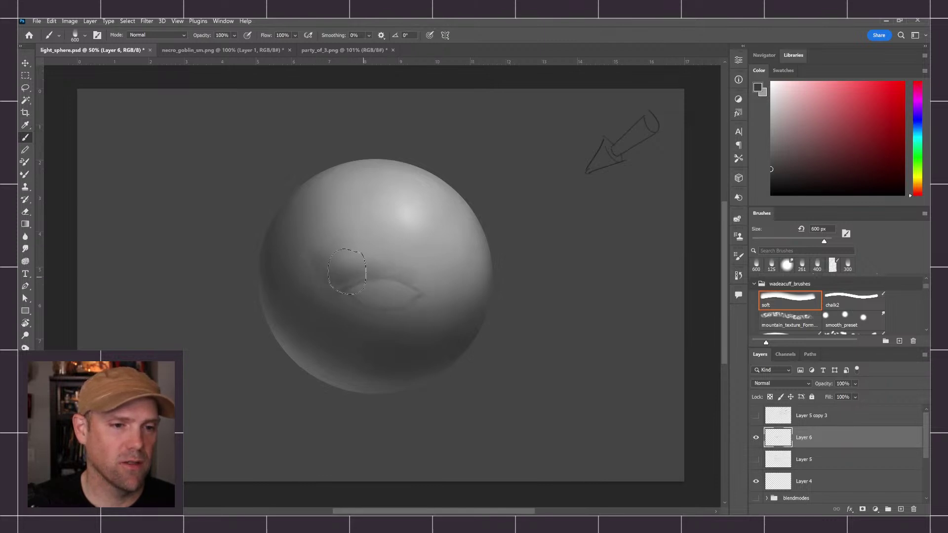
- Define the upper lid's contour with the soft brush at 90 px and deepen the socket shadow above it at 700 px
{"action": "key", "text": "bracketleft"}
{"action": "key", "text": "bracketleft"}
{"action": "key", "text": "bracketleft"}
{"action": "key", "text": "bracketleft"}
{"action": "key", "text": "bracketleft"}
{"action": "key", "text": "bracketleft"}
{"action": "key", "text": "bracketleft"}
{"action": "key", "text": "bracketleft"}
{"action": "key", "text": "bracketleft"}
{"action": "key", "text": "bracketleft"}
{"action": "key", "text": "bracketleft"}
{"action": "key", "text": "bracketleft"}
{"action": "key", "text": "bracketleft"}
{"action": "key", "text": "bracketleft"}
{"action": "key", "text": "bracketleft"}
{"action": "mouse_move", "coordinate": [324, 290]}
{"action": "left_mouse_down"}
{"action": "mouse_move", "coordinate": [343, 326]}
{"action": "mouse_move", "coordinate": [327, 301]}
{"action": "mouse_move", "coordinate": [374, 305]}
{"action": "left_mouse_up"}
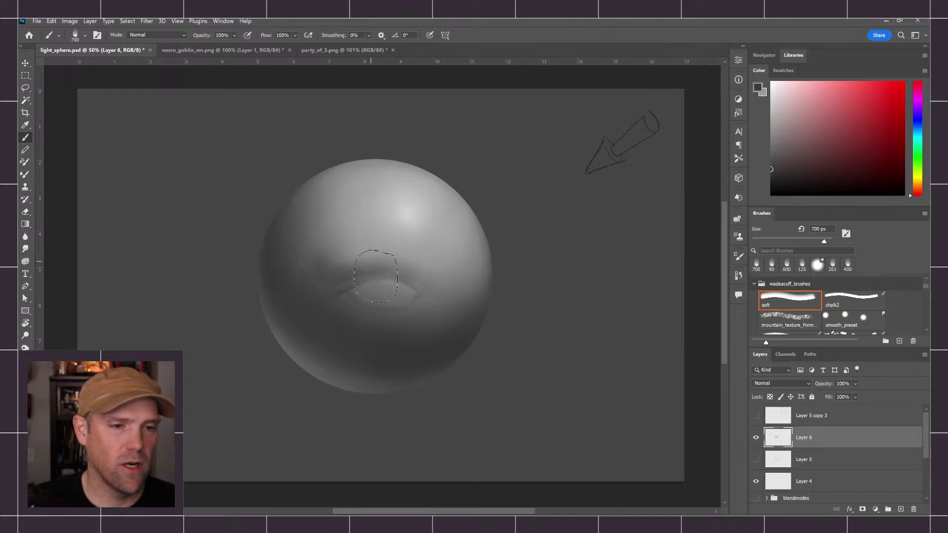
- Sample a dark tone from the sphere's lower shadow and sharpen the upper lid's rim with the soft brush at 60 px
{"action": "key", "text": "bracketleft"}
{"action": "key", "text": "bracketleft"}
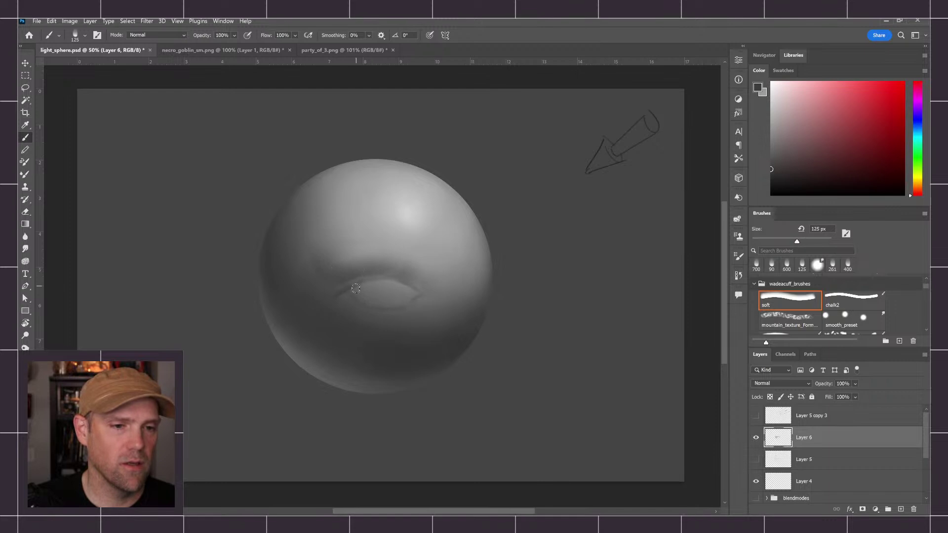
{"action": "left_click", "coordinate": [459, 344], "text": "alt"}
{"action": "left_click_drag", "start_coordinate": [364, 282], "coordinate": [372, 275]}
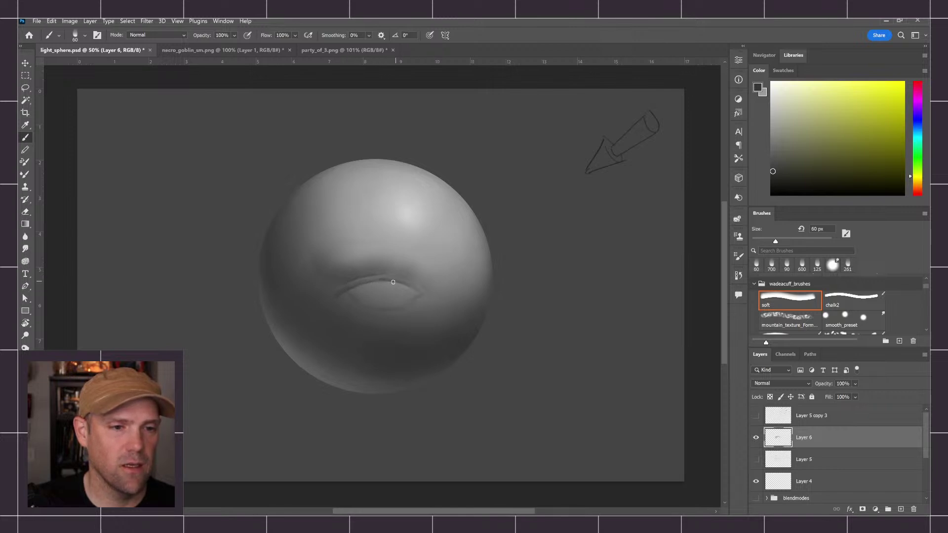
- Paint the upper lid's shadow across the eyeball with the soft brush at 150 px
{"action": "key", "text": "bracketright"}
{"action": "key", "text": "bracketright"}
{"action": "key", "text": "bracketright"}
{"action": "key", "text": "bracketright"}
{"action": "key", "text": "bracketright"}
{"action": "key", "text": "bracketright"}
{"action": "left_click_drag", "start_coordinate": [355, 294], "coordinate": [364, 285]}
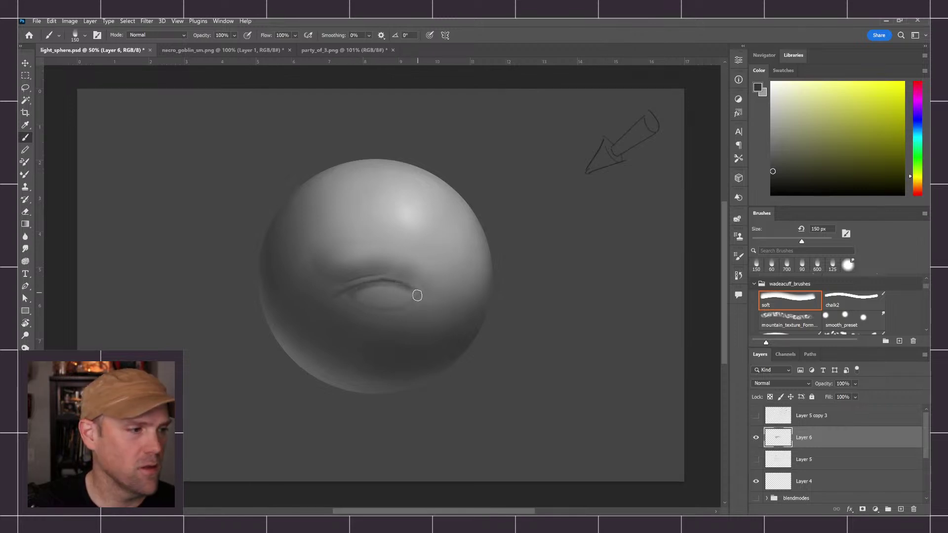
- Shade below the lower lid with the soft brush at 200 px and soften the tone around the eye at 600 px
{"action": "key", "text": "bracketright"}
{"action": "key", "text": "bracketright"}
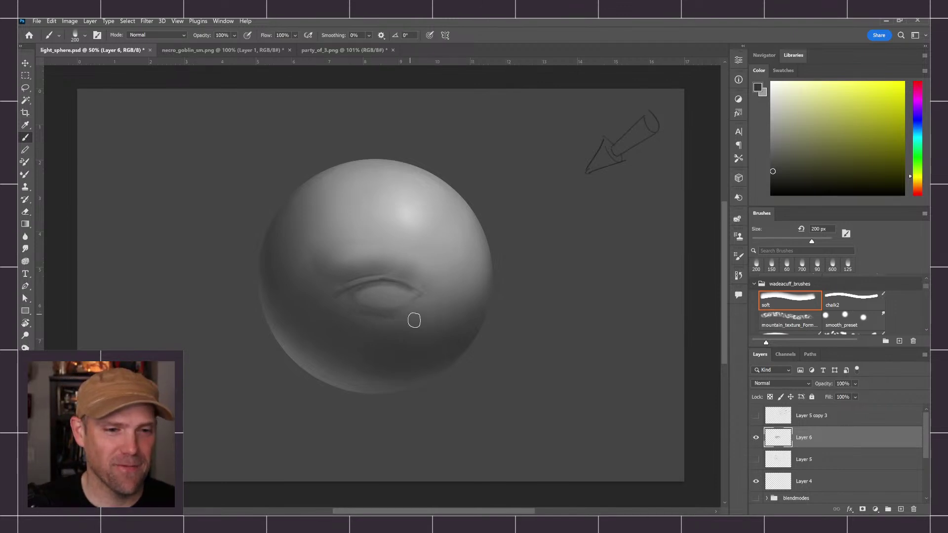
{"action": "key", "text": "bracketright"}
{"action": "key", "text": "bracketright"}
{"action": "key", "text": "bracketright"}
{"action": "key", "text": "bracketright"}
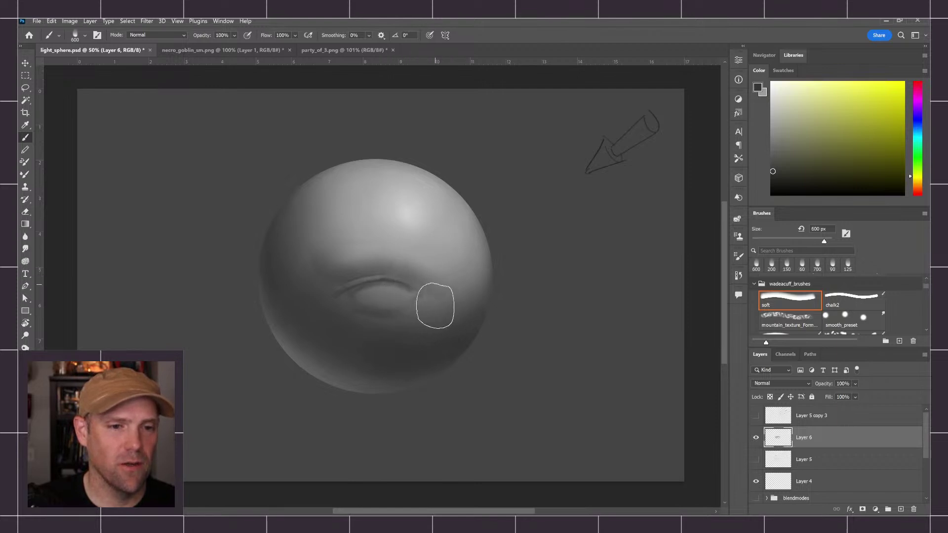
- Refine the lid lines with the soft brush at 100 px and 60 px, and smooth the upper lid with the Smudge tool at 80 px
{"action": "key", "text": "bracketleft"}
{"action": "key", "text": "bracketleft"}
{"action": "key", "text": "bracketleft"}
{"action": "key", "text": "bracketleft"}
{"action": "key", "text": "bracketleft"}
{"action": "key", "text": "bracketleft"}
{"action": "key", "text": "bracketleft"}
{"action": "key", "text": "bracketleft"}
{"action": "key", "text": "bracketleft"}
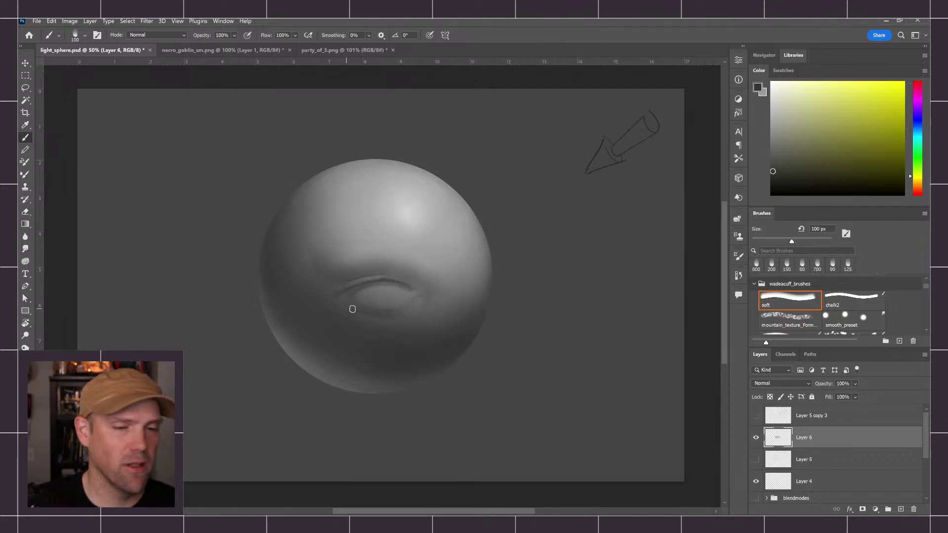
{"action": "key", "text": "bracketleft"}
{"action": "key", "text": "bracketleft"}
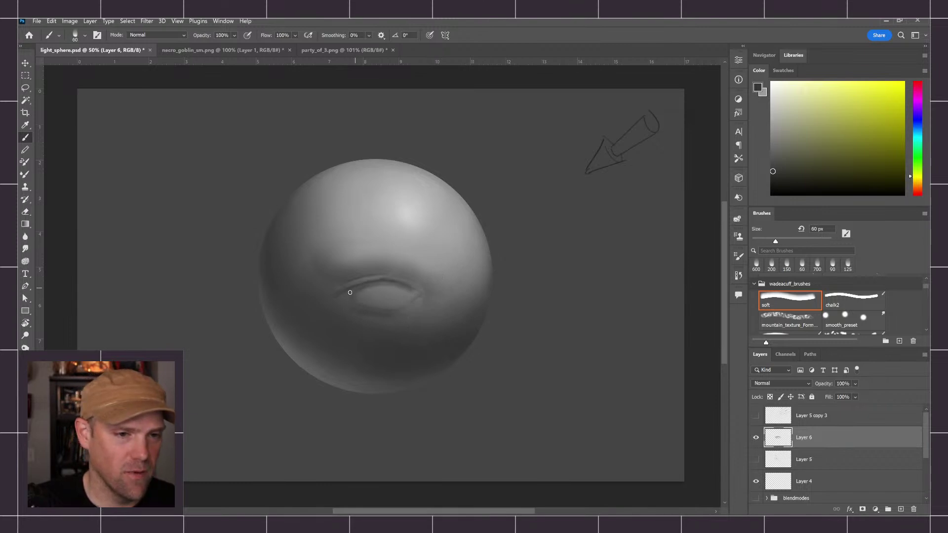
{"action": "key", "text": "r"}
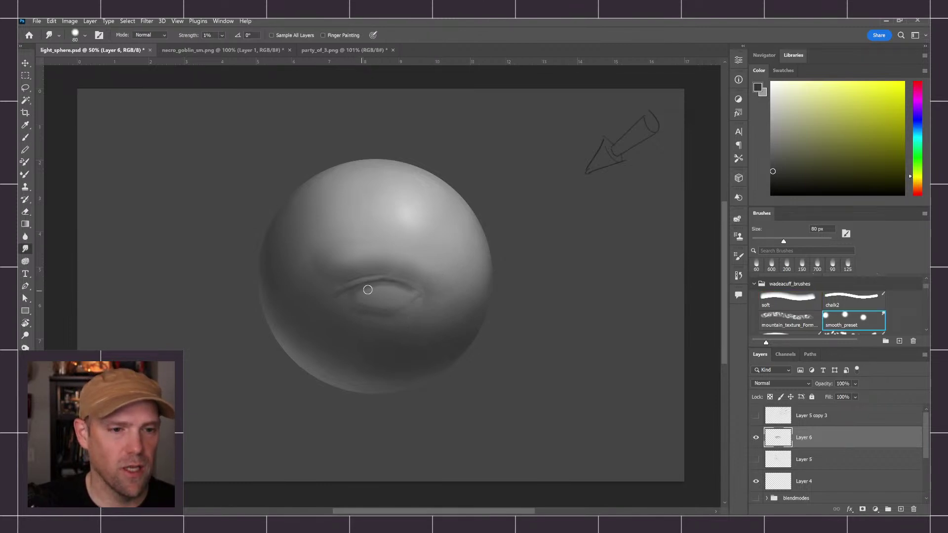
{"action": "left_click_drag", "start_coordinate": [366, 289], "coordinate": [409, 289]}
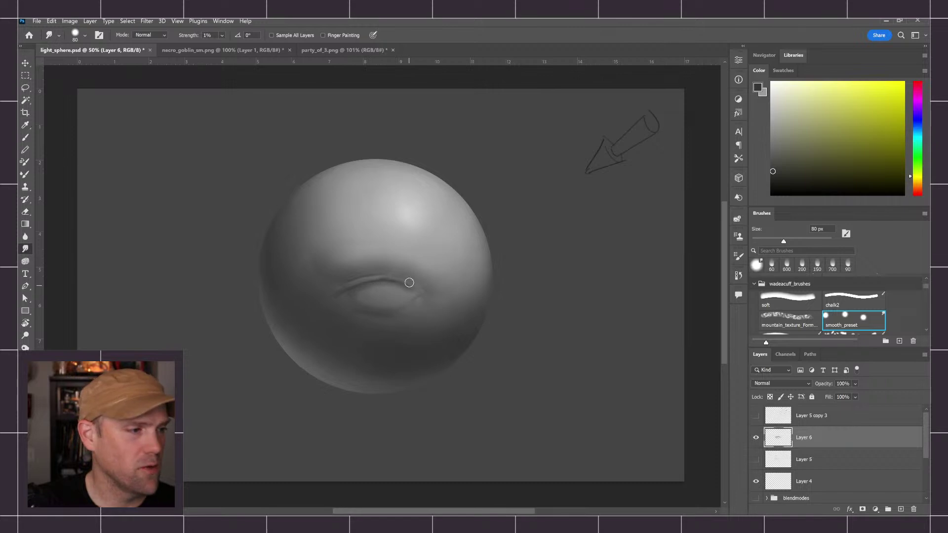
- Sample a light tone from the sphere and paint a thin highlight along the upper lid's rim with the 60 px soft brush
{"action": "key", "text": "b"}
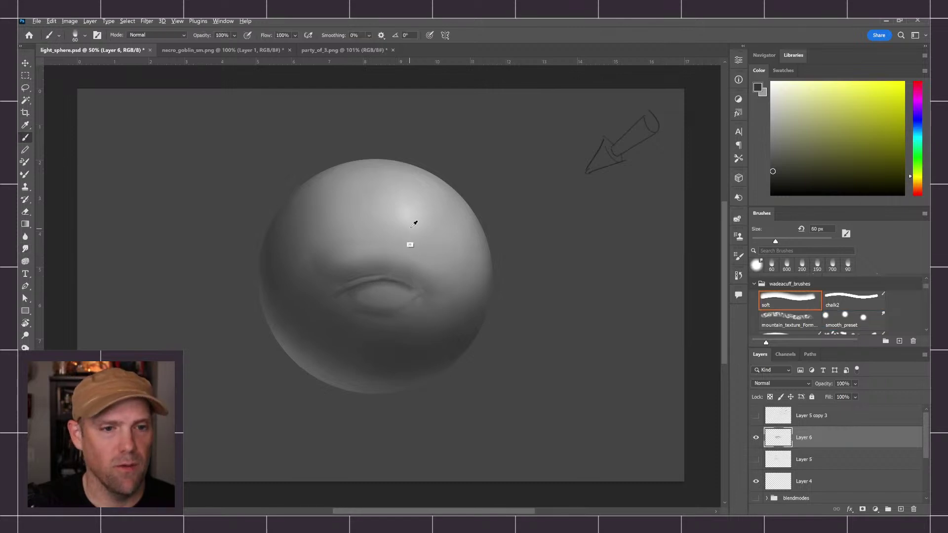
{"action": "left_click", "coordinate": [375, 278], "text": "alt"}
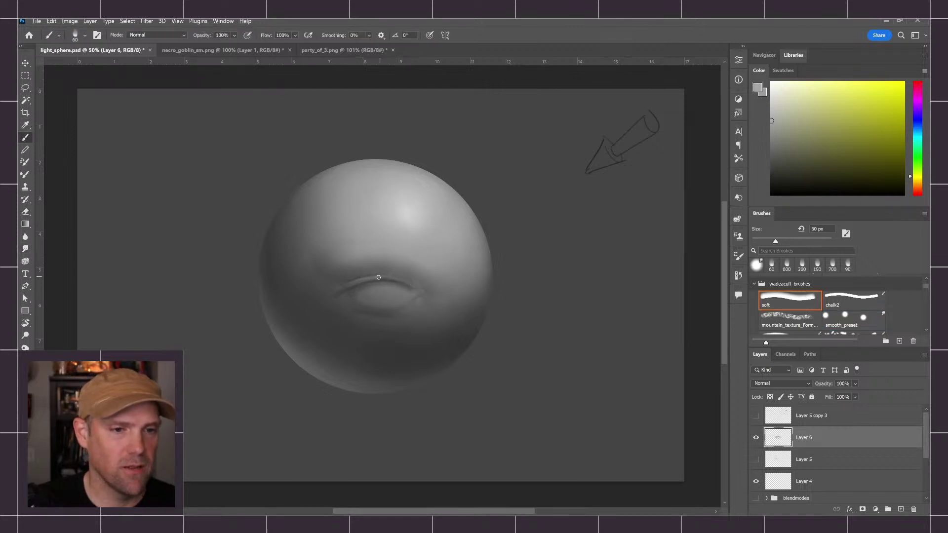
{"action": "left_click_drag", "start_coordinate": [380, 278], "coordinate": [384, 277]}
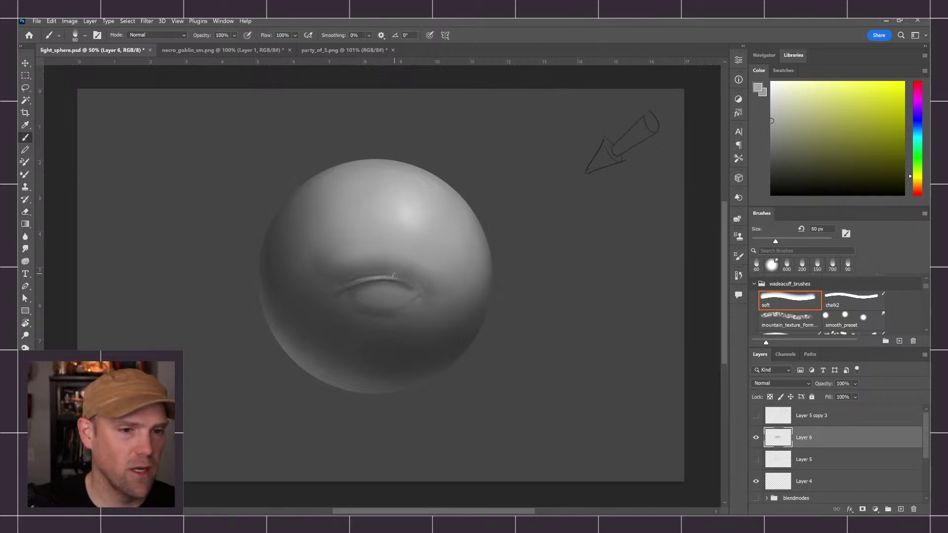
- Paint a soft highlight on the brow ridge above the socket with the brush at 300 px, and blend it with the Smudge tool
{"action": "key", "text": "bracketright"}
{"action": "key", "text": "bracketright"}
{"action": "key", "text": "bracketright"}
{"action": "key", "text": "bracketright"}
{"action": "key", "text": "bracketright"}
{"action": "key", "text": "bracketright"}
{"action": "key", "text": "bracketright"}
{"action": "key", "text": "bracketright"}
{"action": "key", "text": "bracketright"}
{"action": "key", "text": "bracketright"}
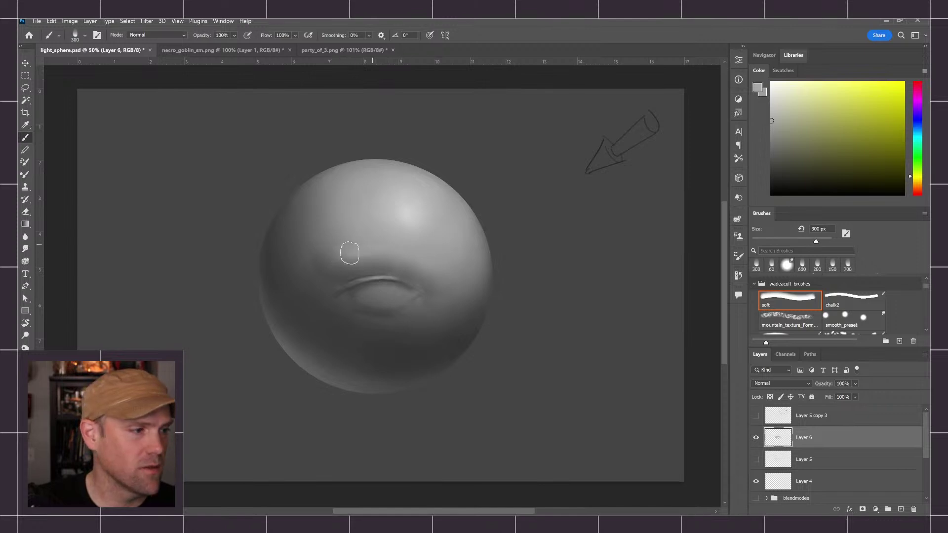
{"action": "key", "text": "r"}
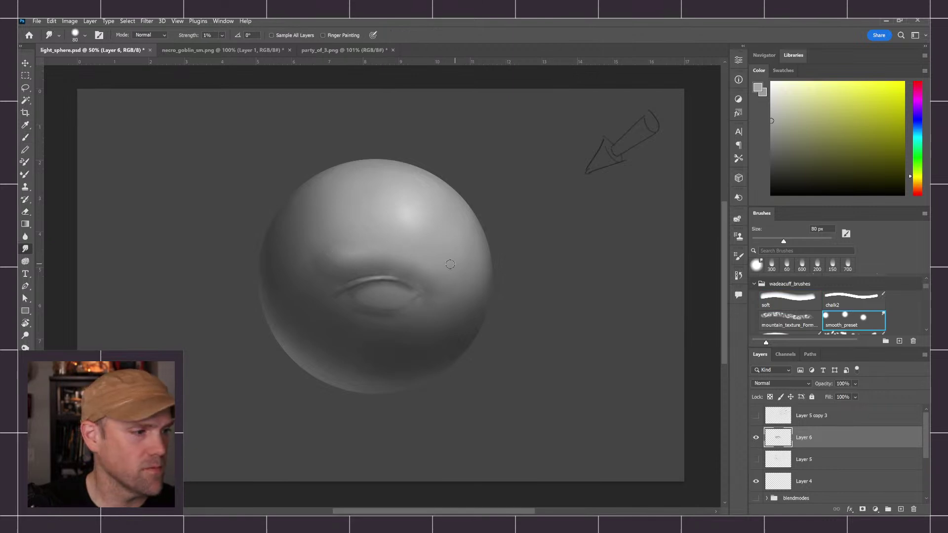
- Sample a dark tone from the sphere's lower shadow and darken the eyeball with the soft brush at 250 px
{"action": "key", "text": "b"}
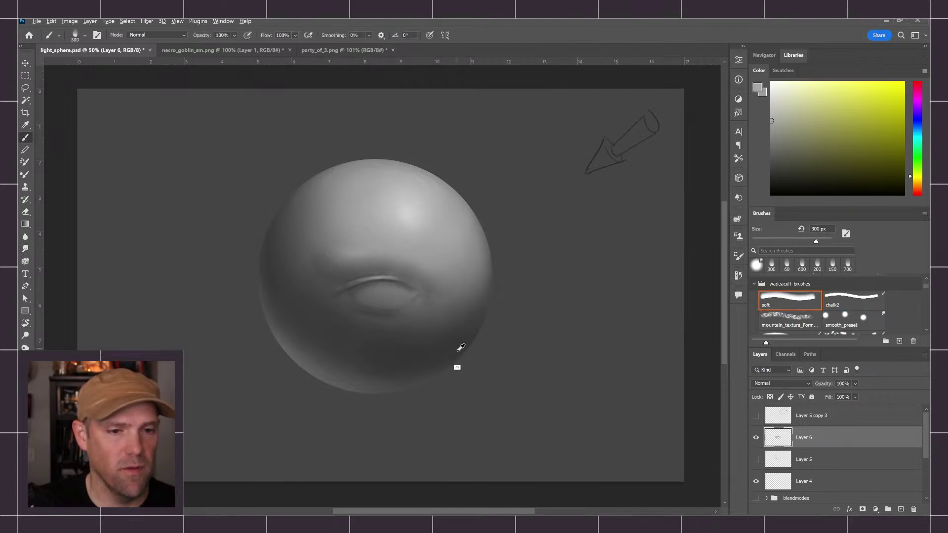
{"action": "left_click", "coordinate": [444, 343], "text": "alt"}
{"action": "key", "text": "bracketleft"}
{"action": "key", "text": "bracketleft"}
{"action": "key", "text": "bracketleft"}
{"action": "key", "text": "bracketleft"}
{"action": "key", "text": "bracketleft"}
{"action": "key", "text": "bracketright"}
{"action": "key", "text": "bracketright"}
{"action": "key", "text": "bracketright"}
{"action": "key", "text": "bracketright"}
{"action": "key", "text": "bracketright"}
{"action": "key", "text": "bracketright"}
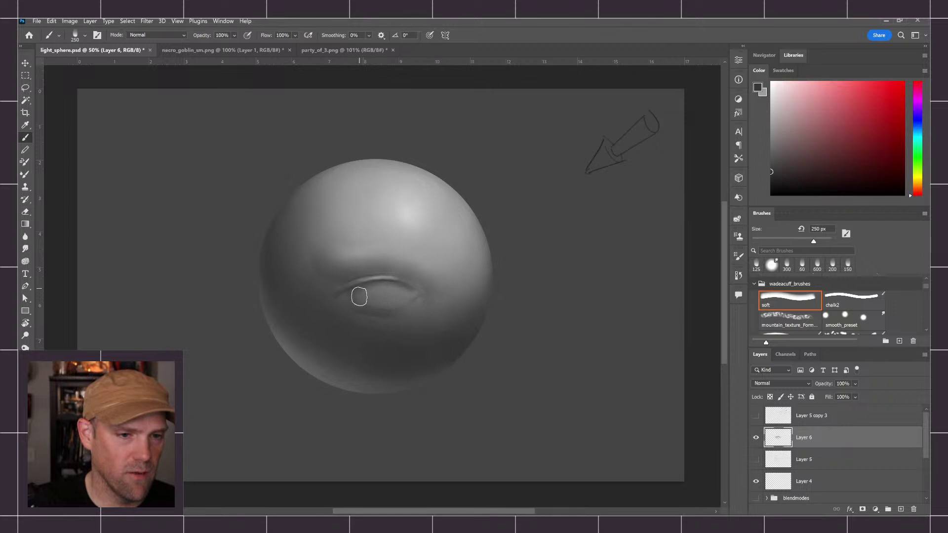
- Paint a dark iris in the middle of the eyeball with the soft brush at 150 px
{"action": "key", "text": "bracketleft"}
{"action": "key", "text": "bracketleft"}
{"action": "key", "text": "bracketleft"}
{"action": "key", "text": "bracketleft"}
{"action": "key", "text": "bracketleft"}
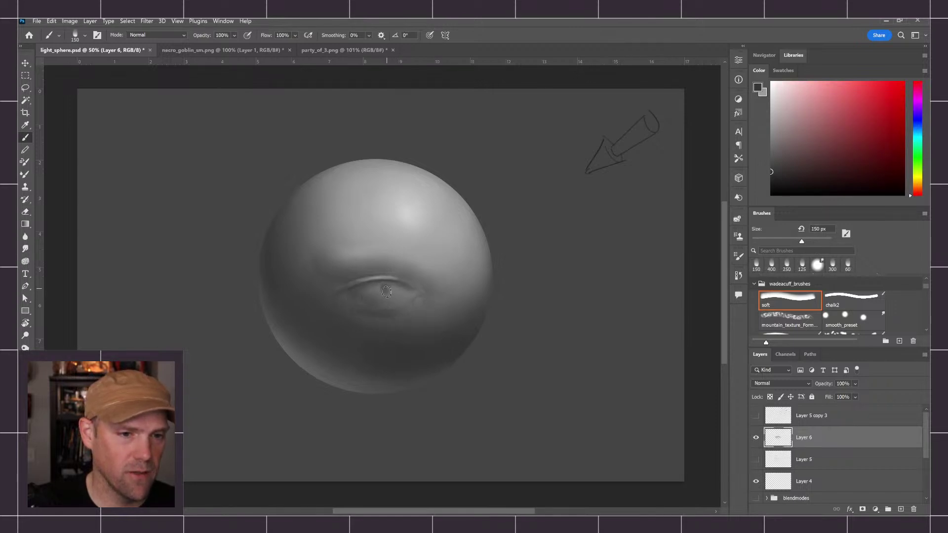
{"action": "left_click_drag", "start_coordinate": [378, 298], "coordinate": [384, 298]}
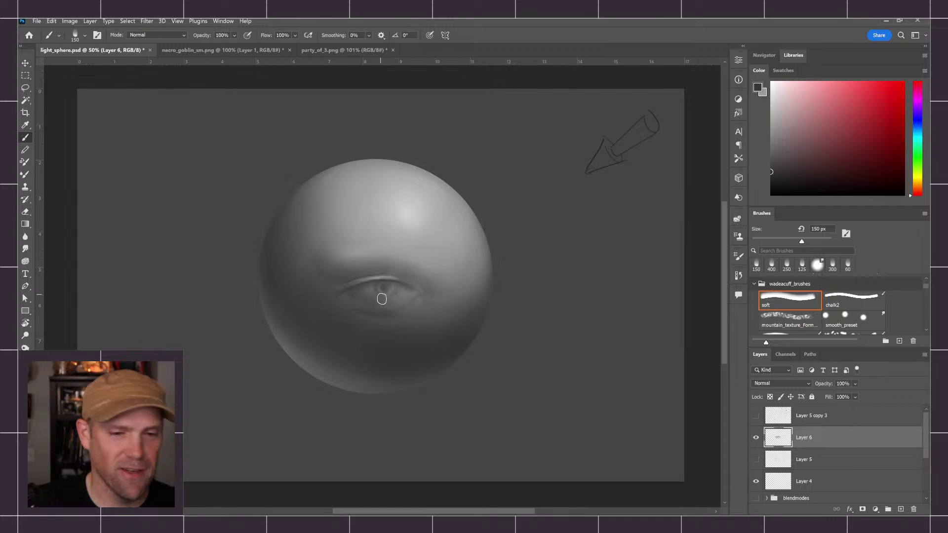
- Add a sampled light tone to the iris at 70 px, and define the eye's corner with a sampled dark tone at 30 px
{"action": "left_click", "coordinate": [411, 228], "text": "alt"}
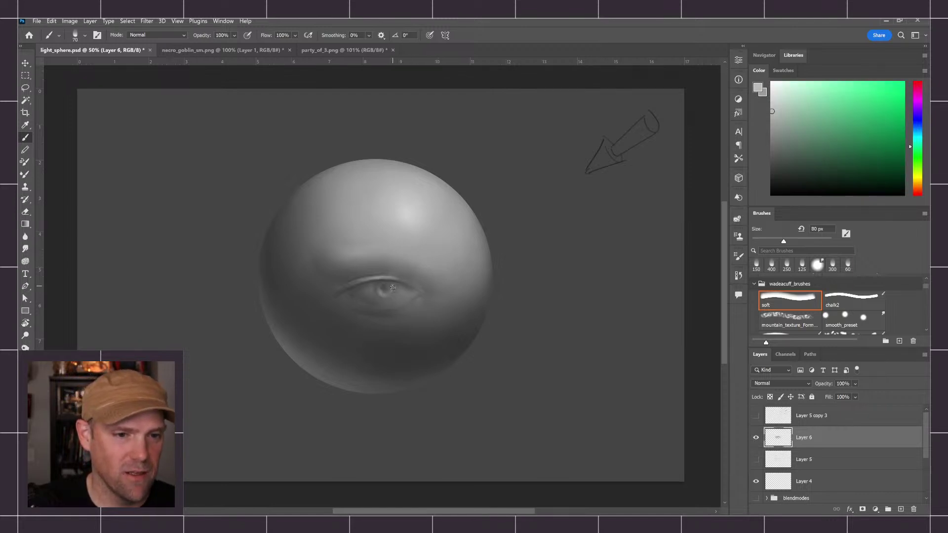
{"action": "left_click", "coordinate": [394, 289]}
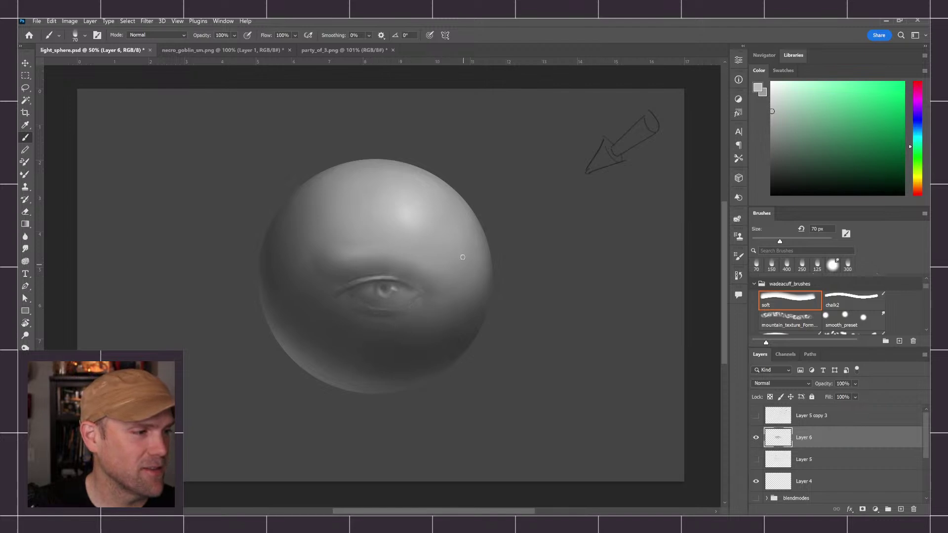
{"action": "left_click", "coordinate": [351, 297], "text": "alt"}
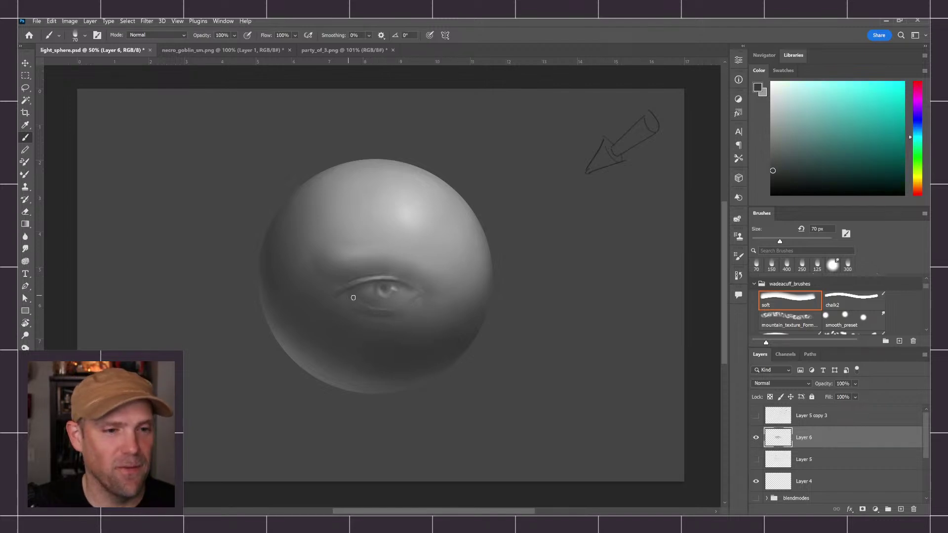
{"action": "left_click", "coordinate": [460, 336], "text": "alt"}
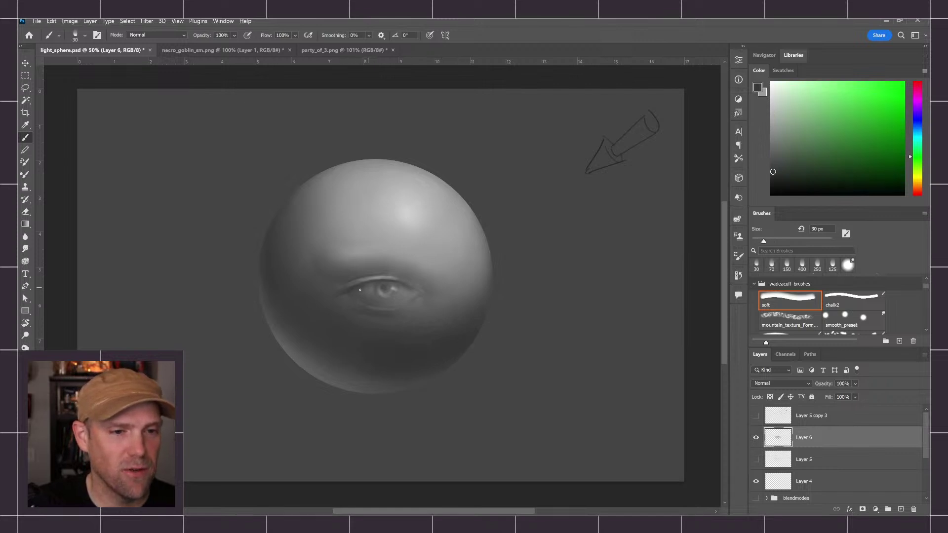
- Shade the area below the lower lid with the soft brush at 250 px, and broaden the shading at 600 px
{"action": "key", "text": "bracketright"}
{"action": "key", "text": "bracketright"}
{"action": "key", "text": "bracketright"}
{"action": "key", "text": "bracketright"}
{"action": "key", "text": "bracketright"}
{"action": "key", "text": "bracketright"}
{"action": "key", "text": "bracketright"}
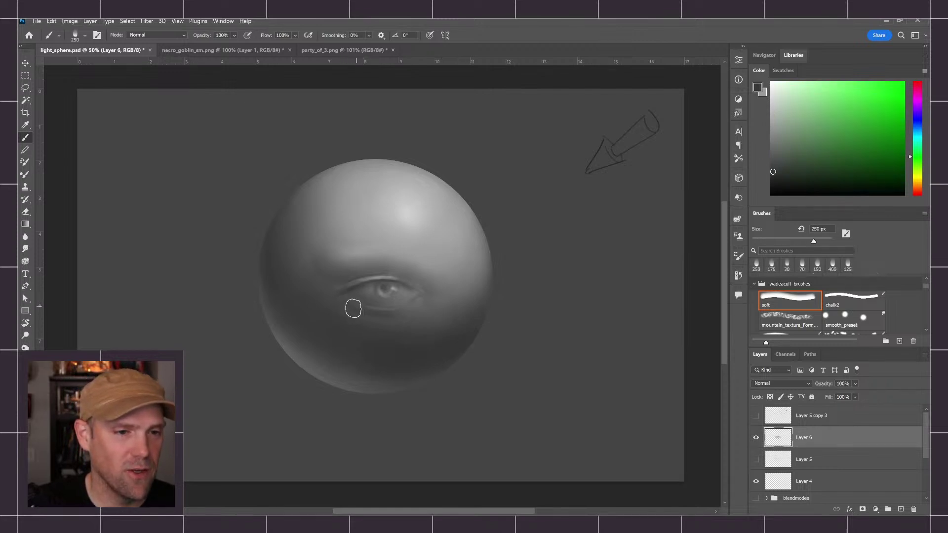
{"action": "key", "text": "bracketright"}
{"action": "key", "text": "bracketright"}
{"action": "key", "text": "bracketright"}
{"action": "key", "text": "bracketright"}
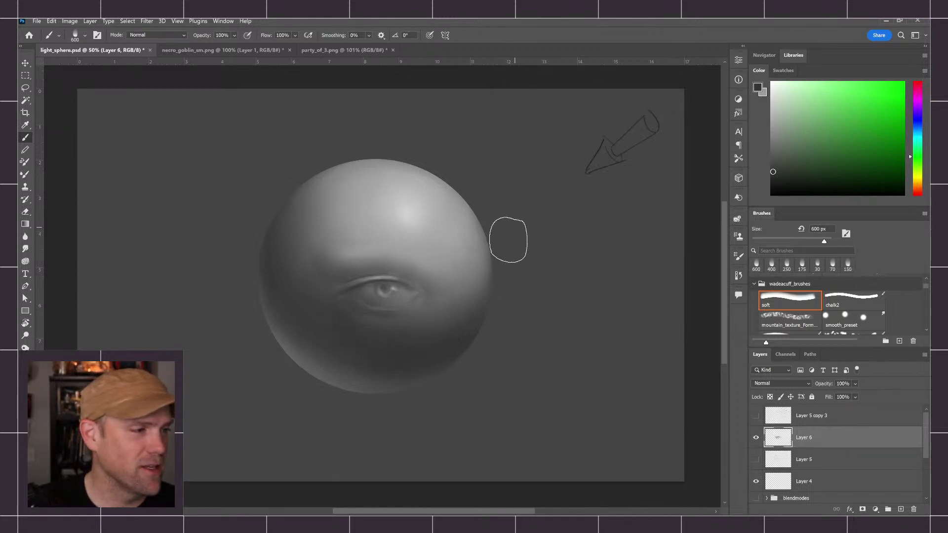
- Darken the crease above the eye with the soft brush at 200 px, and sample a dark tone from the sphere's lower shadow for broader shading at 600 px
{"action": "key", "text": "bracketleft"}
{"action": "key", "text": "bracketleft"}
{"action": "key", "text": "bracketleft"}
{"action": "key", "text": "bracketleft"}
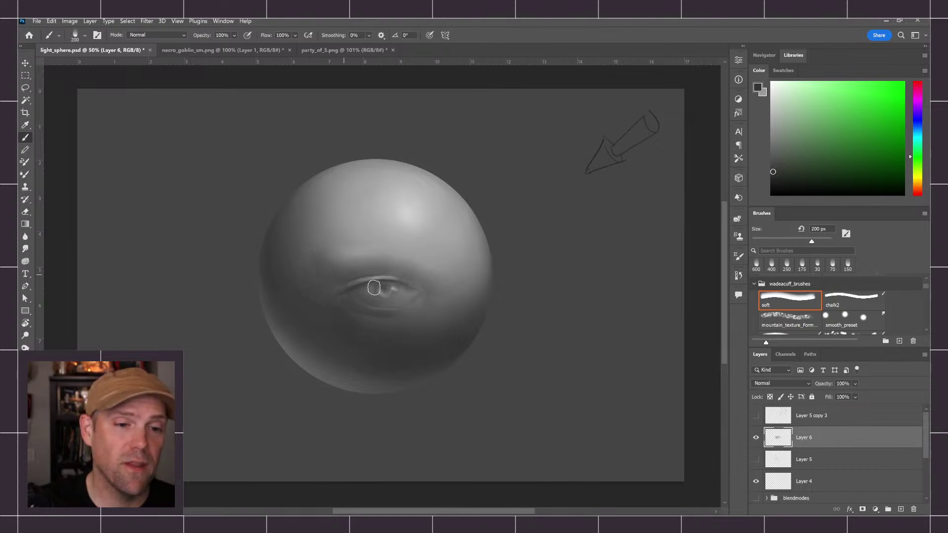
{"action": "left_click", "coordinate": [466, 330], "text": "alt"}
{"action": "key", "text": "bracketright"}
{"action": "key", "text": "bracketright"}
{"action": "key", "text": "bracketright"}
{"action": "key", "text": "bracketright"}
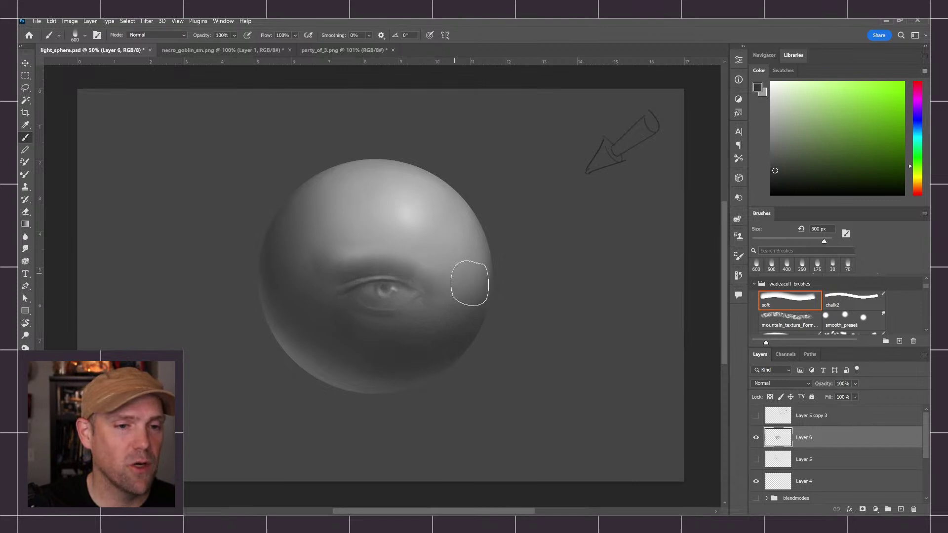
- Shade the side of the sphere to the left of the eye with the soft brush at 1400 px, and refine it at 700 px
{"action": "key", "text": "bracketright"}
{"action": "key", "text": "bracketright"}
{"action": "key", "text": "bracketright"}
{"action": "key", "text": "bracketright"}
{"action": "key", "text": "bracketright"}
{"action": "key", "text": "bracketright"}
{"action": "key", "text": "bracketright"}
{"action": "key", "text": "bracketright"}
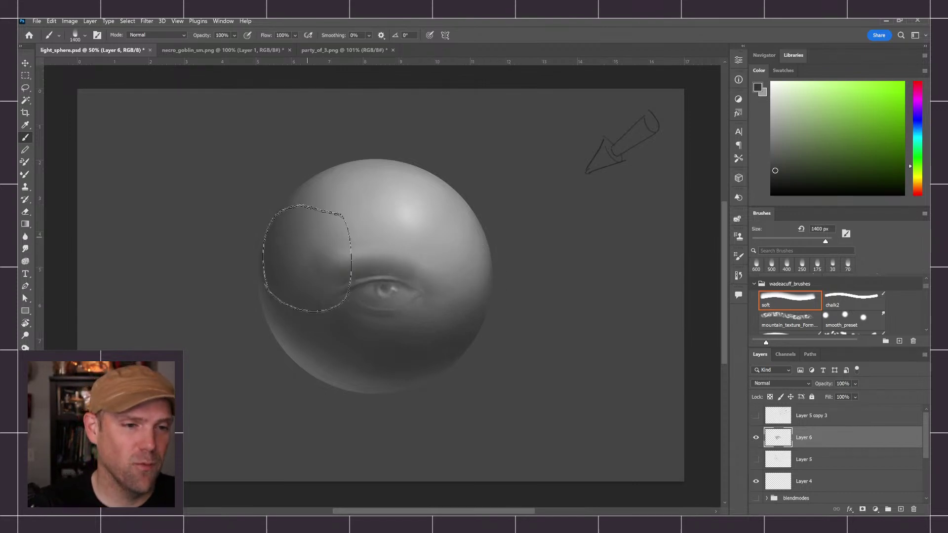
{"action": "key", "text": "bracketleft"}
{"action": "key", "text": "bracketleft"}
{"action": "key", "text": "bracketleft"}
{"action": "key", "text": "bracketleft"}
{"action": "key", "text": "bracketleft"}
{"action": "key", "text": "bracketleft"}
{"action": "key", "text": "bracketleft"}
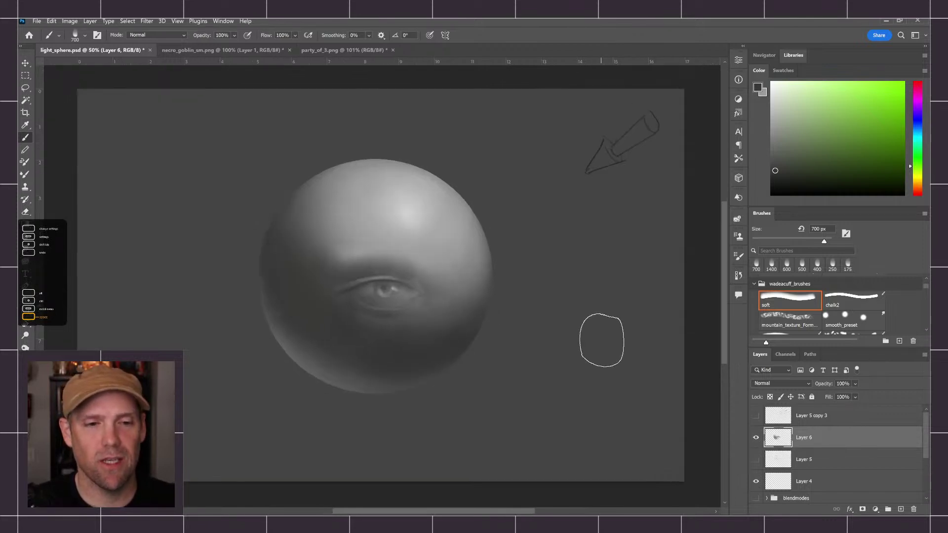
- Hide Layer 6 and the sculptyball layer in the sphere group, and show the blendmodes group
{"action": "left_click", "coordinate": [756, 440]}
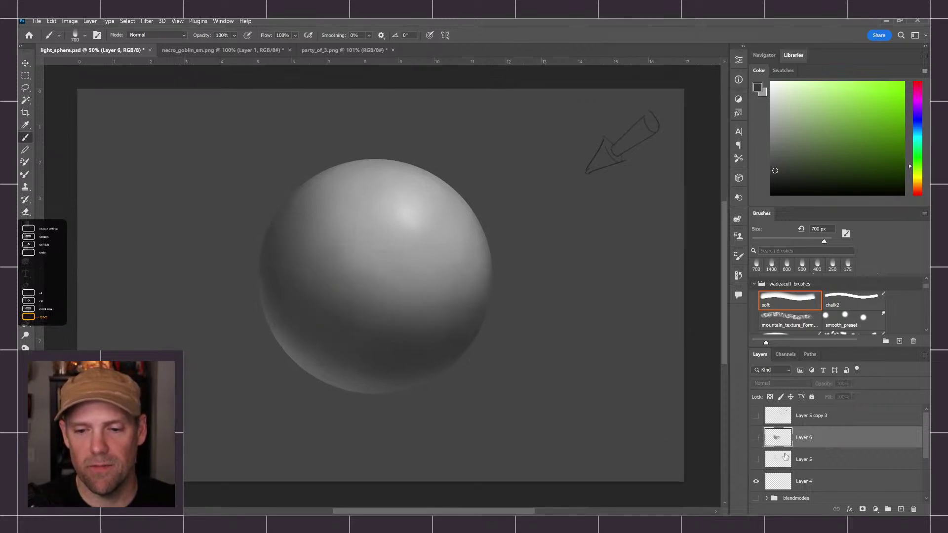
{"action": "scroll", "coordinate": [785, 458], "scroll_direction": "down", "scroll_amount": 1}
{"action": "scroll", "coordinate": [774, 488], "scroll_direction": "down", "scroll_amount": 2}
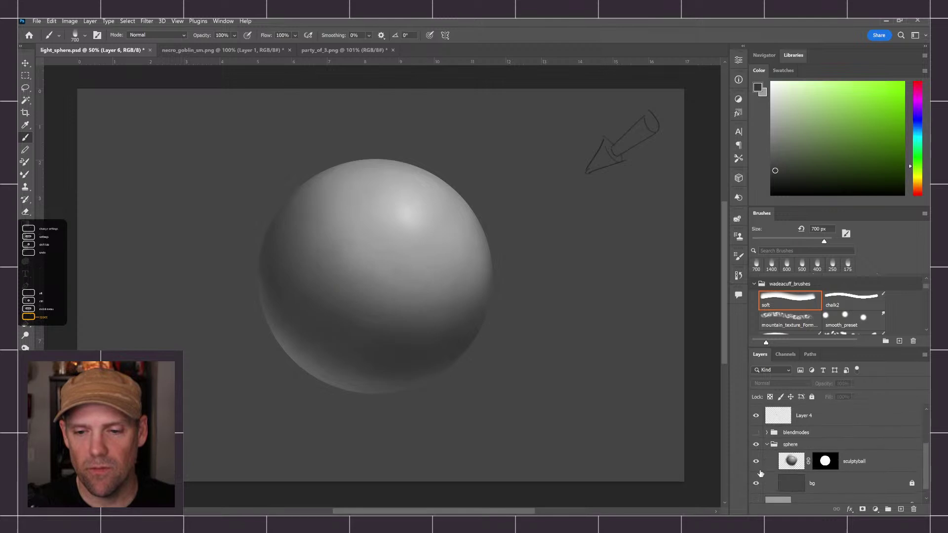
{"action": "left_click", "coordinate": [767, 444]}
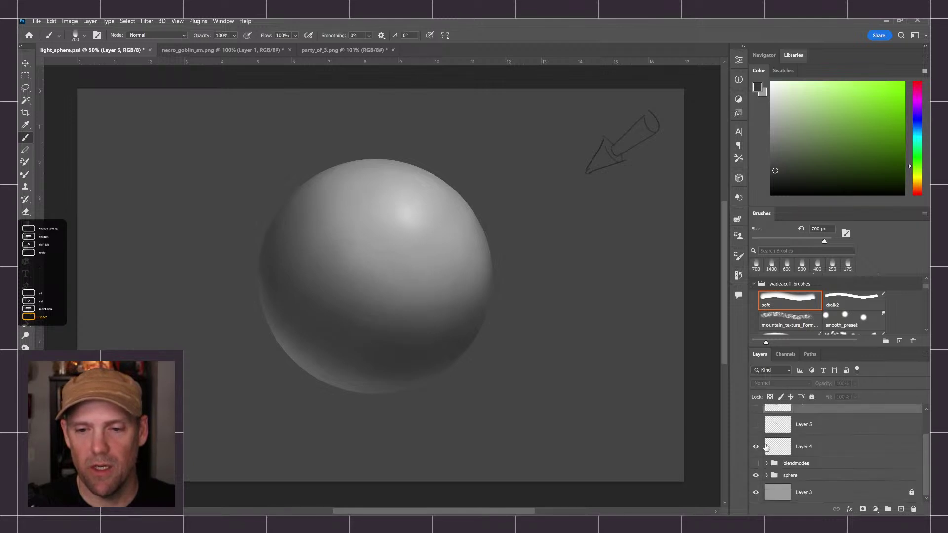
{"action": "left_click", "coordinate": [767, 476]}
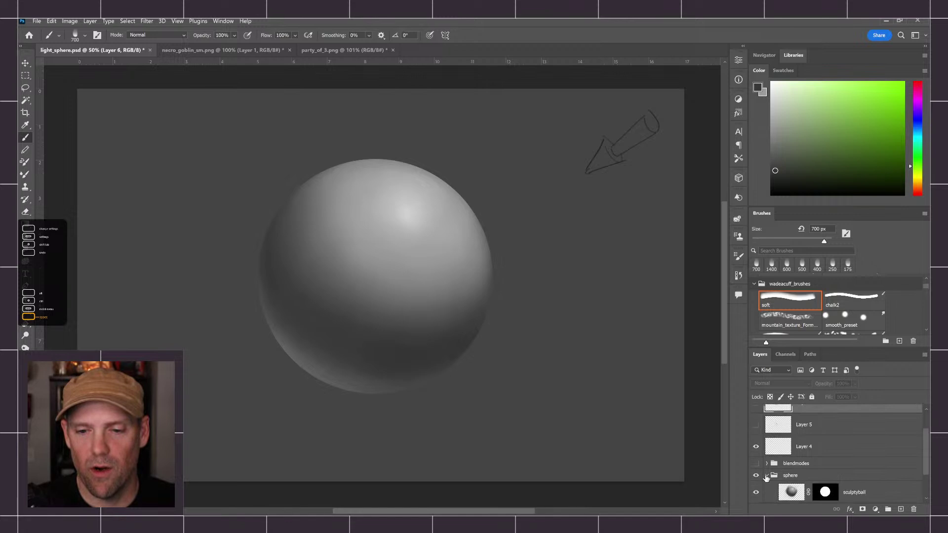
{"action": "left_click", "coordinate": [756, 492]}
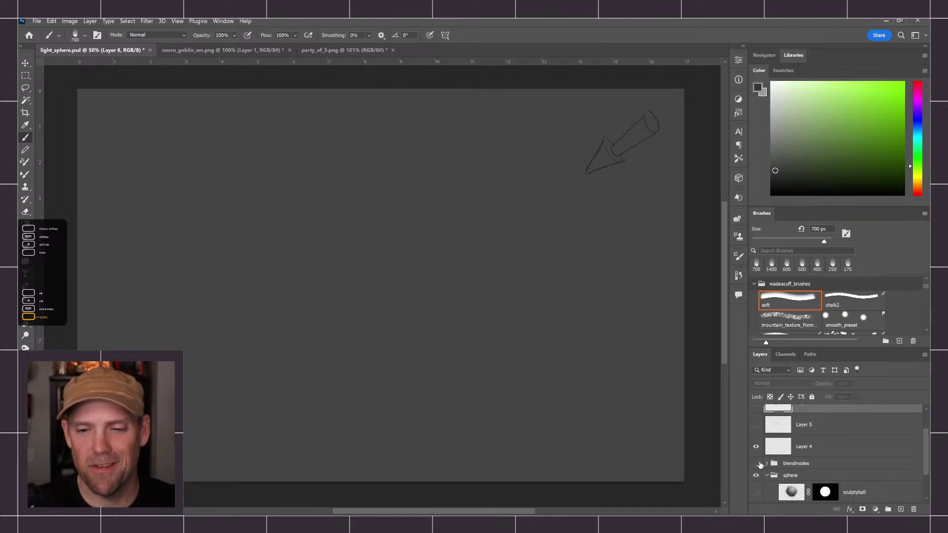
{"action": "left_click", "coordinate": [756, 463]}
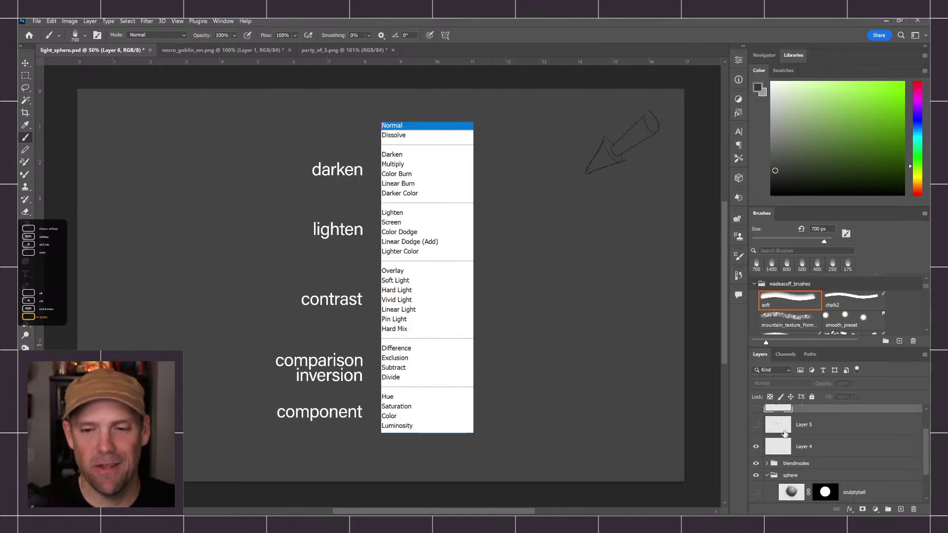
- Select Layer 4 and review its list of blending modes, keeping it on Normal
{"action": "scroll", "coordinate": [781, 429], "scroll_direction": "up", "scroll_amount": 1}
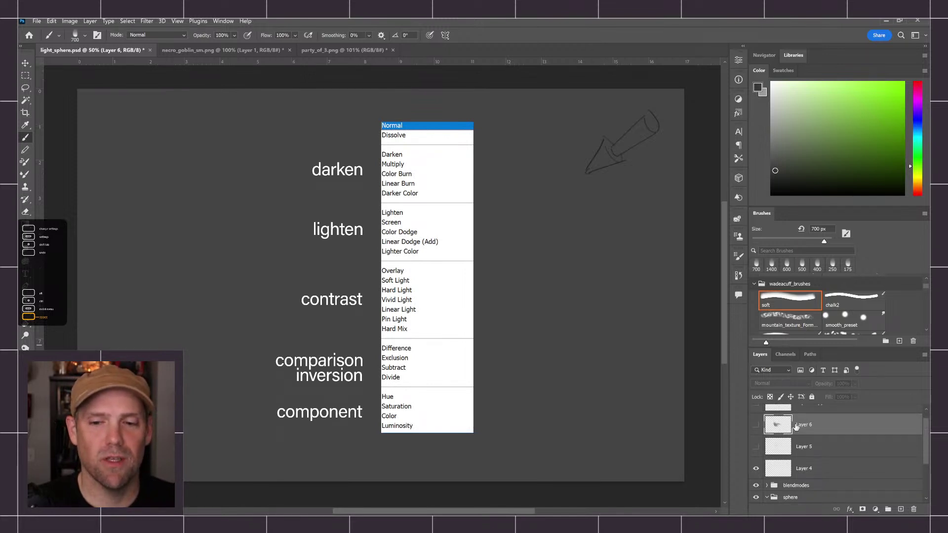
{"action": "left_click", "coordinate": [800, 473]}
{"action": "left_click", "coordinate": [804, 383]}
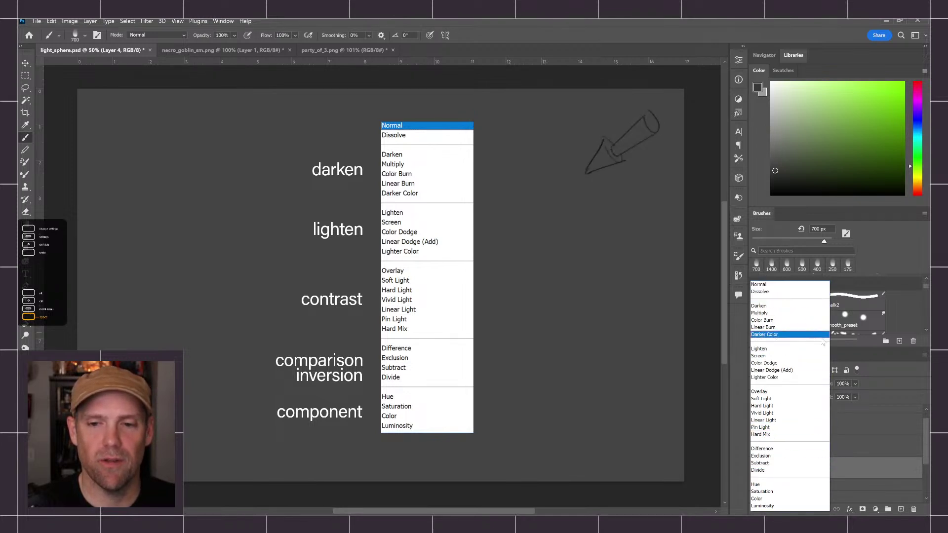
{"action": "left_click", "coordinate": [599, 259]}
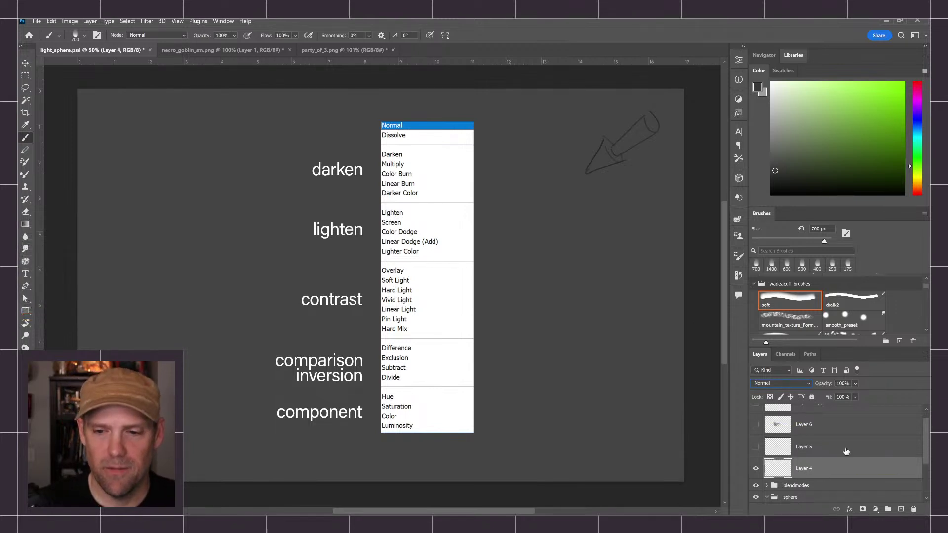
- Circle Multiply, Color Dodge and Overlay on the blend mode chart with the chalk2 brush at 25 px on Layer 4
{"action": "left_click", "coordinate": [853, 306]}
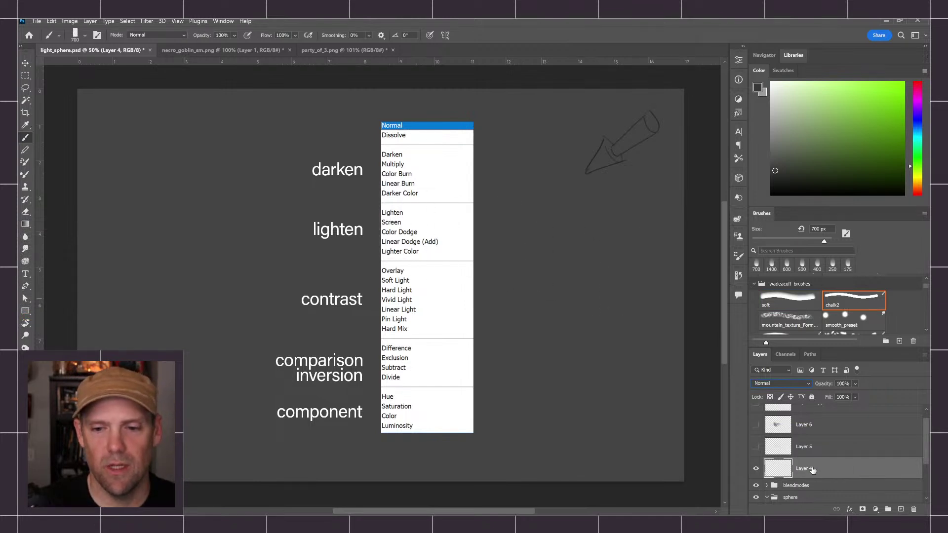
{"action": "key", "text": "bracketleft"}
{"action": "key", "text": "bracketleft"}
{"action": "key", "text": "bracketleft"}
{"action": "key", "text": "bracketleft"}
{"action": "key", "text": "bracketleft"}
{"action": "key", "text": "bracketleft"}
{"action": "key", "text": "bracketleft"}
{"action": "key", "text": "bracketleft"}
{"action": "key", "text": "bracketleft"}
{"action": "key", "text": "bracketleft"}
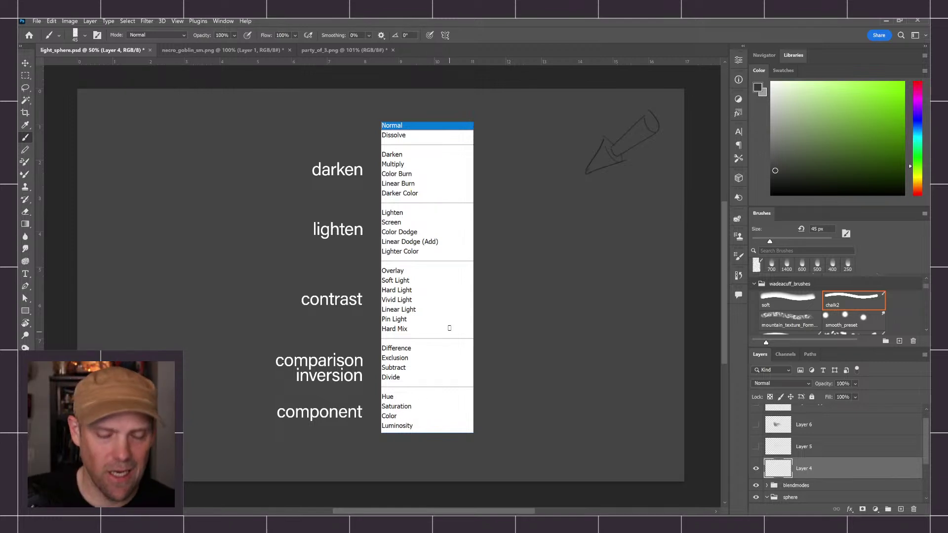
{"action": "key", "text": "bracketleft"}
{"action": "key", "text": "bracketleft"}
{"action": "mouse_move", "coordinate": [410, 154]}
{"action": "left_mouse_down"}
{"action": "mouse_move", "coordinate": [398, 173]}
{"action": "mouse_move", "coordinate": [416, 162]}
{"action": "left_mouse_up"}
{"action": "mouse_move", "coordinate": [416, 229]}
{"action": "left_mouse_down"}
{"action": "mouse_move", "coordinate": [368, 232]}
{"action": "mouse_move", "coordinate": [413, 272]}
{"action": "left_mouse_up"}
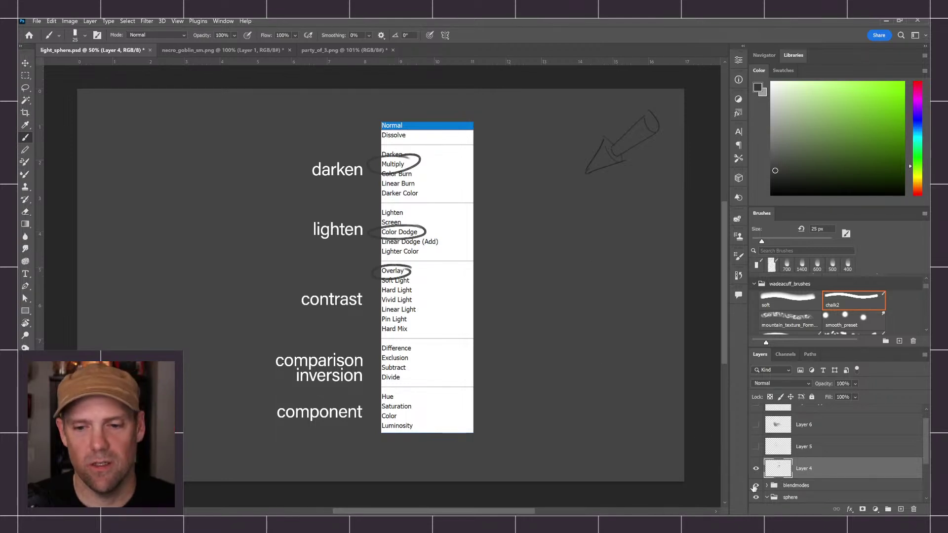
- Switch to party_of_3.png, add a new layer above the background and set its blending mode to Multiply
{"action": "left_click", "coordinate": [326, 51]}
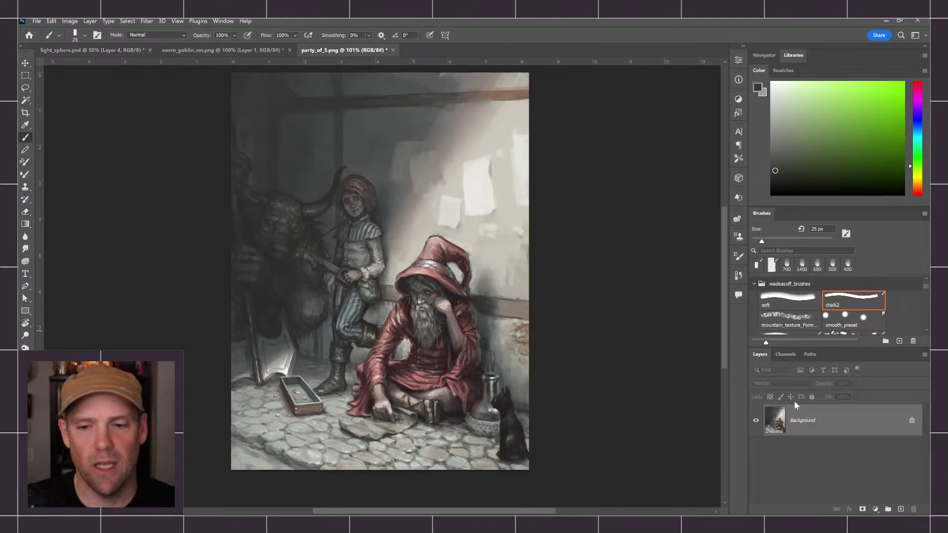
{"action": "left_click", "coordinate": [900, 509]}
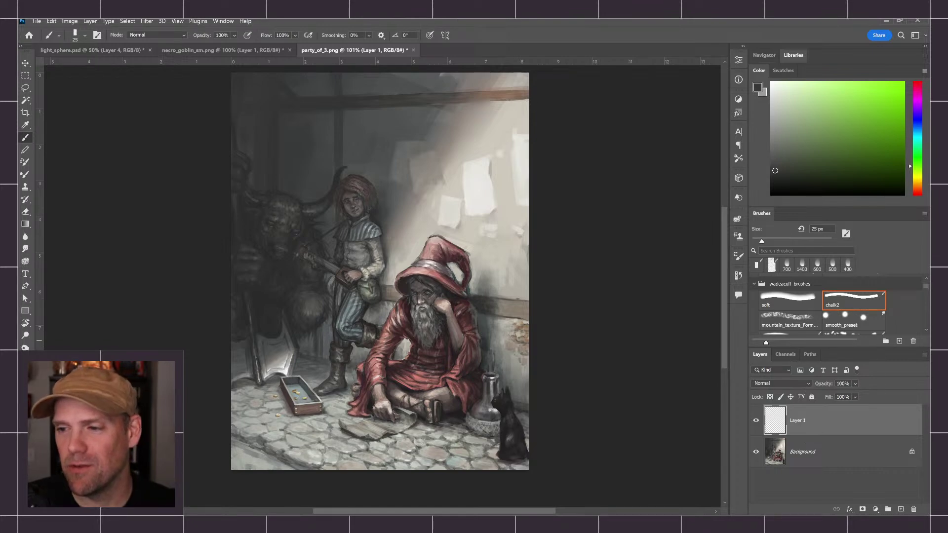
{"action": "key", "text": "space"}
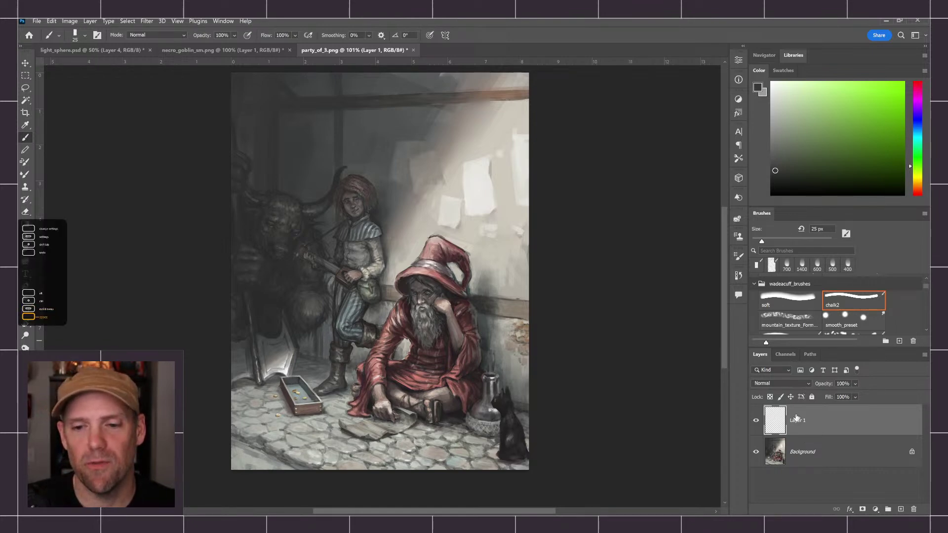
{"action": "left_click", "coordinate": [808, 383]}
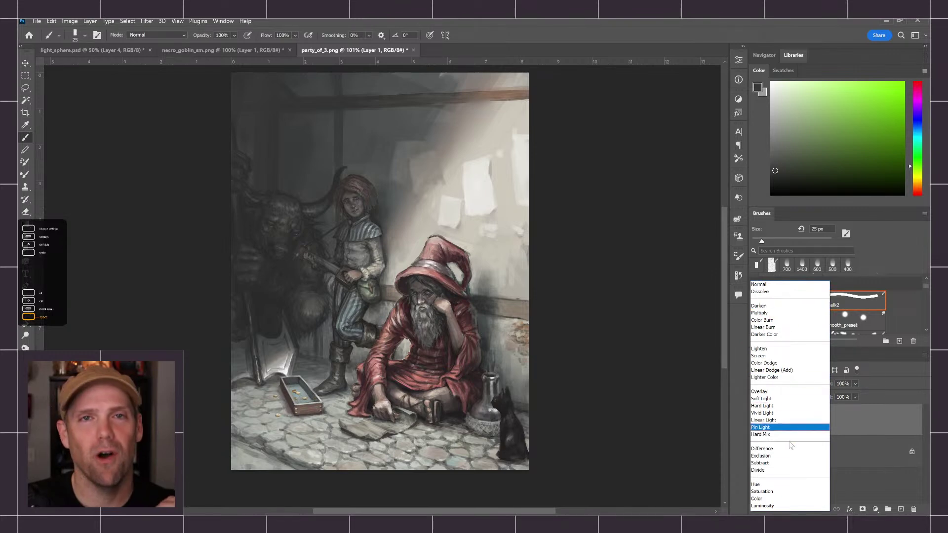
{"action": "left_click", "coordinate": [852, 451]}
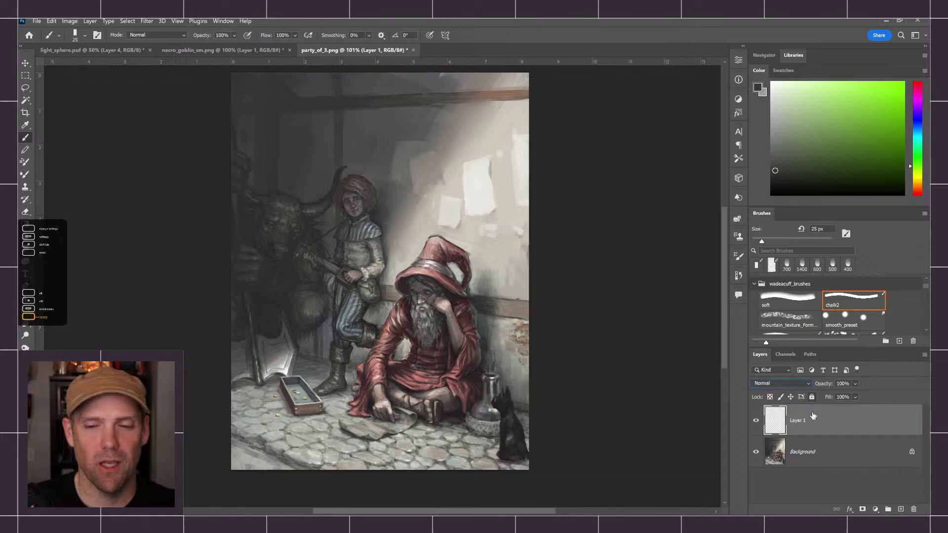
{"action": "left_click", "coordinate": [809, 384]}
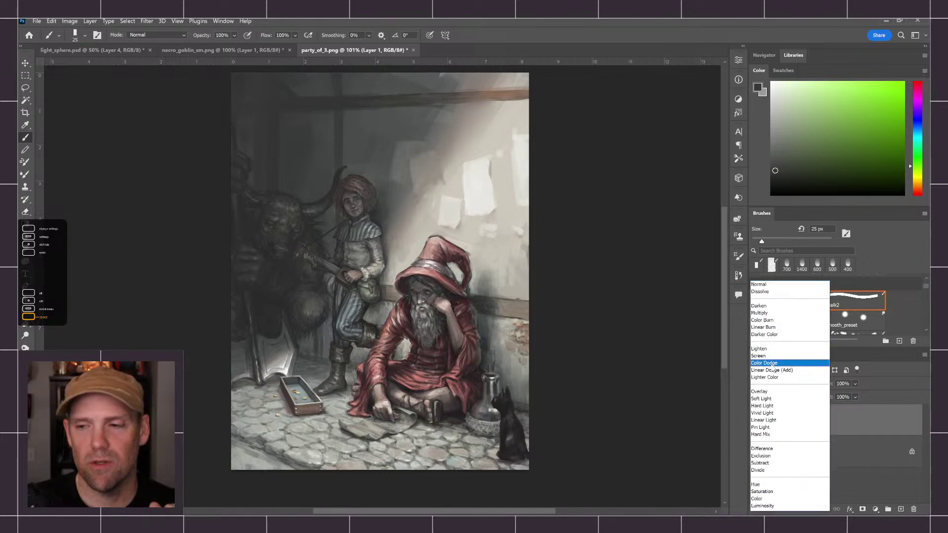
{"action": "left_click", "coordinate": [775, 313]}
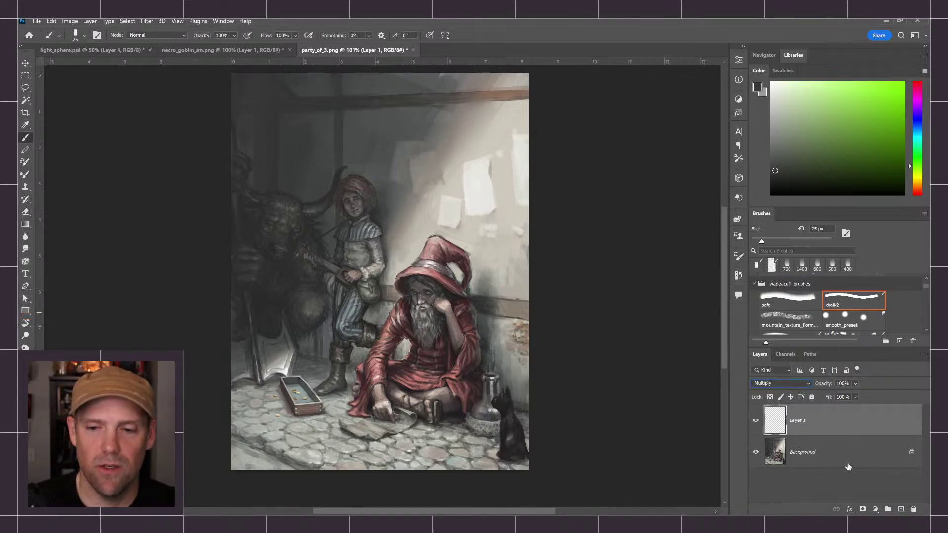
- Try a shadow beside the standing boy at 45 px, using a wall tone sampled near him and shifted to a more saturated blue
{"action": "left_click", "coordinate": [385, 213], "text": "alt"}
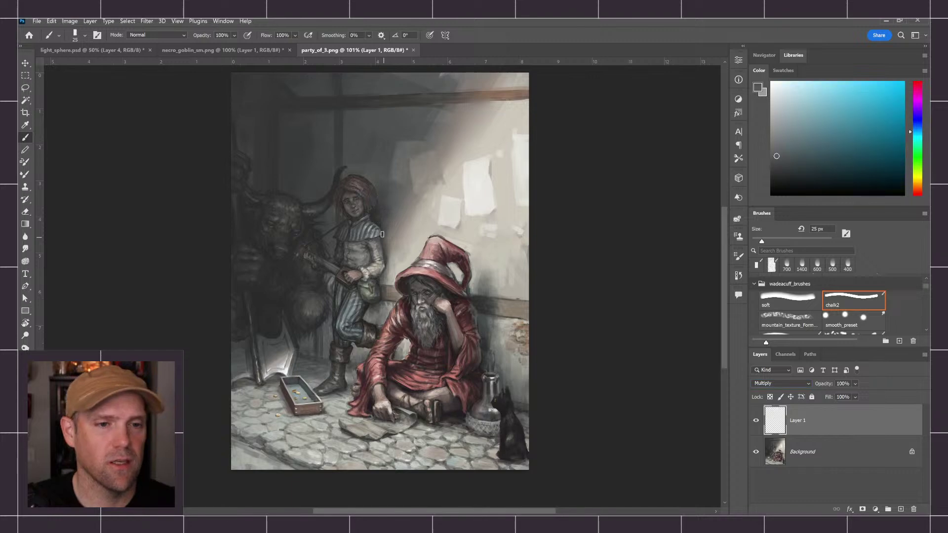
{"action": "left_click_drag", "start_coordinate": [772, 159], "coordinate": [812, 159]}
{"action": "key", "text": "bracketright"}
{"action": "key", "text": "bracketright"}
{"action": "left_click_drag", "start_coordinate": [388, 235], "coordinate": [389, 274]}
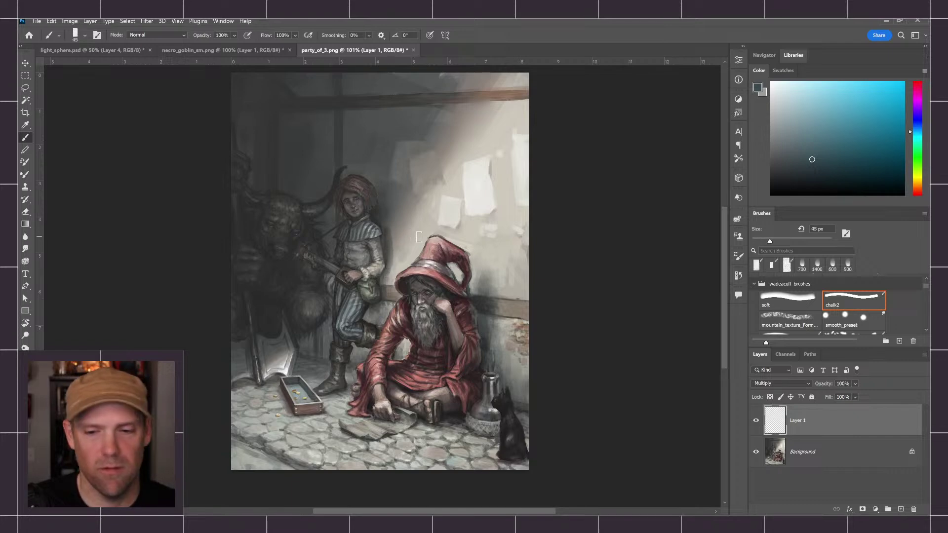
- On a new layer, draw a small near-black arrow pointing right on the dark wall with the chalk2 brush at 7 px
{"action": "key", "text": "d"}
{"action": "key", "text": "bracketleft"}
{"action": "key", "text": "bracketleft"}
{"action": "key", "text": "bracketleft"}
{"action": "key", "text": "bracketleft"}
{"action": "left_click", "coordinate": [900, 509]}
{"action": "key", "text": "bracketleft"}
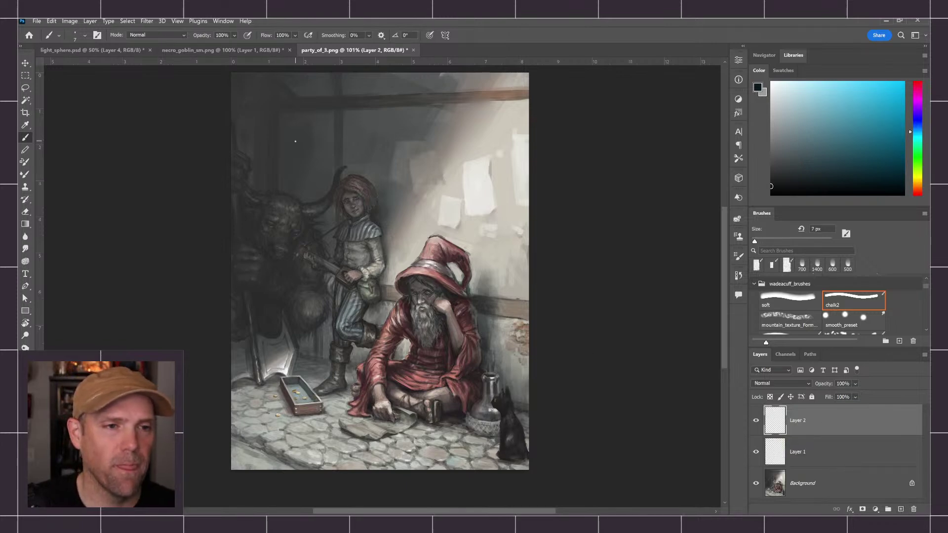
{"action": "mouse_move", "coordinate": [299, 139]}
{"action": "left_mouse_down"}
{"action": "mouse_move", "coordinate": [297, 150]}
{"action": "mouse_move", "coordinate": [299, 137]}
{"action": "left_mouse_up"}
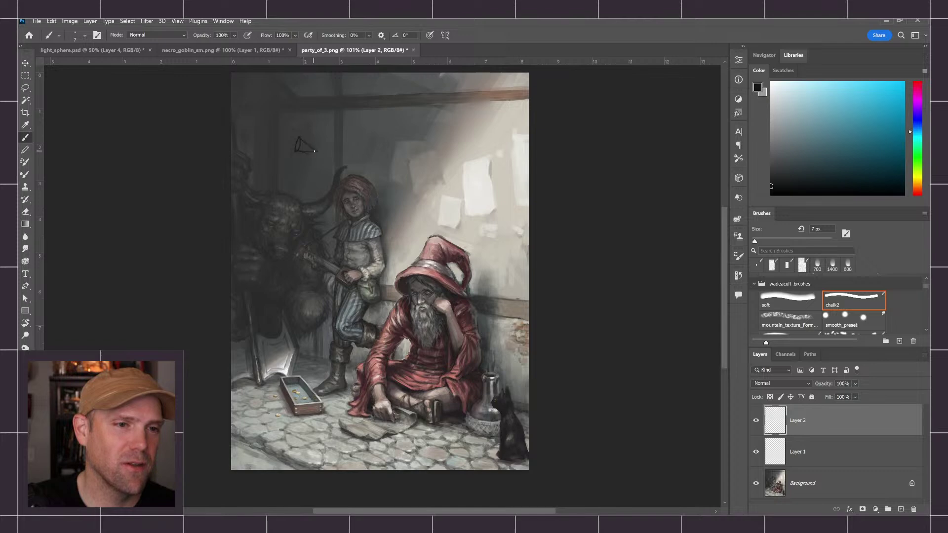
{"action": "left_click_drag", "start_coordinate": [303, 154], "coordinate": [294, 144]}
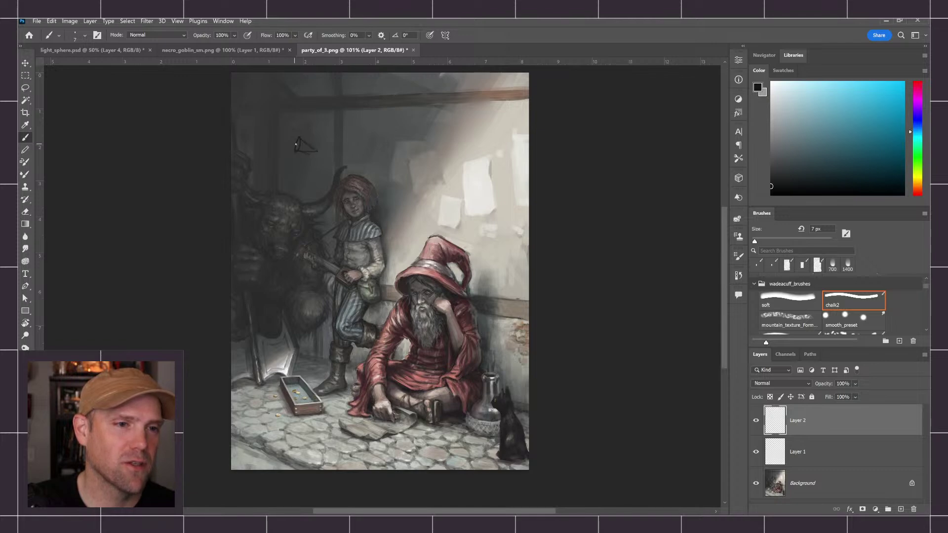
{"action": "key", "text": "ctrl+z"}
{"action": "left_click_drag", "start_coordinate": [296, 141], "coordinate": [277, 133]}
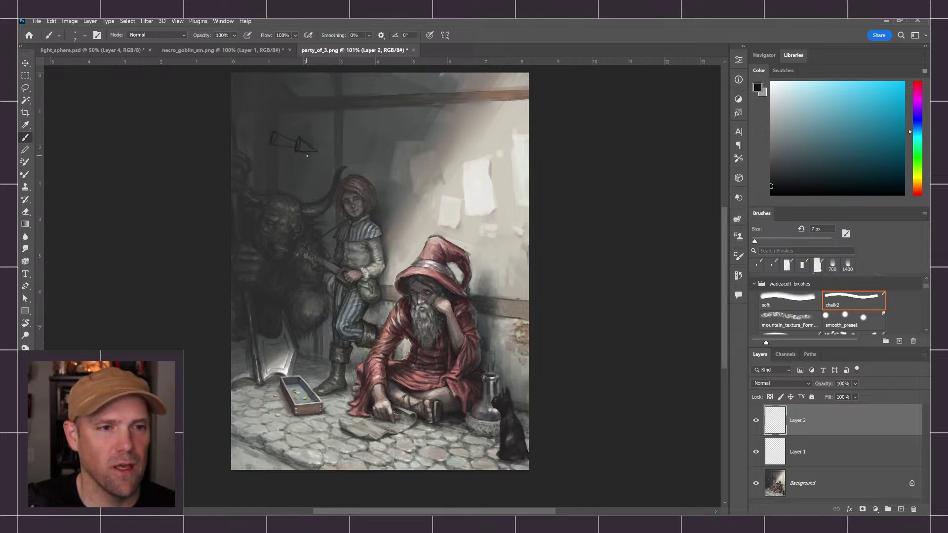
- Select the Multiply layer, Layer 1, and choose a dark, muted cyan as the painting colour
{"action": "key", "text": "alt+bracketleft"}
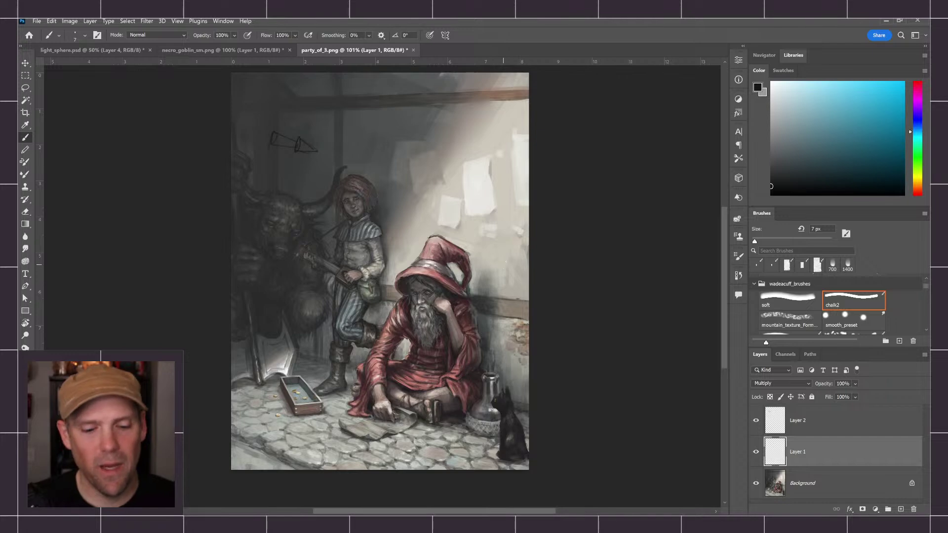
{"action": "left_click", "coordinate": [793, 173]}
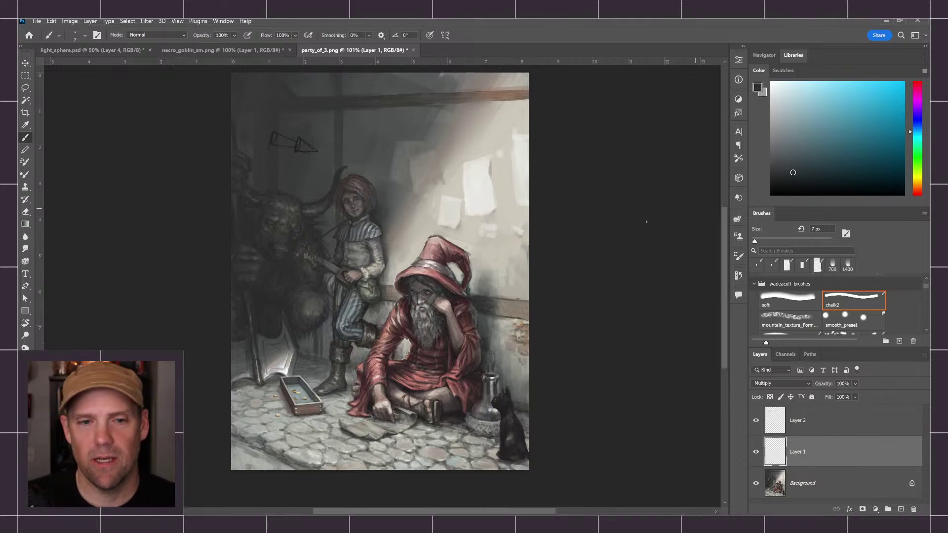
{"action": "left_click", "coordinate": [917, 137]}
{"action": "left_click", "coordinate": [795, 167]}
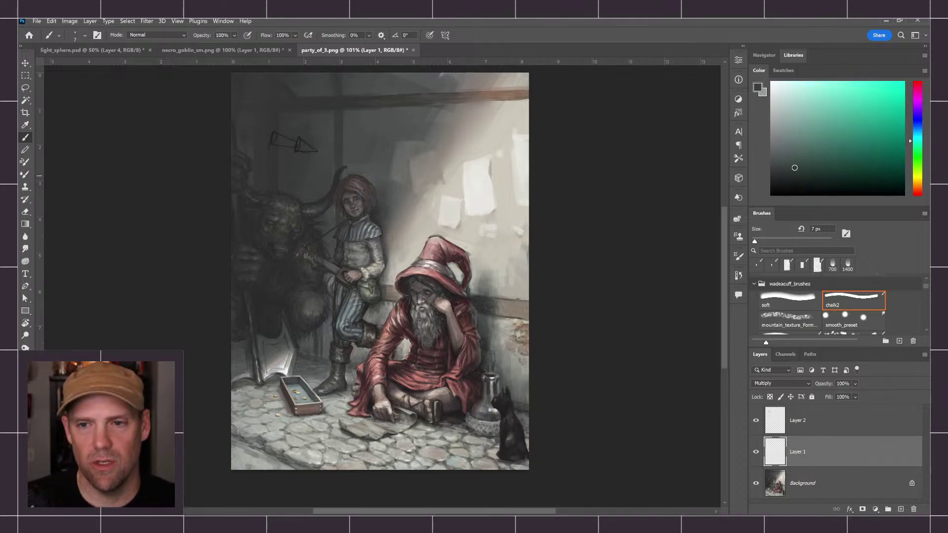
{"action": "left_click", "coordinate": [917, 134]}
{"action": "left_click", "coordinate": [801, 167]}
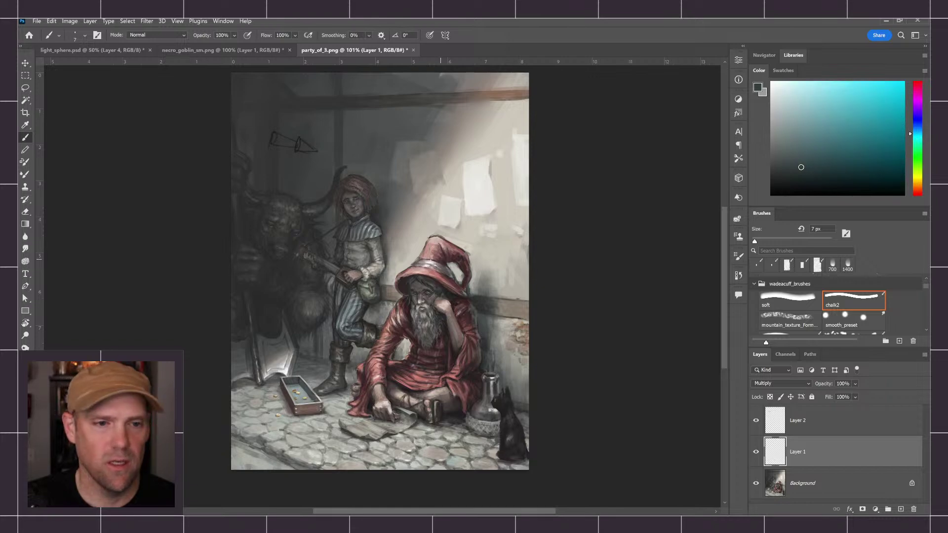
- Paint a shadow on the wall along the standing boy's side at 60 px on the Multiply layer
{"action": "key", "text": "bracketright"}
{"action": "key", "text": "bracketright"}
{"action": "key", "text": "bracketright"}
{"action": "key", "text": "bracketright"}
{"action": "key", "text": "bracketright"}
{"action": "key", "text": "bracketright"}
{"action": "key", "text": "bracketright"}
{"action": "key", "text": "bracketright"}
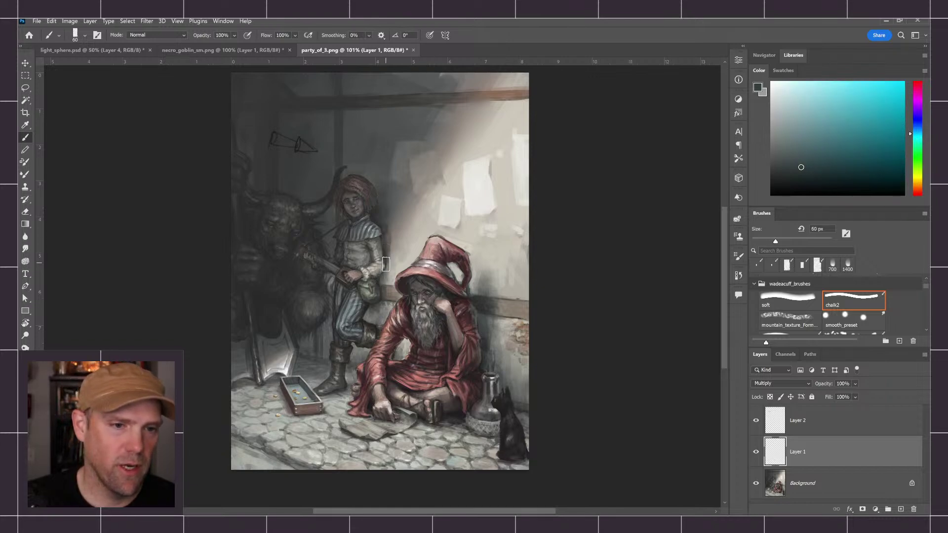
{"action": "left_click_drag", "start_coordinate": [386, 248], "coordinate": [380, 330]}
- At 45 px, paint the seated wizard's cast shadow on the wall and shade the ground below him, the cat's surroundings and his sleeve
{"action": "key", "text": "bracketleft"}
{"action": "key", "text": "bracketleft"}
{"action": "key", "text": "bracketleft"}
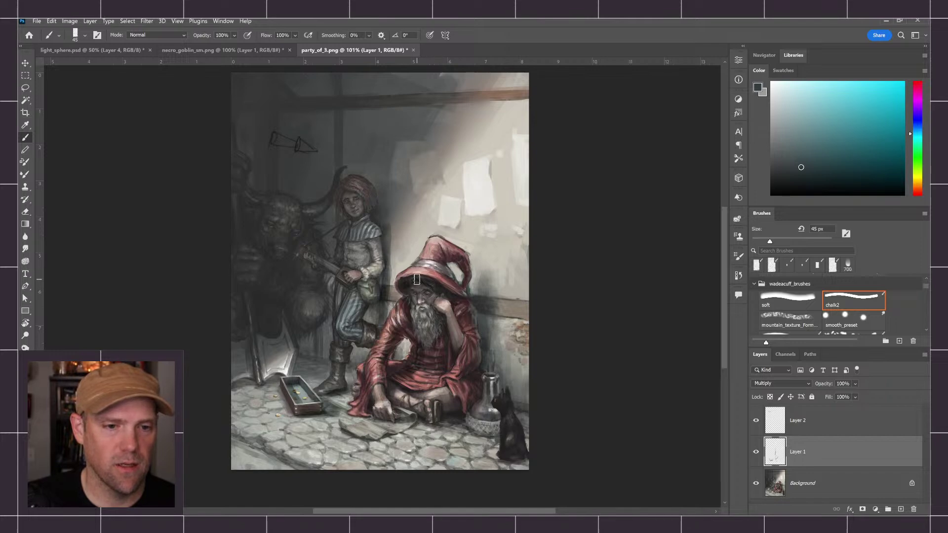
{"action": "mouse_move", "coordinate": [493, 274]}
{"action": "left_mouse_down"}
{"action": "mouse_move", "coordinate": [478, 309]}
{"action": "mouse_move", "coordinate": [488, 269]}
{"action": "mouse_move", "coordinate": [491, 336]}
{"action": "mouse_move", "coordinate": [483, 304]}
{"action": "mouse_move", "coordinate": [506, 328]}
{"action": "mouse_move", "coordinate": [495, 359]}
{"action": "mouse_move", "coordinate": [483, 324]}
{"action": "mouse_move", "coordinate": [498, 330]}
{"action": "mouse_move", "coordinate": [494, 358]}
{"action": "left_mouse_up"}
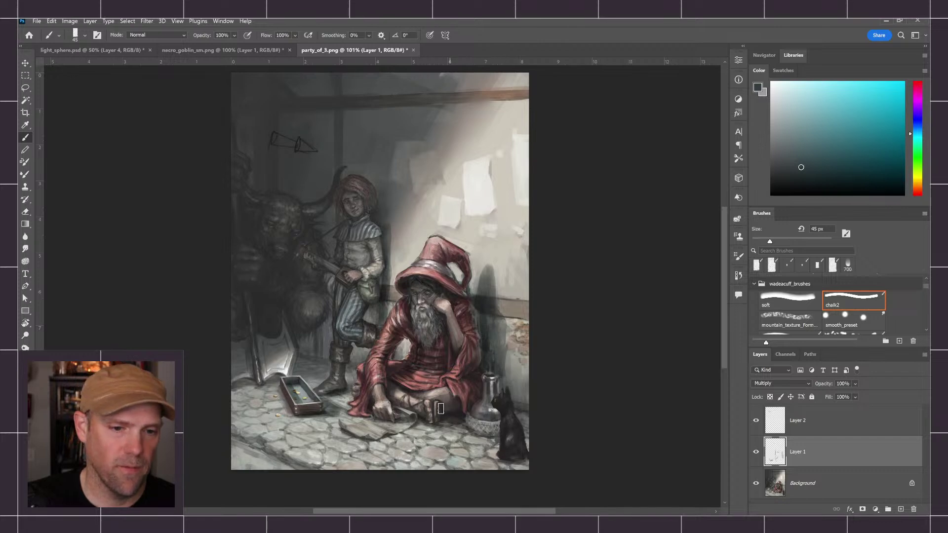
{"action": "left_click_drag", "start_coordinate": [440, 425], "coordinate": [410, 424]}
{"action": "mouse_move", "coordinate": [522, 405]}
{"action": "left_mouse_down"}
{"action": "mouse_move", "coordinate": [509, 382]}
{"action": "mouse_move", "coordinate": [523, 410]}
{"action": "mouse_move", "coordinate": [511, 390]}
{"action": "mouse_move", "coordinate": [519, 383]}
{"action": "mouse_move", "coordinate": [519, 411]}
{"action": "left_mouse_up"}
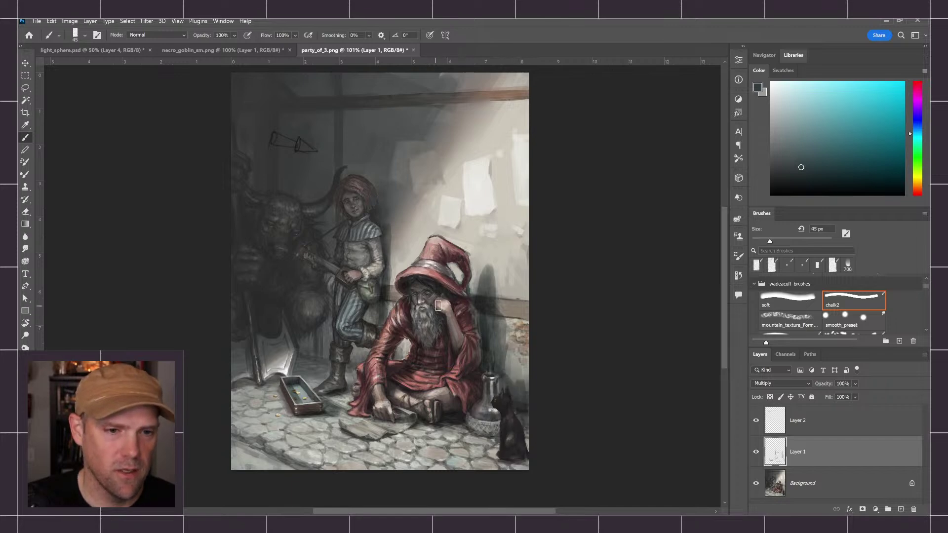
{"action": "mouse_move", "coordinate": [452, 314]}
{"action": "left_mouse_down"}
{"action": "mouse_move", "coordinate": [469, 335]}
{"action": "mouse_move", "coordinate": [466, 366]}
{"action": "left_mouse_up"}
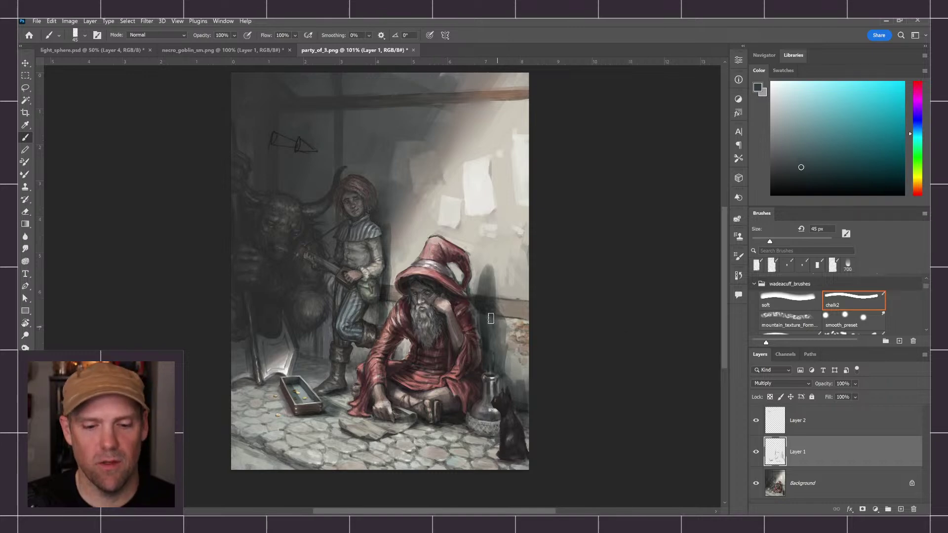
- Outline the shadowed outer edge of the wizard's sleeve with the Lasso tool, clear the selection and return to the brush
{"action": "key", "text": "l"}
{"action": "mouse_move", "coordinate": [462, 300]}
{"action": "left_mouse_down"}
{"action": "mouse_move", "coordinate": [472, 334]}
{"action": "mouse_move", "coordinate": [455, 369]}
{"action": "mouse_move", "coordinate": [478, 356]}
{"action": "mouse_move", "coordinate": [466, 304]}
{"action": "left_mouse_up"}
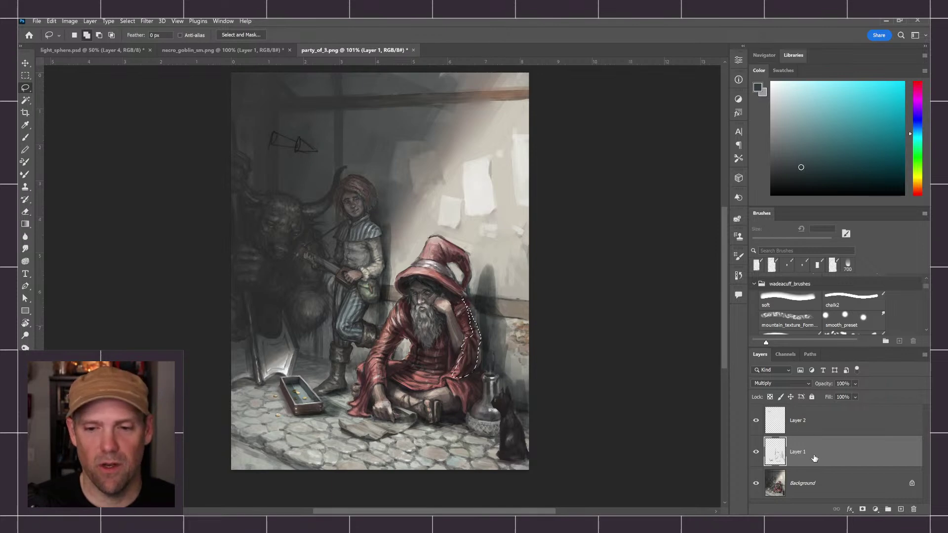
{"action": "key", "text": "ctrl+d"}
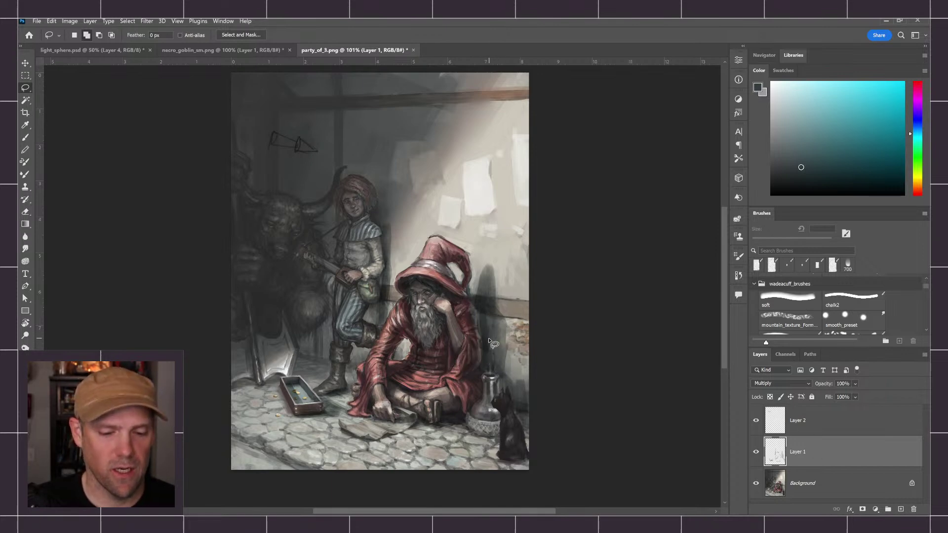
{"action": "key", "text": "b"}
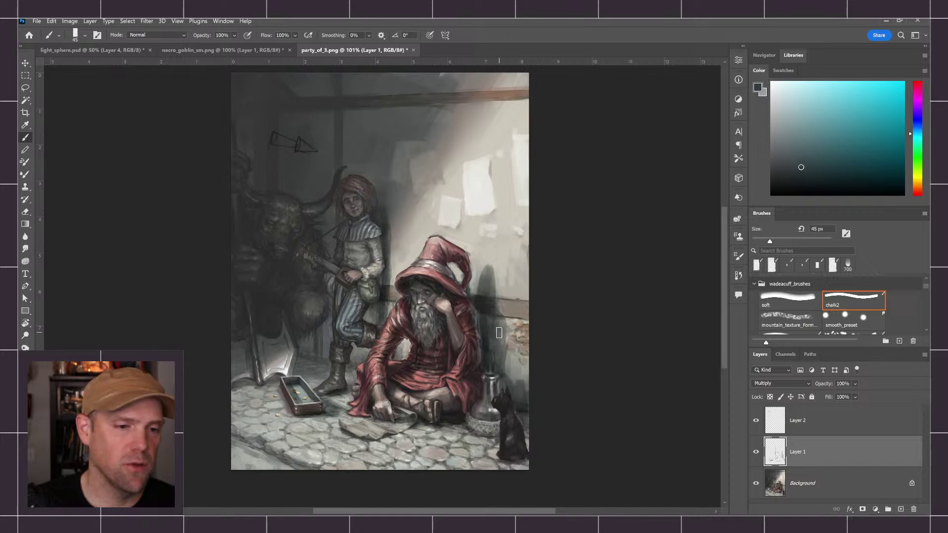
- Compare the wizard's shadows up close with Layer 1 in Normal mode, and return the layer to Multiply
{"action": "left_click", "coordinate": [800, 384]}
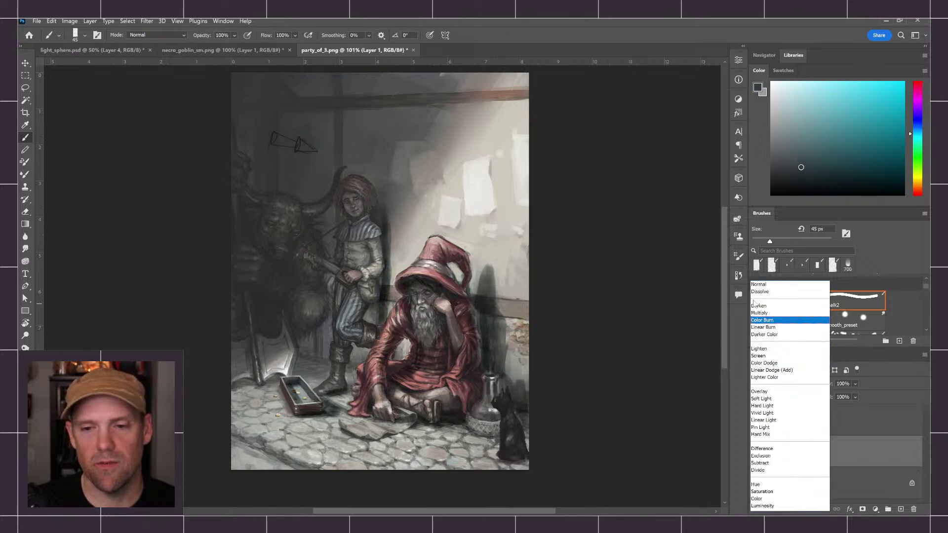
{"action": "left_click", "coordinate": [770, 282]}
{"action": "key", "text": "z"}
{"action": "left_click_drag", "start_coordinate": [492, 321], "coordinate": [523, 317]}
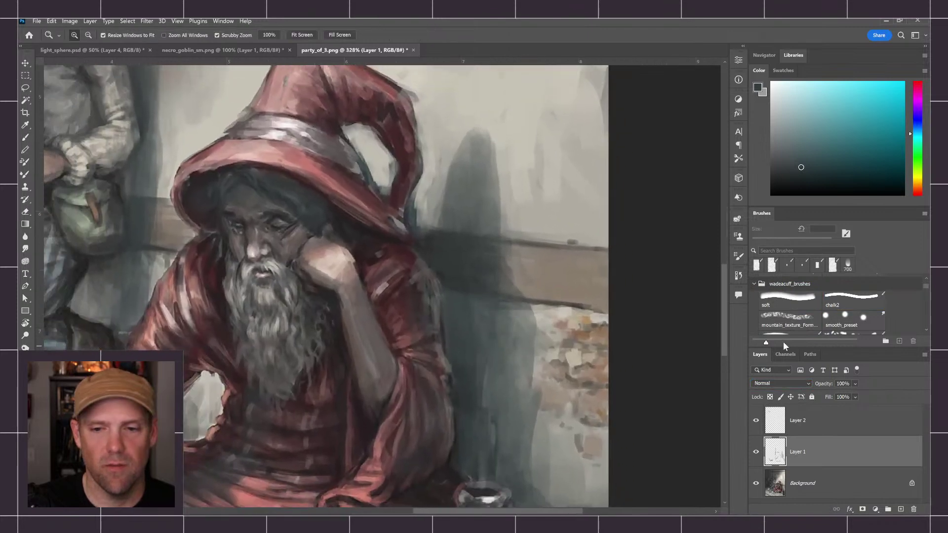
{"action": "left_click", "coordinate": [799, 384]}
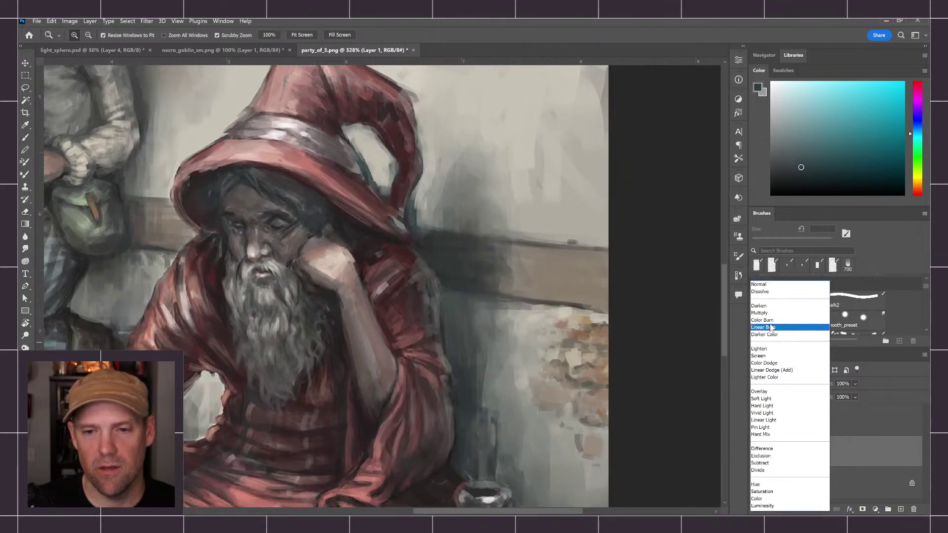
{"action": "left_click", "coordinate": [777, 318]}
{"action": "left_click", "coordinate": [499, 299], "text": "alt"}
{"action": "left_click", "coordinate": [502, 300], "text": "alt"}
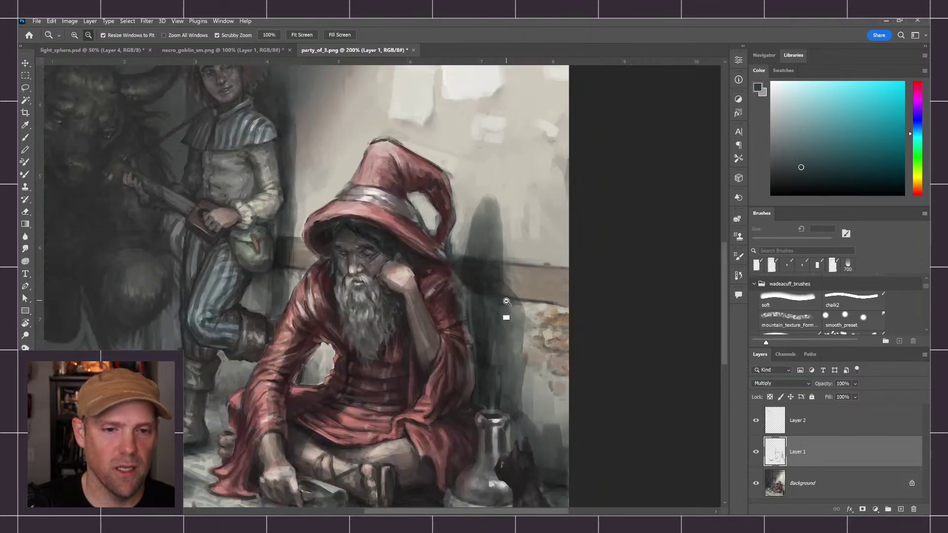
{"action": "left_click", "coordinate": [508, 302], "text": "alt"}
{"action": "key", "text": "b"}
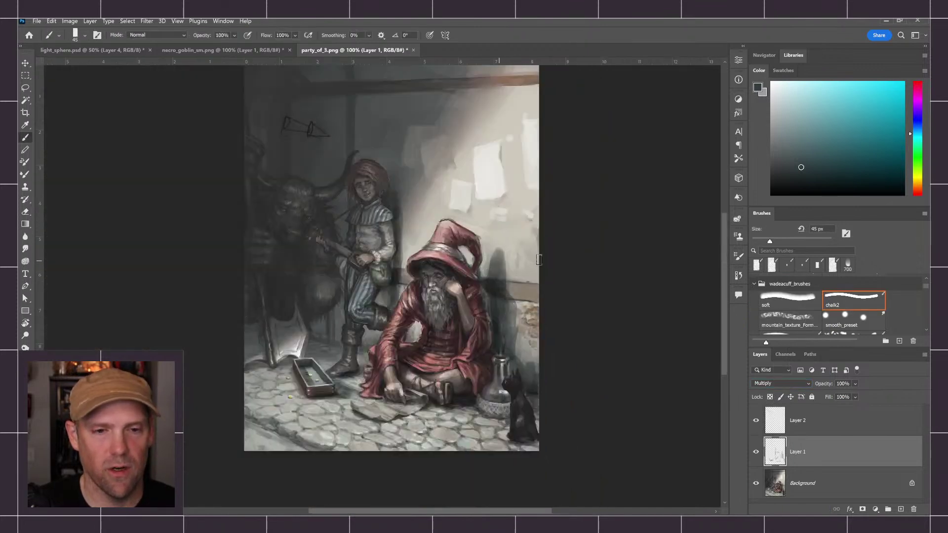
- Try painting a light cyan over the brightly lit wall and its papers at 175 px on the Multiply layer
{"action": "left_click_drag", "start_coordinate": [819, 95], "coordinate": [822, 92]}
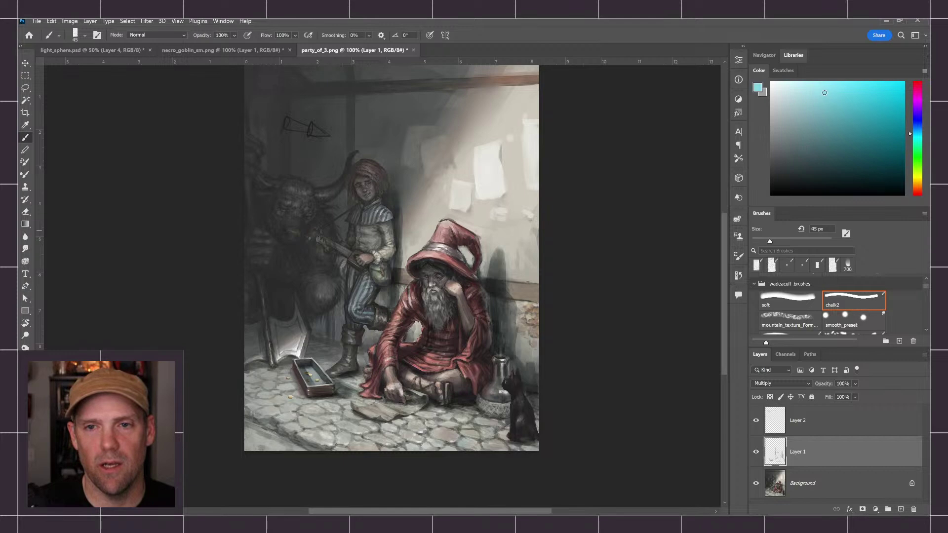
{"action": "key", "text": "bracketright"}
{"action": "key", "text": "bracketright"}
{"action": "key", "text": "bracketright"}
{"action": "key", "text": "bracketright"}
{"action": "key", "text": "bracketright"}
{"action": "key", "text": "bracketright"}
{"action": "key", "text": "bracketright"}
{"action": "key", "text": "bracketright"}
{"action": "mouse_move", "coordinate": [476, 193]}
{"action": "left_mouse_down"}
{"action": "mouse_move", "coordinate": [459, 206]}
{"action": "mouse_move", "coordinate": [483, 198]}
{"action": "mouse_move", "coordinate": [493, 168]}
{"action": "mouse_move", "coordinate": [496, 196]}
{"action": "left_mouse_up"}
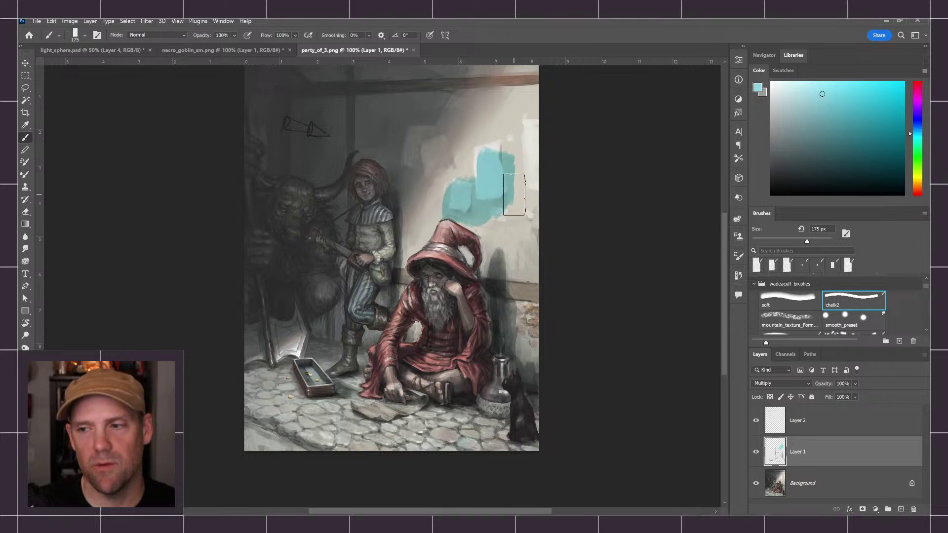
{"action": "mouse_move", "coordinate": [513, 160]}
{"action": "left_mouse_down"}
{"action": "mouse_move", "coordinate": [489, 165]}
{"action": "mouse_move", "coordinate": [517, 114]}
{"action": "mouse_move", "coordinate": [496, 159]}
{"action": "left_mouse_up"}
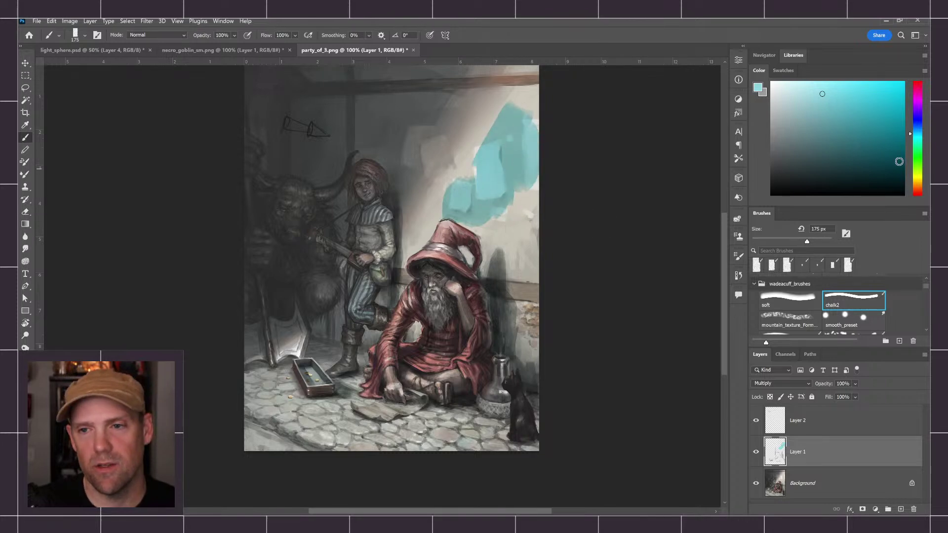
- Undo the light cyan strokes on the lit wall
{"action": "key", "text": "ctrl+z"}
{"action": "key", "text": "ctrl+z"}
{"action": "key", "text": "ctrl+z"}
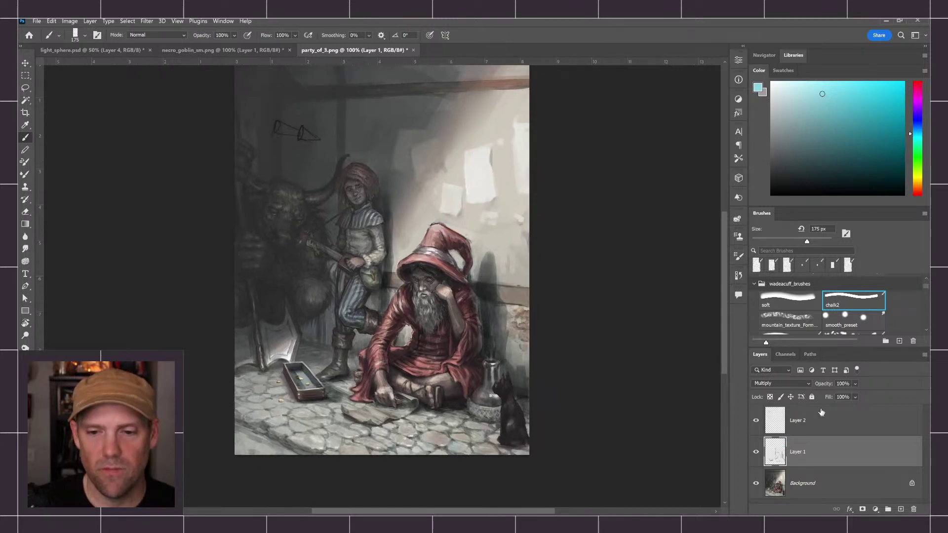
- Rename the Multiply layer, Layer 1, as shadows
{"action": "double_click", "coordinate": [798, 457]}
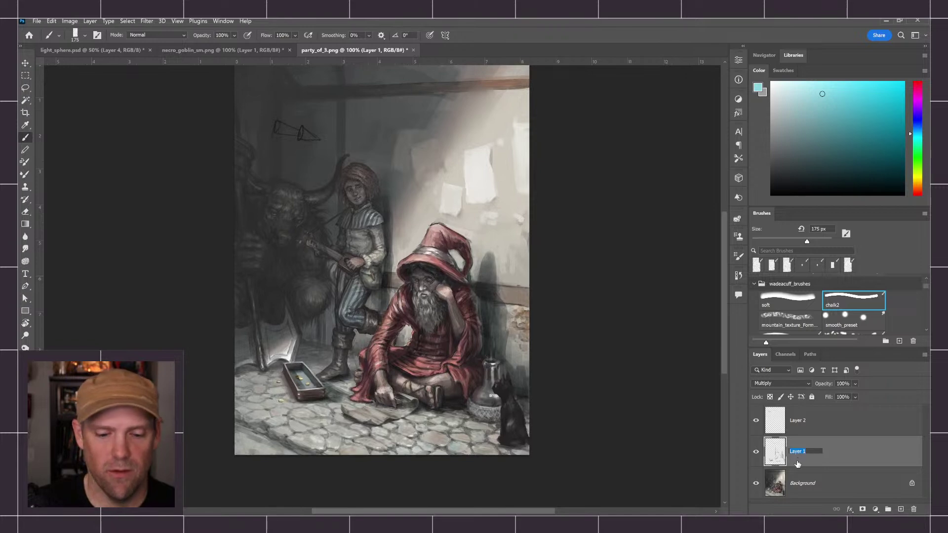
{"action": "type", "text": "shadows"}
{"action": "key", "text": "Return"}
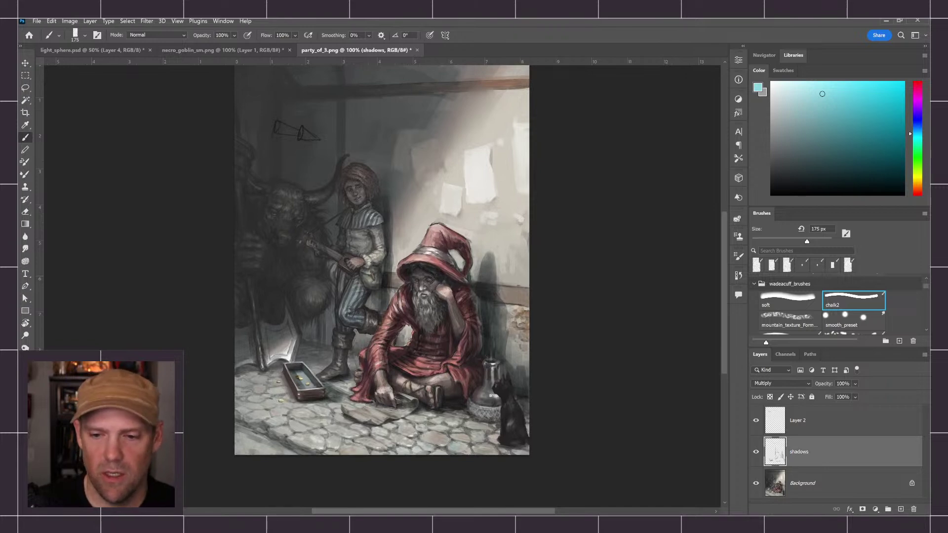
- Add a layer named light above the shadows layer and set its blending mode to Overlay
{"action": "left_click", "coordinate": [901, 509]}
{"action": "double_click", "coordinate": [798, 451]}
{"action": "key", "text": "BackSpace"}
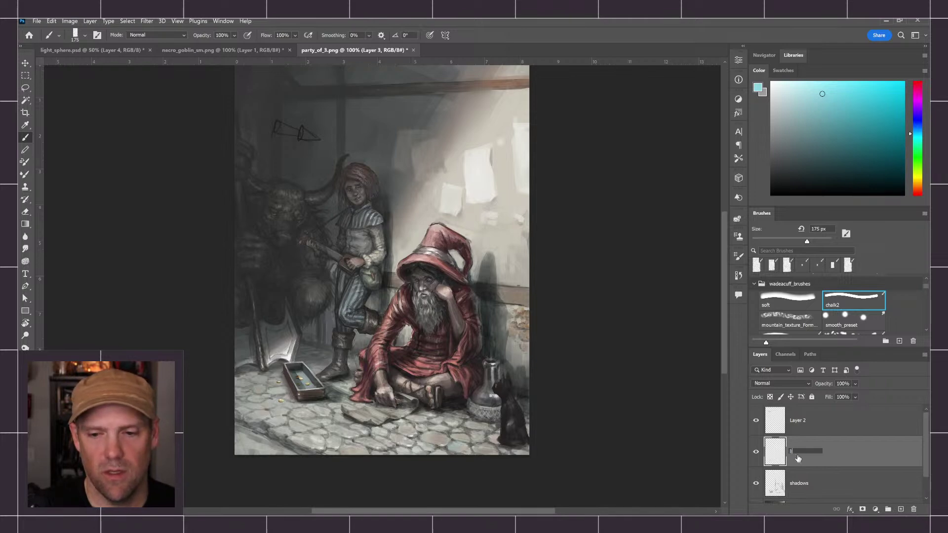
{"action": "key", "text": "Return"}
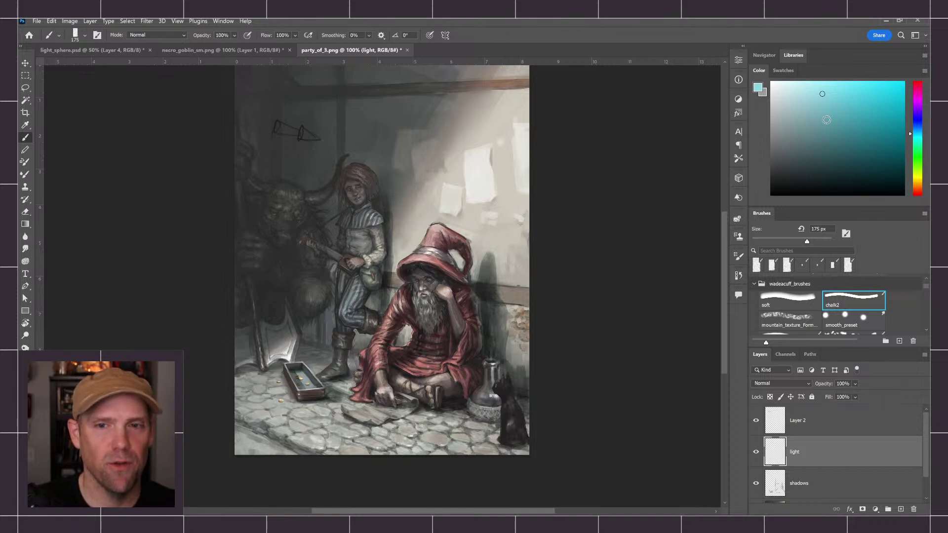
{"action": "left_click", "coordinate": [802, 384]}
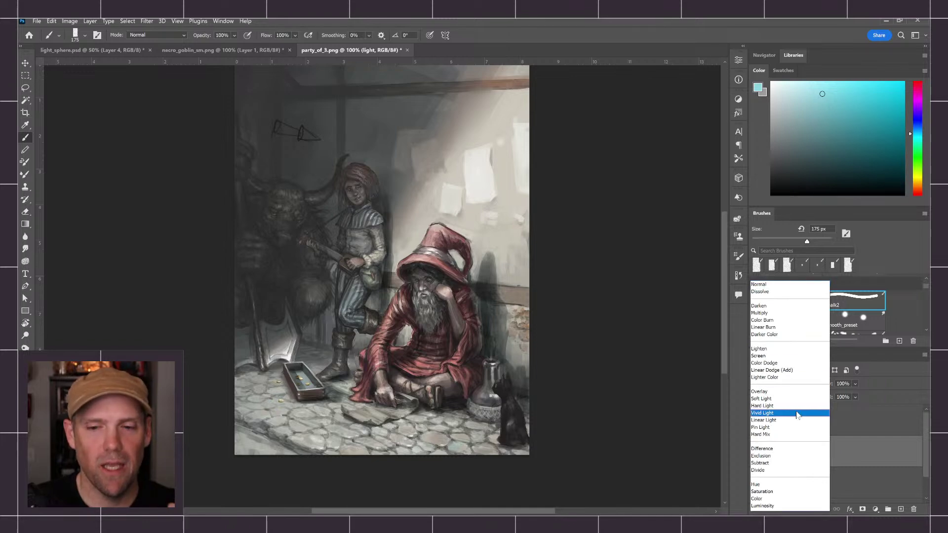
{"action": "left_click", "coordinate": [793, 392]}
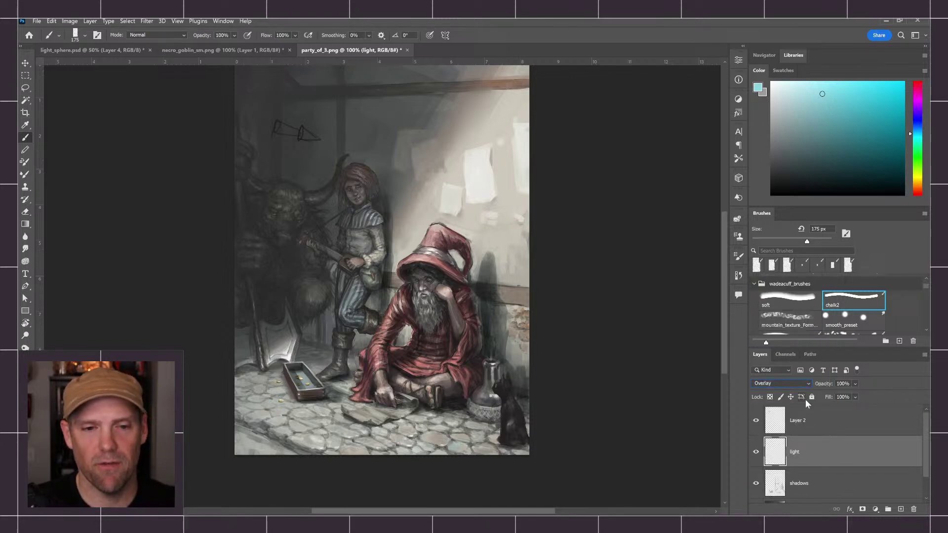
- Choose a light, moderately saturated orange as the painting colour
{"action": "left_click", "coordinate": [917, 176]}
{"action": "left_click", "coordinate": [868, 121]}
{"action": "left_click", "coordinate": [918, 185]}
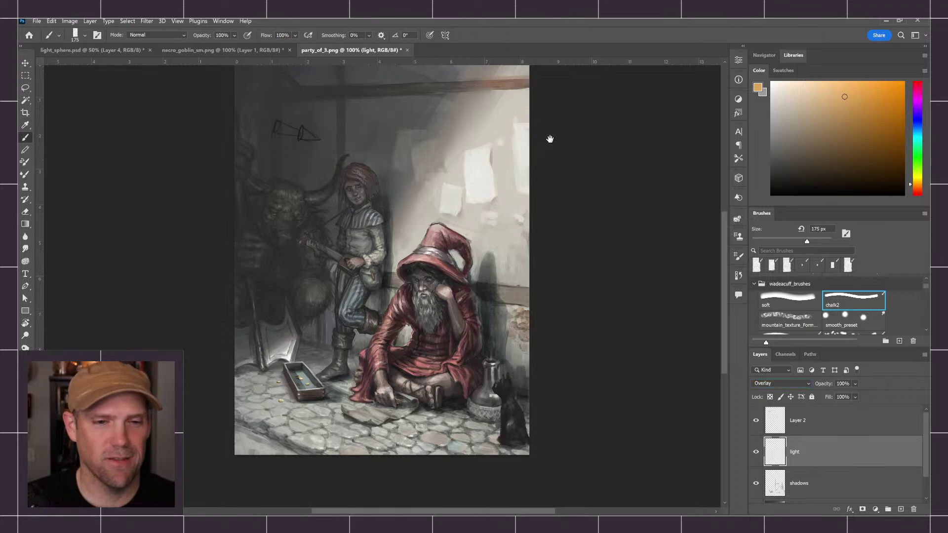
- Paint warm orange light over the beam of light on the wall and the wizard's hat, starting at 700 px and continuing with smaller brushes
{"action": "scroll", "coordinate": [551, 139], "scroll_direction": "up", "scroll_amount": 2}
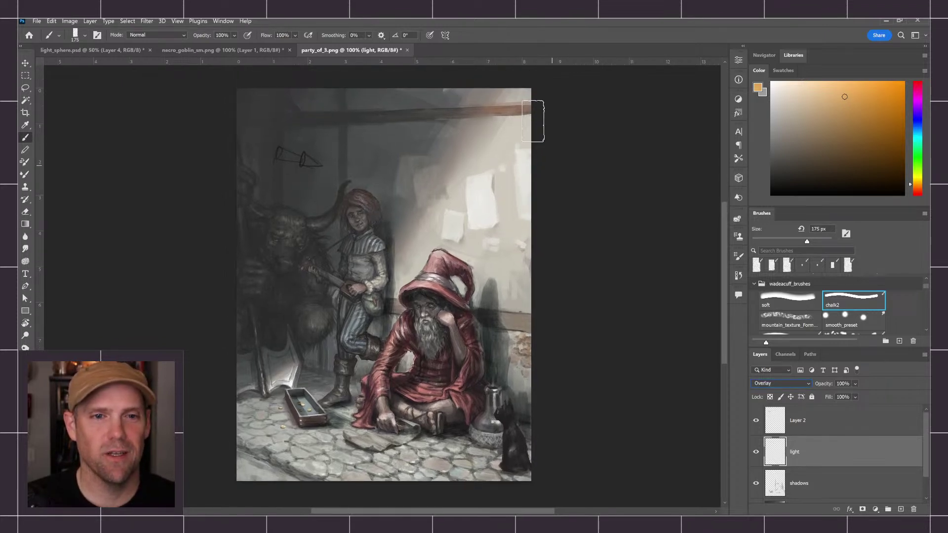
{"action": "key", "text": "bracketright"}
{"action": "key", "text": "bracketright"}
{"action": "key", "text": "bracketright"}
{"action": "key", "text": "bracketright"}
{"action": "key", "text": "bracketright"}
{"action": "key", "text": "bracketright"}
{"action": "key", "text": "bracketright"}
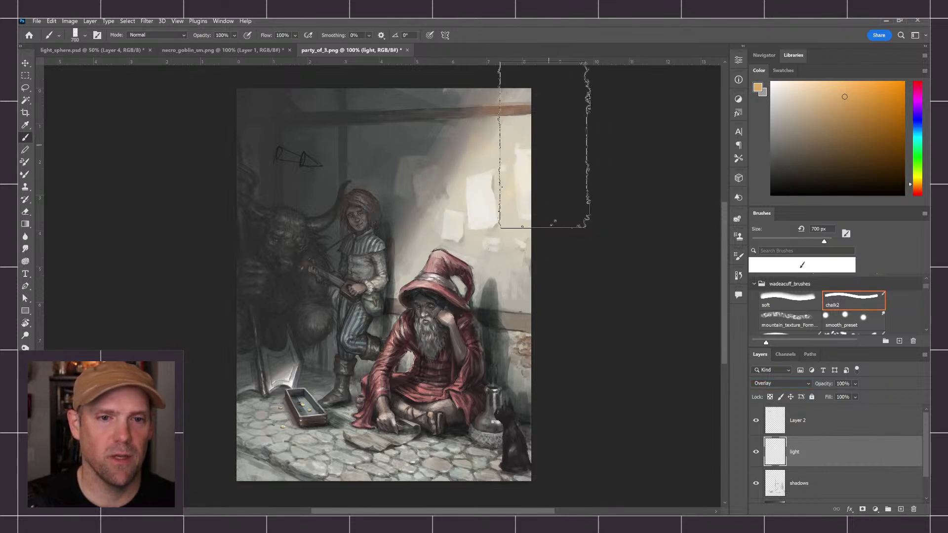
{"action": "key", "text": "bracketleft"}
{"action": "key", "text": "bracketleft"}
{"action": "key", "text": "bracketleft"}
{"action": "key", "text": "bracketleft"}
{"action": "mouse_move", "coordinate": [532, 113]}
{"action": "left_mouse_down"}
{"action": "mouse_move", "coordinate": [502, 205]}
{"action": "mouse_move", "coordinate": [513, 112]}
{"action": "mouse_move", "coordinate": [487, 169]}
{"action": "left_mouse_up"}
{"action": "key", "text": "bracketright"}
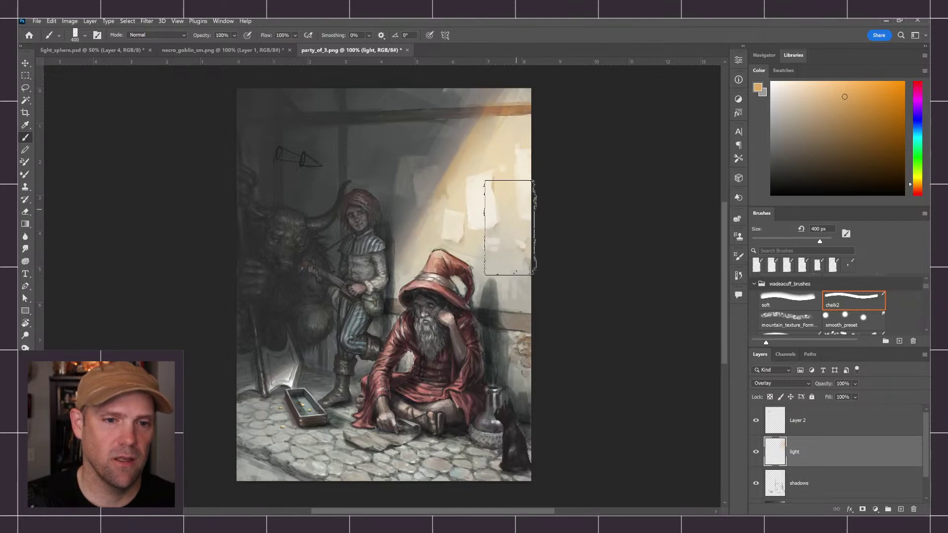
- Extend the warm light over the wall's wooden rail and brickwork, reducing the brush to 175 px and then 70 px
{"action": "key", "text": "bracketleft"}
{"action": "key", "text": "bracketleft"}
{"action": "key", "text": "bracketleft"}
{"action": "key", "text": "bracketleft"}
{"action": "key", "text": "bracketleft"}
{"action": "key", "text": "bracketleft"}
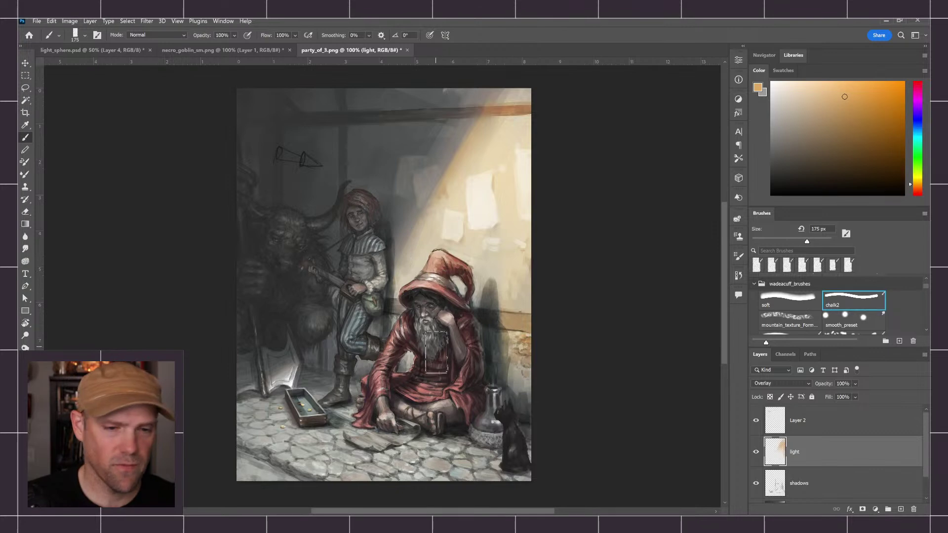
{"action": "key", "text": "bracketleft"}
{"action": "key", "text": "bracketleft"}
{"action": "key", "text": "bracketleft"}
{"action": "key", "text": "bracketleft"}
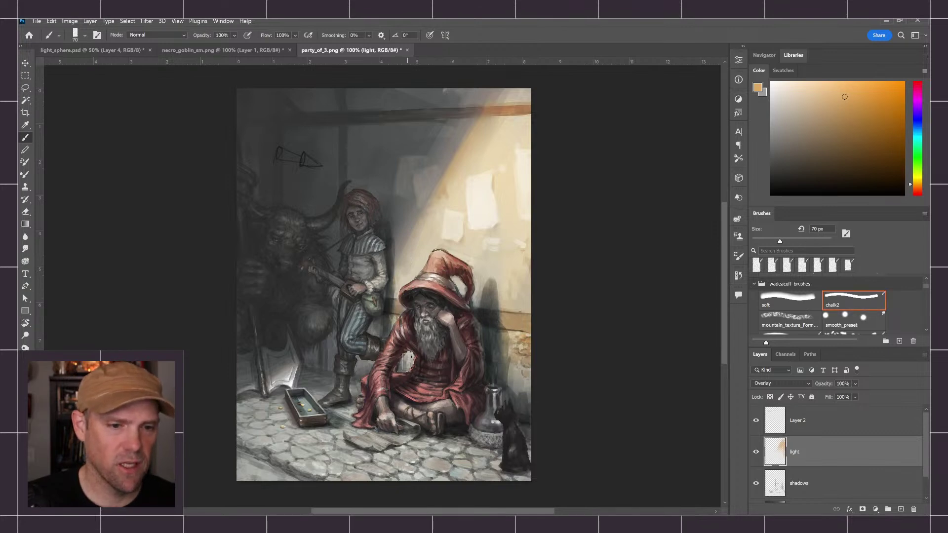
- Paint warm light across the cobblestone ground at 300 px, and reduce the brush to 80 px around the slate
{"action": "key", "text": "bracketright"}
{"action": "key", "text": "bracketright"}
{"action": "key", "text": "bracketright"}
{"action": "key", "text": "bracketright"}
{"action": "key", "text": "bracketright"}
{"action": "key", "text": "bracketright"}
{"action": "key", "text": "bracketright"}
{"action": "key", "text": "bracketright"}
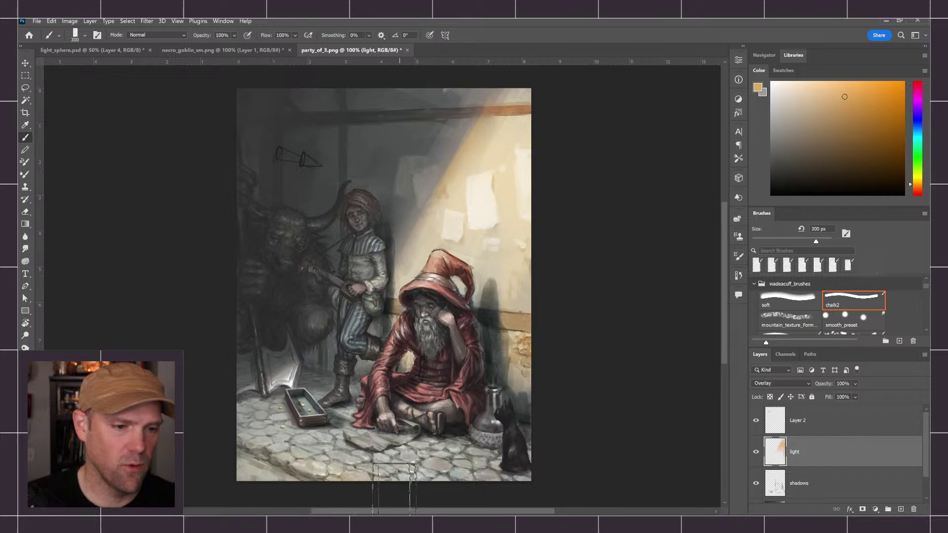
{"action": "key", "text": "bracketright"}
{"action": "key", "text": "bracketleft"}
{"action": "key", "text": "bracketleft"}
{"action": "key", "text": "bracketleft"}
{"action": "key", "text": "bracketleft"}
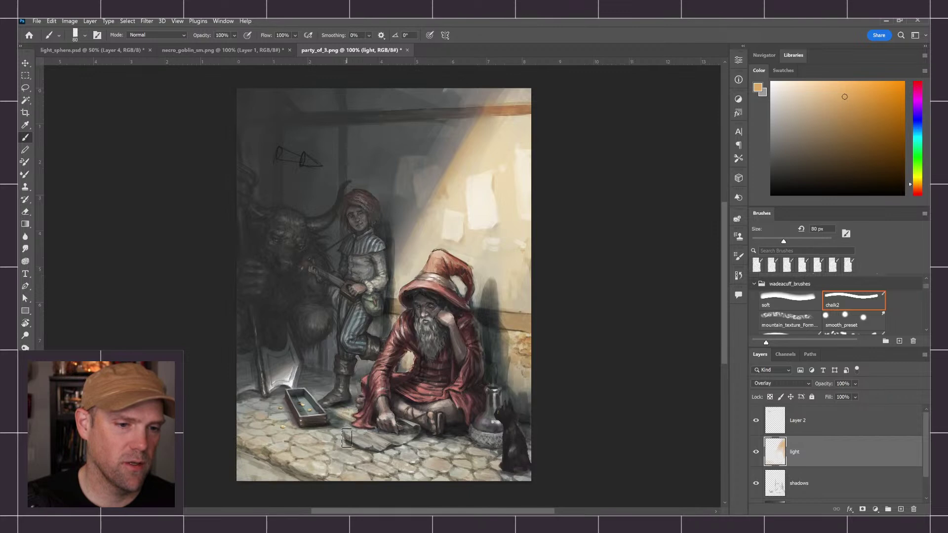
- Add warm light to the wizard's sleeve, face, beard and raised hand, working from 80 px down to 50 px
{"action": "key", "text": "bracketright"}
{"action": "key", "text": "bracketright"}
{"action": "key", "text": "bracketleft"}
{"action": "key", "text": "bracketleft"}
{"action": "key", "text": "bracketleft"}
{"action": "key", "text": "bracketleft"}
{"action": "key", "text": "bracketleft"}
{"action": "key", "text": "bracketleft"}
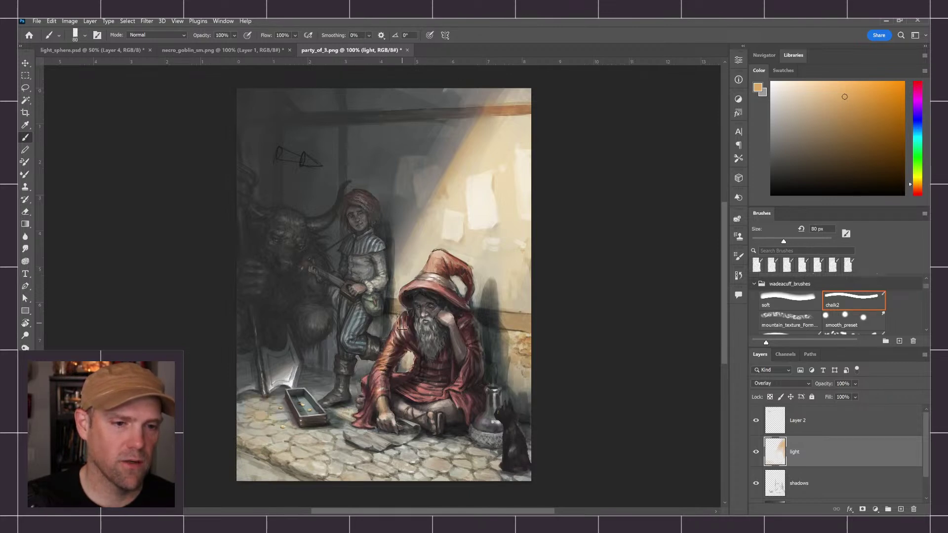
{"action": "mouse_move", "coordinate": [420, 331]}
{"action": "left_mouse_down"}
{"action": "mouse_move", "coordinate": [434, 347]}
{"action": "mouse_move", "coordinate": [414, 324]}
{"action": "mouse_move", "coordinate": [448, 321]}
{"action": "left_mouse_up"}
{"action": "key", "text": "bracketleft"}
{"action": "key", "text": "bracketleft"}
{"action": "key", "text": "bracketleft"}
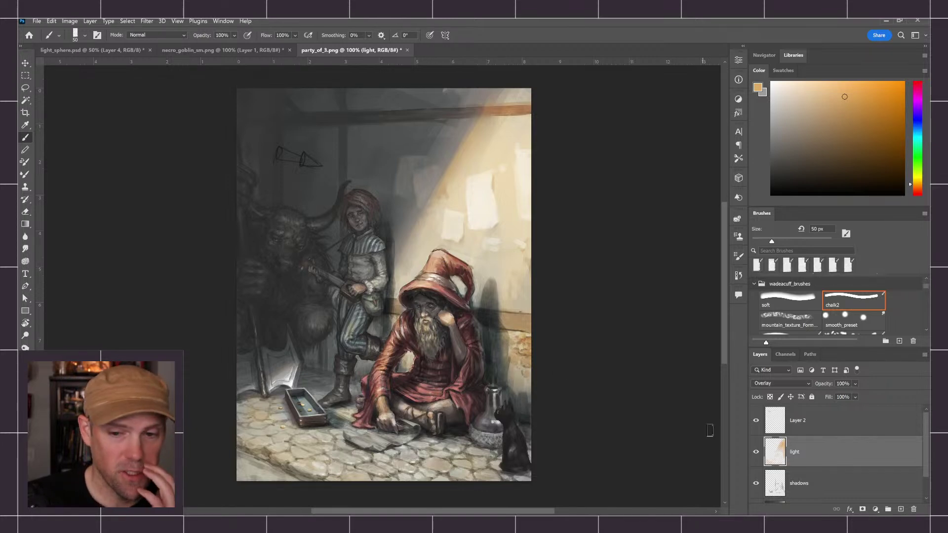
- Toggle the light layer's visibility to compare the illustration with and without the warm Overlay light
{"action": "left_click", "coordinate": [756, 457]}
{"action": "left_click", "coordinate": [755, 458]}
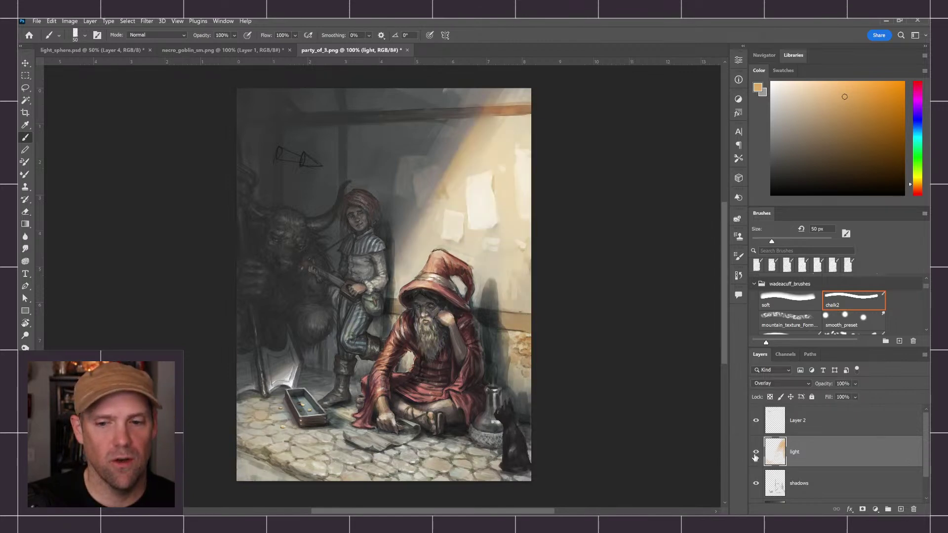
{"action": "left_click", "coordinate": [756, 456]}
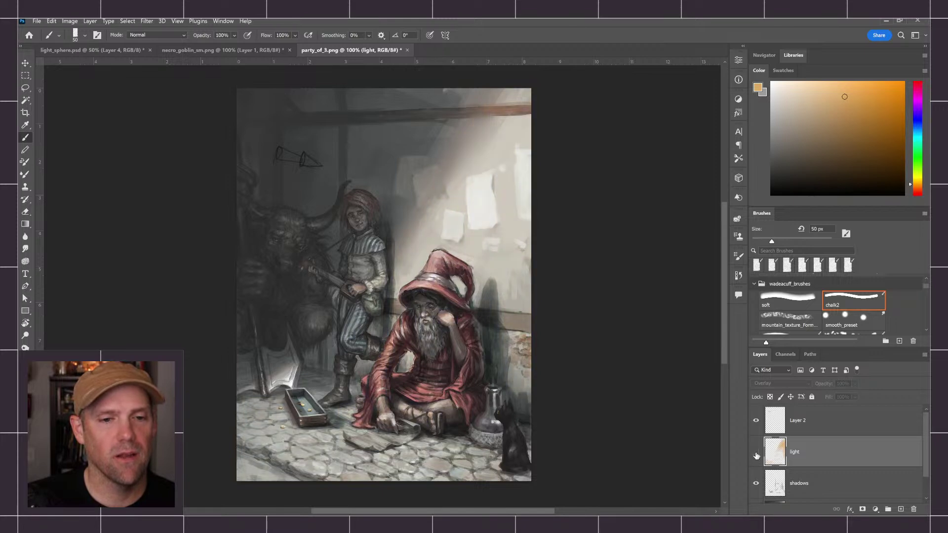
- Compare the illustration with and without the light layer, in full colour and in the grayscale proof view
{"action": "left_click", "coordinate": [756, 457]}
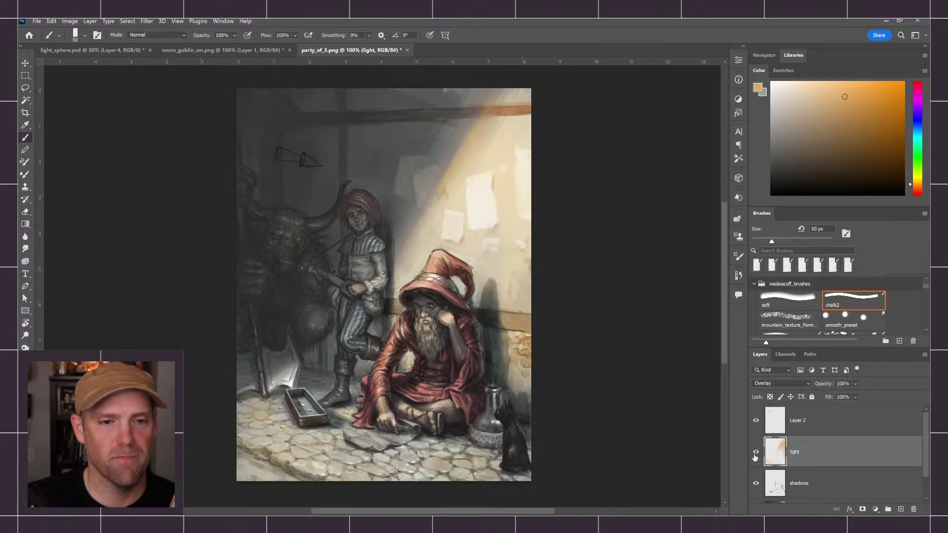
{"action": "left_click", "coordinate": [756, 457]}
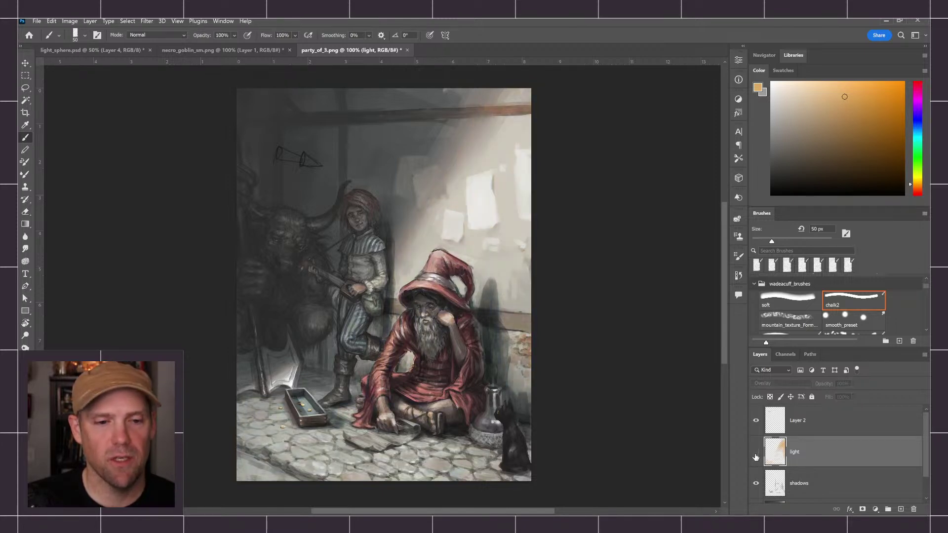
{"action": "left_click", "coordinate": [756, 457]}
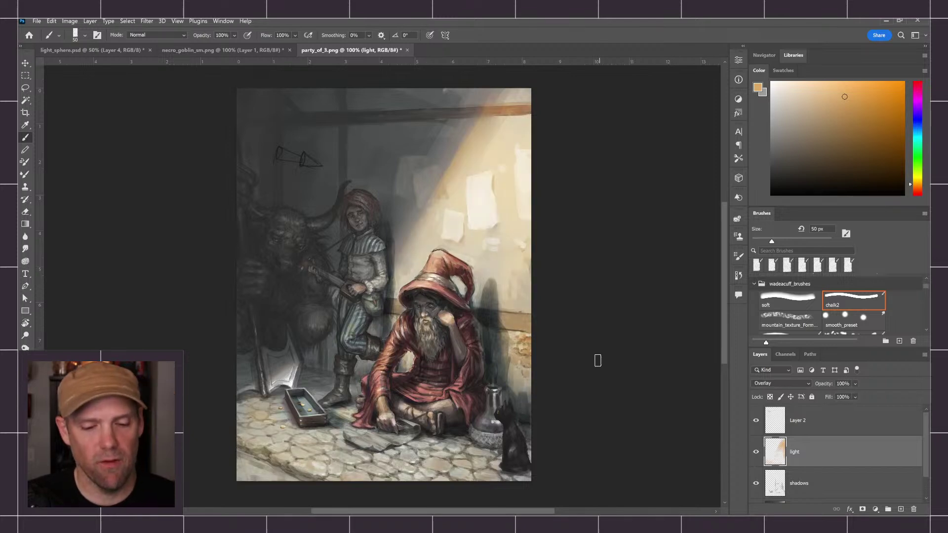
{"action": "key", "text": "ctrl+y"}
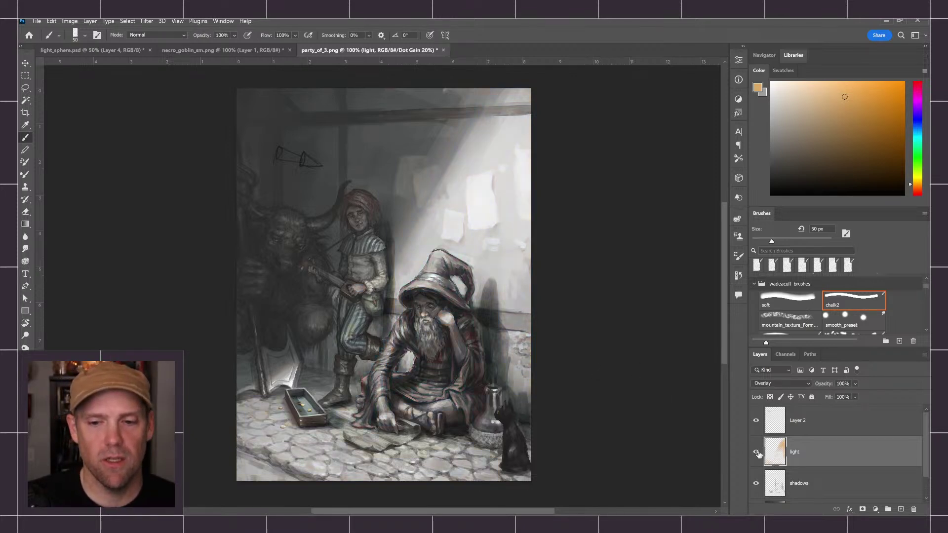
{"action": "left_click", "coordinate": [756, 454]}
{"action": "left_click", "coordinate": [755, 454]}
{"action": "left_click", "coordinate": [755, 456]}
{"action": "left_click", "coordinate": [755, 456]}
{"action": "left_click", "coordinate": [755, 457]}
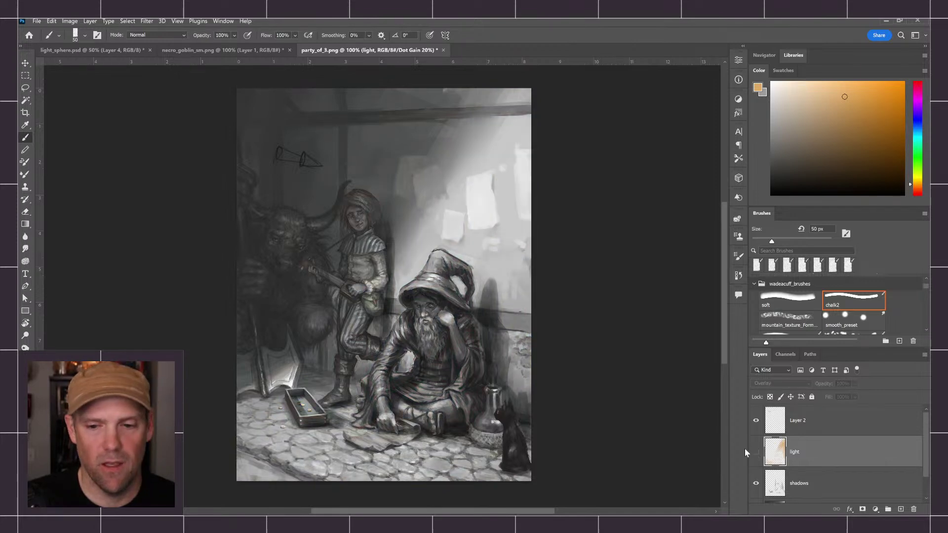
{"action": "left_click", "coordinate": [755, 452]}
{"action": "key", "text": "ctrl+y"}
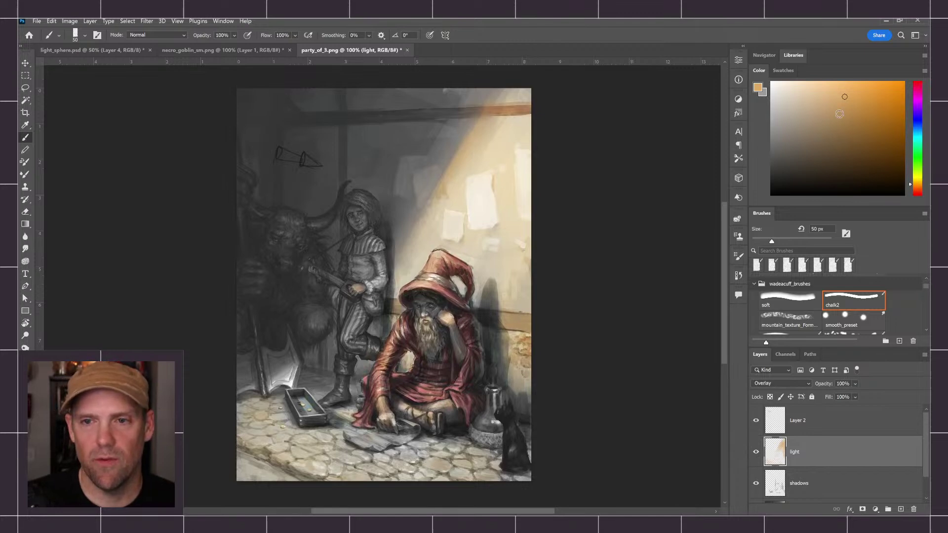
- Choose a dark brown, enlarge the chalk2 brush to 175 px, and paint over the cobblestone ground on the light layer
{"action": "left_click_drag", "start_coordinate": [846, 134], "coordinate": [843, 151]}
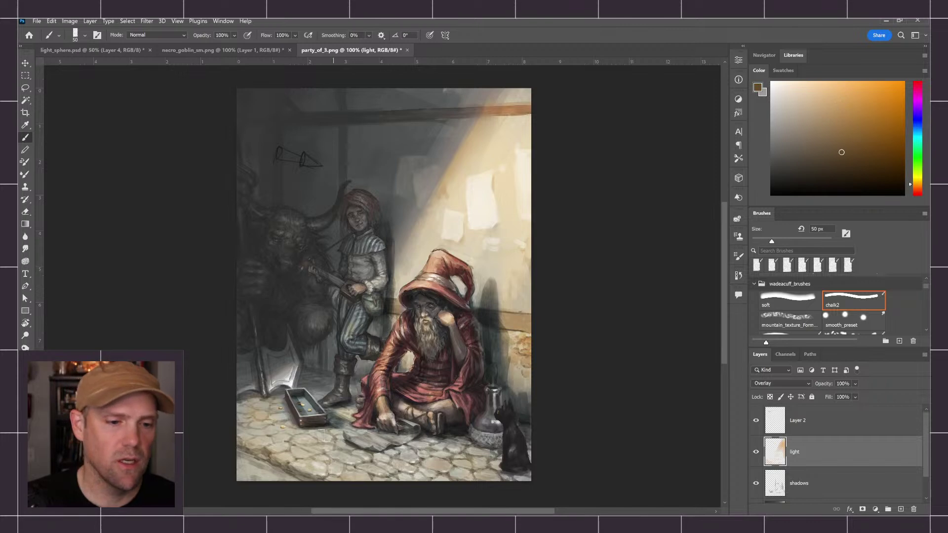
{"action": "key", "text": "bracketright"}
{"action": "key", "text": "bracketright"}
{"action": "key", "text": "bracketright"}
{"action": "key", "text": "bracketright"}
{"action": "key", "text": "bracketright"}
{"action": "key", "text": "bracketright"}
{"action": "key", "text": "bracketright"}
{"action": "key", "text": "bracketright"}
{"action": "mouse_move", "coordinate": [291, 444]}
{"action": "left_mouse_down"}
{"action": "mouse_move", "coordinate": [259, 439]}
{"action": "mouse_move", "coordinate": [370, 472]}
{"action": "mouse_move", "coordinate": [454, 449]}
{"action": "mouse_move", "coordinate": [283, 441]}
{"action": "mouse_move", "coordinate": [257, 420]}
{"action": "mouse_move", "coordinate": [305, 452]}
{"action": "mouse_move", "coordinate": [448, 459]}
{"action": "mouse_move", "coordinate": [329, 479]}
{"action": "mouse_move", "coordinate": [247, 479]}
{"action": "mouse_move", "coordinate": [333, 449]}
{"action": "mouse_move", "coordinate": [286, 423]}
{"action": "mouse_move", "coordinate": [248, 421]}
{"action": "mouse_move", "coordinate": [429, 449]}
{"action": "mouse_move", "coordinate": [350, 442]}
{"action": "left_mouse_up"}
{"action": "left_click_drag", "start_coordinate": [399, 467], "coordinate": [496, 484]}
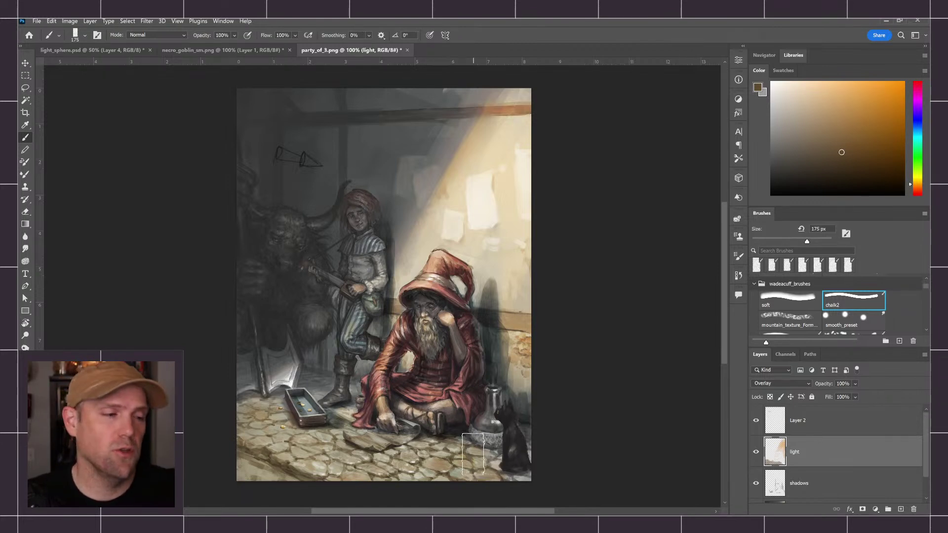
- Check the darker cobblestones by toggling the light layer in colour and in the grayscale proof
{"action": "left_click", "coordinate": [755, 452]}
{"action": "left_click", "coordinate": [755, 453]}
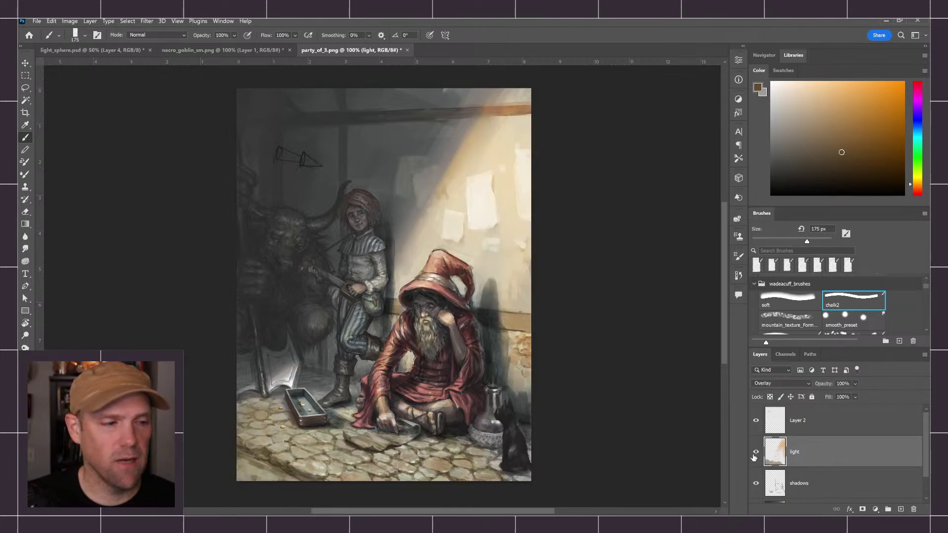
{"action": "key", "text": "ctrl+y"}
{"action": "left_click", "coordinate": [755, 452]}
{"action": "left_click", "coordinate": [754, 453]}
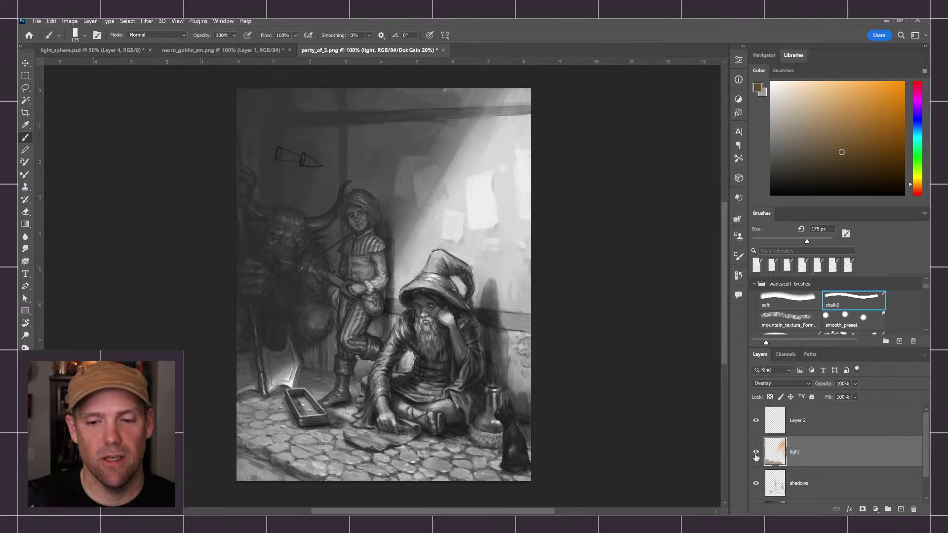
{"action": "left_click", "coordinate": [755, 452]}
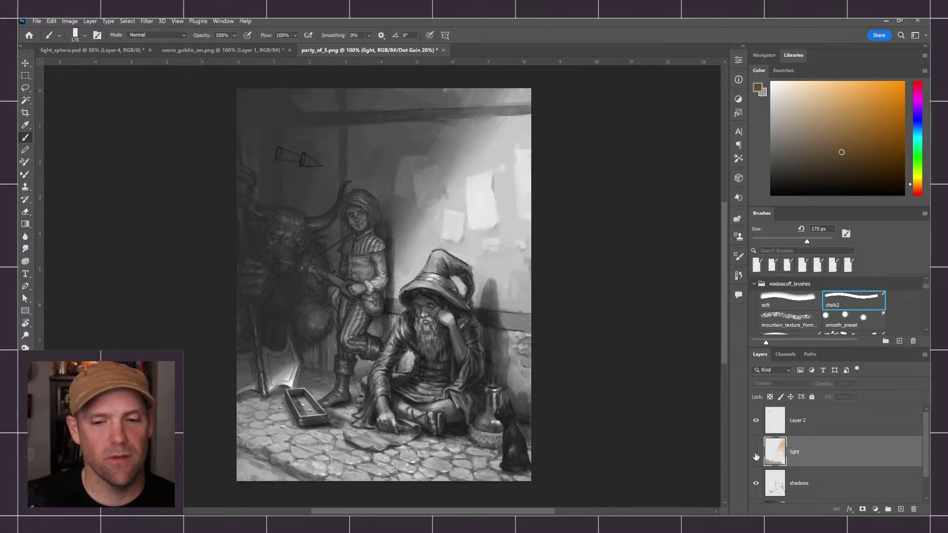
{"action": "left_click", "coordinate": [755, 453]}
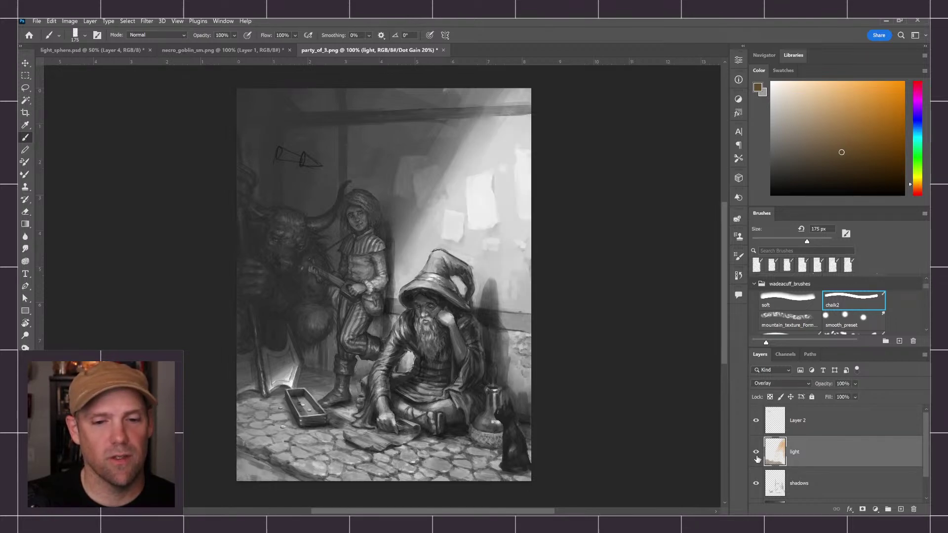
{"action": "key", "text": "ctrl+y"}
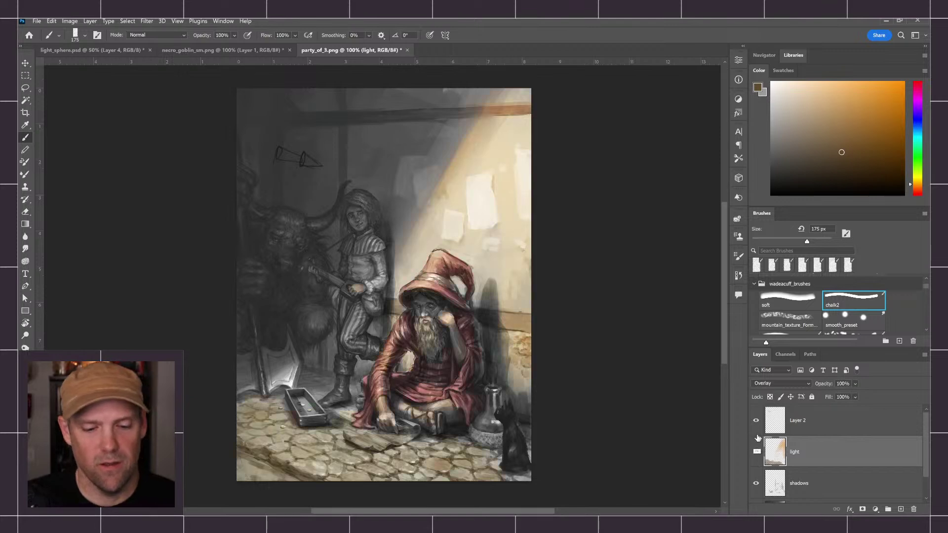
- Step back through the history to the state before the brown brush stroke on the cobblestones
{"action": "left_click", "coordinate": [739, 275]}
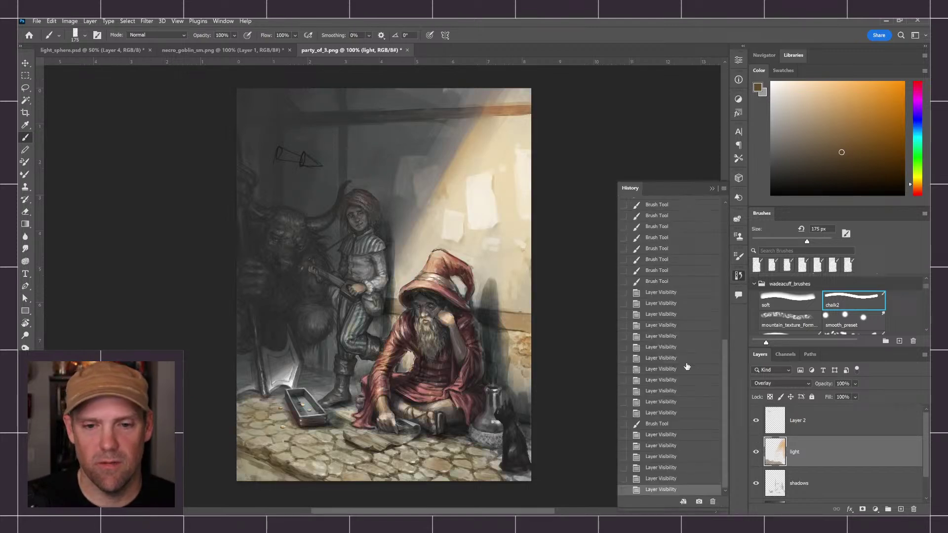
{"action": "left_click", "coordinate": [689, 338]}
{"action": "left_click", "coordinate": [678, 427]}
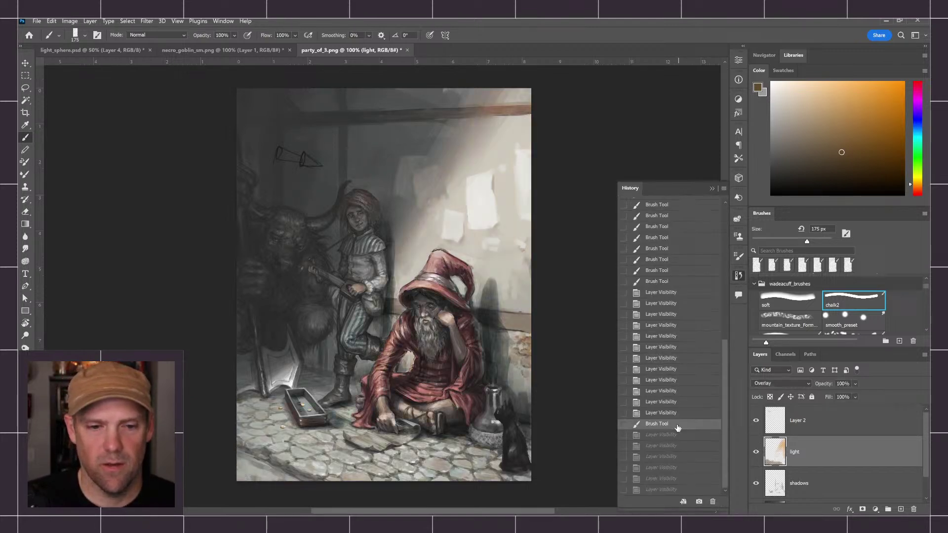
{"action": "left_click", "coordinate": [685, 413]}
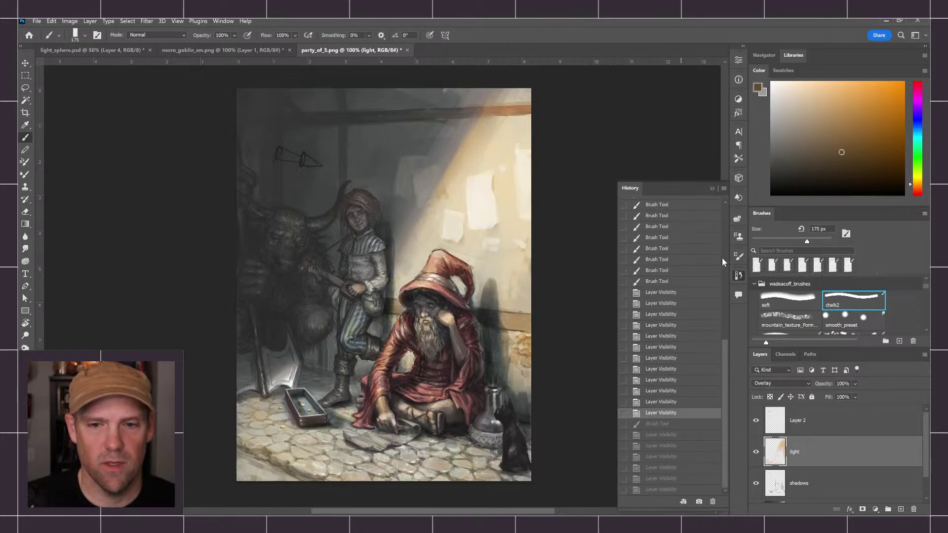
{"action": "left_click", "coordinate": [712, 188]}
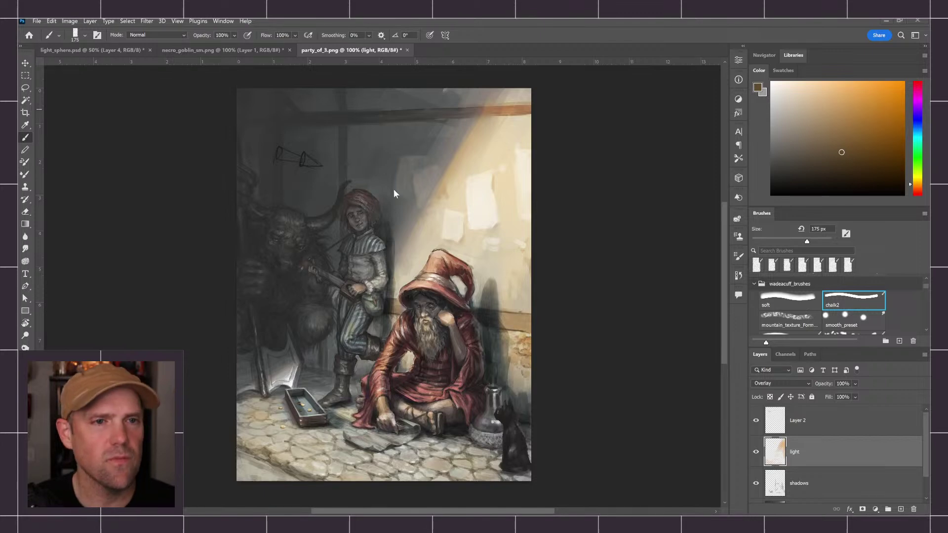
- Add a layer named dodge above the light layer and set its blending mode to Color Dodge
{"action": "left_click", "coordinate": [901, 509]}
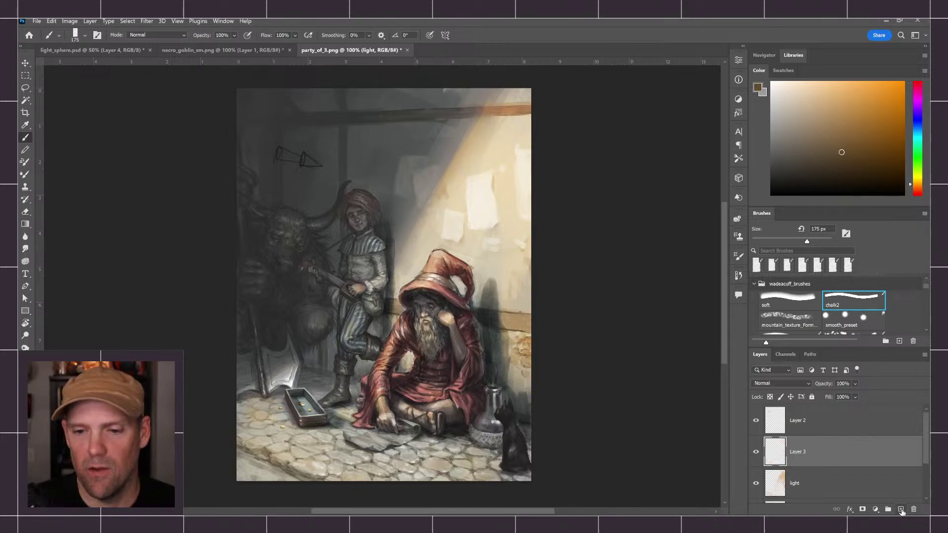
{"action": "right_click", "coordinate": [798, 455]}
{"action": "key", "text": "Escape"}
{"action": "double_click", "coordinate": [798, 452]}
{"action": "type", "text": "d"}
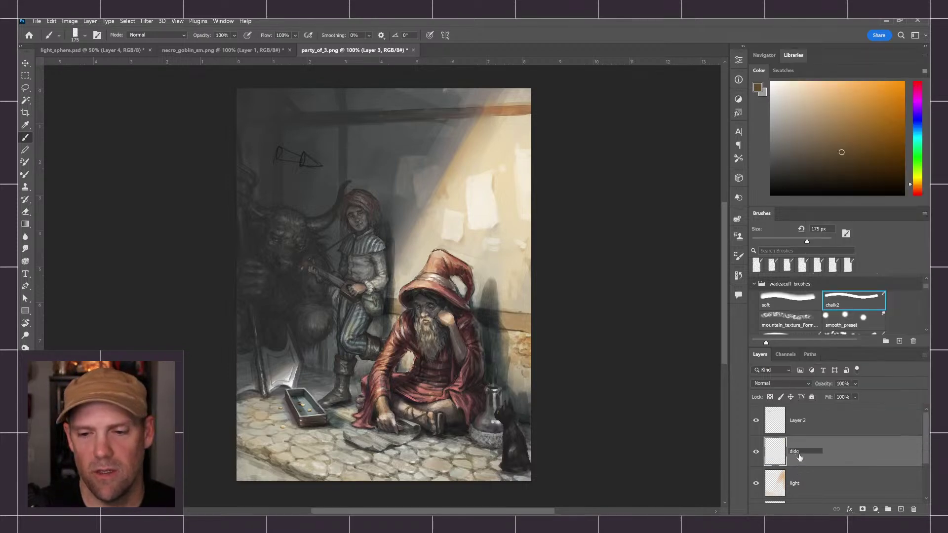
{"action": "type", "text": "odge"}
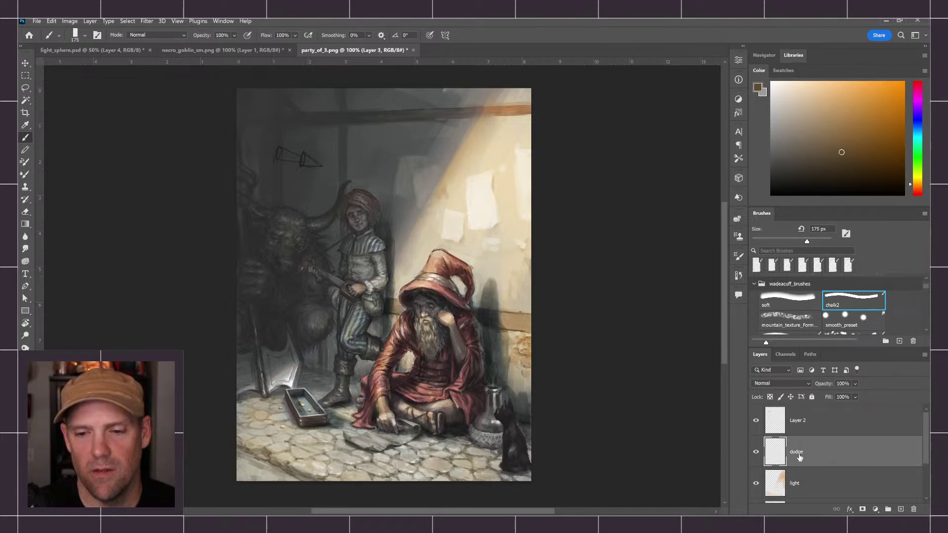
{"action": "key", "text": "Return"}
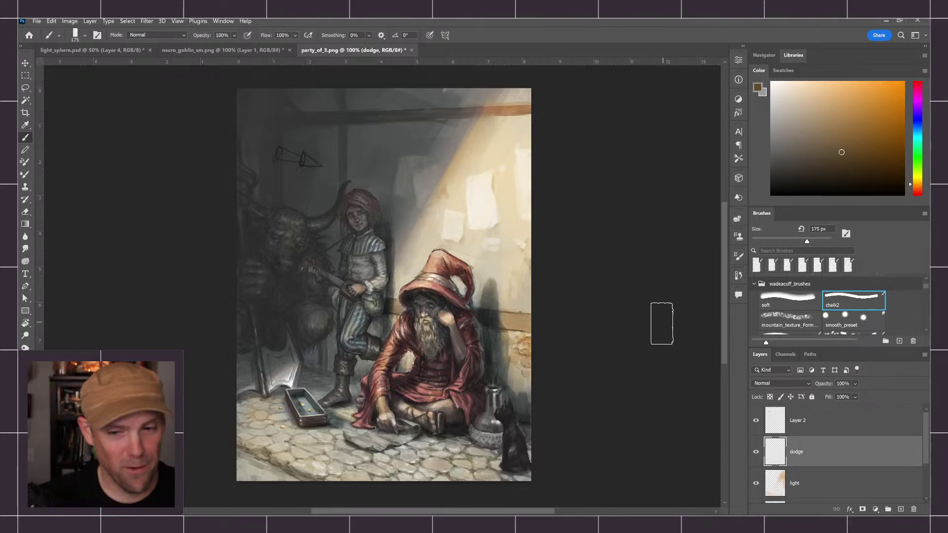
{"action": "left_click", "coordinate": [807, 384]}
{"action": "left_click", "coordinate": [776, 364]}
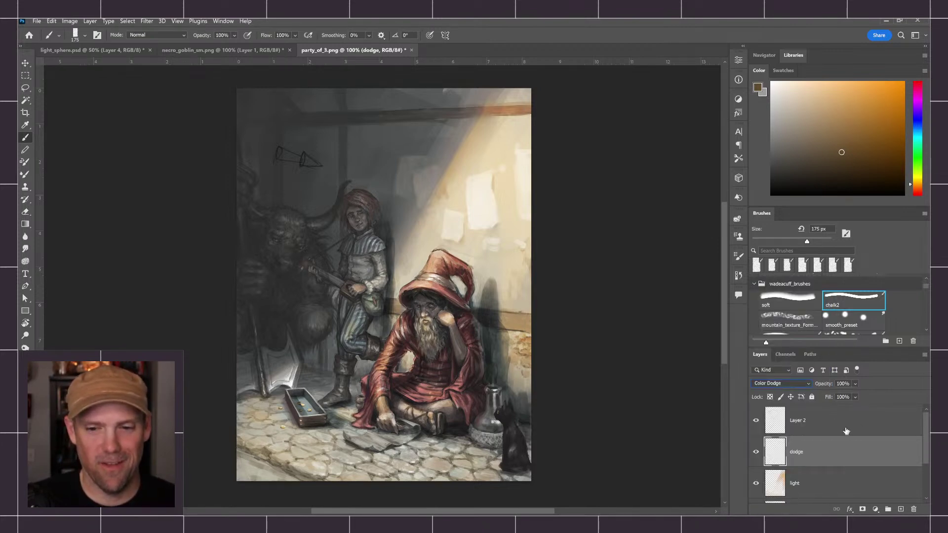
- Choose a muted orange as the painting colour and enlarge the chalk2 brush to 300 px
{"action": "mouse_move", "coordinate": [865, 143]}
{"action": "left_mouse_down"}
{"action": "mouse_move", "coordinate": [877, 138]}
{"action": "mouse_move", "coordinate": [840, 142]}
{"action": "mouse_move", "coordinate": [871, 110]}
{"action": "left_mouse_up"}
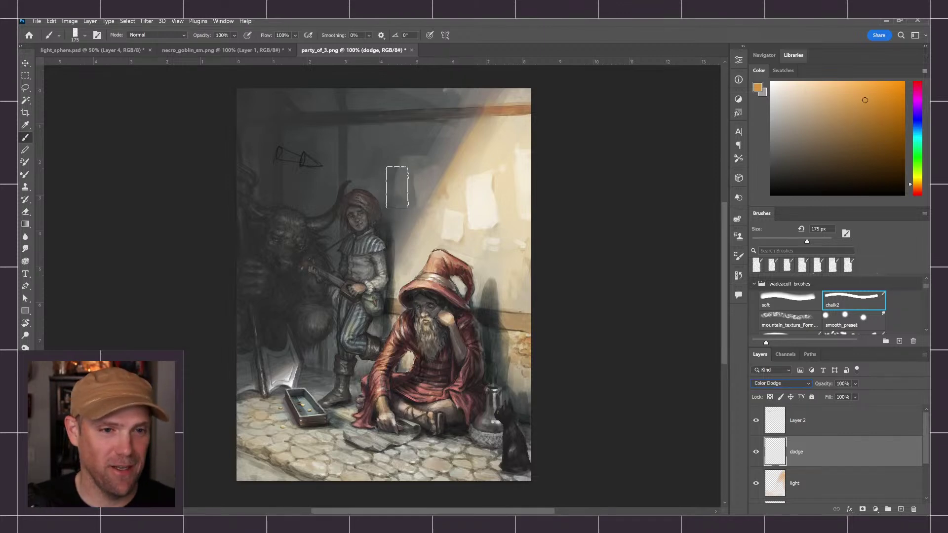
{"action": "key", "text": "bracketright"}
{"action": "key", "text": "bracketright"}
{"action": "key", "text": "bracketright"}
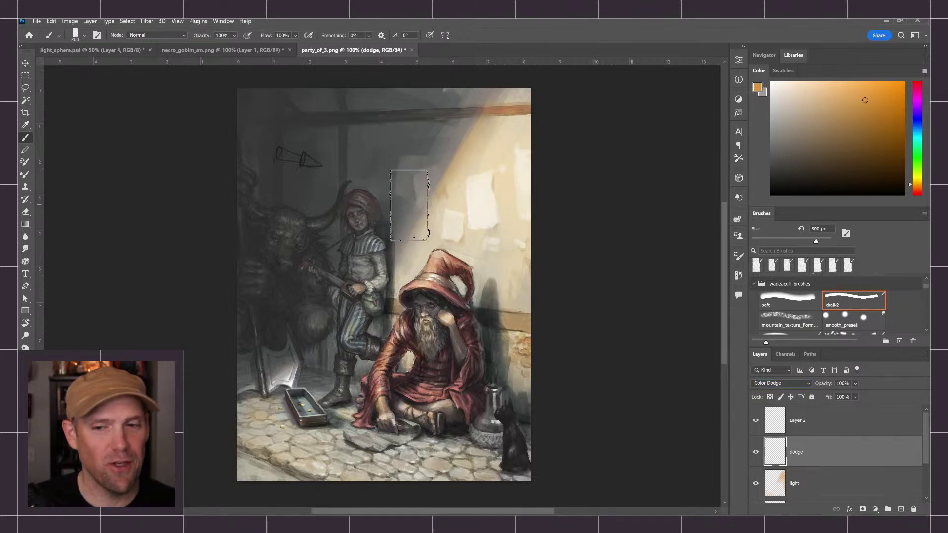
{"action": "left_click", "coordinate": [864, 113]}
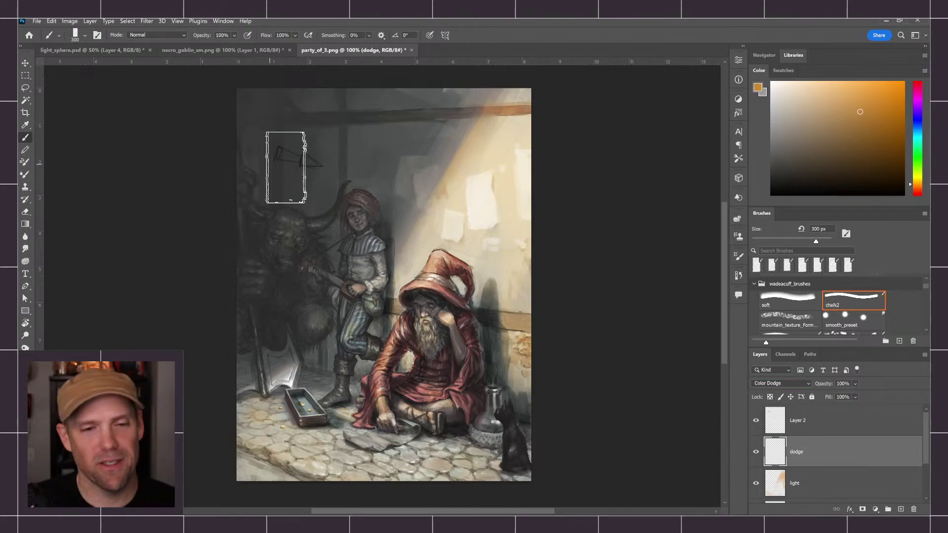
- Try a 400 px chalk2 stroke across the dark wall and the standing figure's hat, and undo it
{"action": "key", "text": "bracketright"}
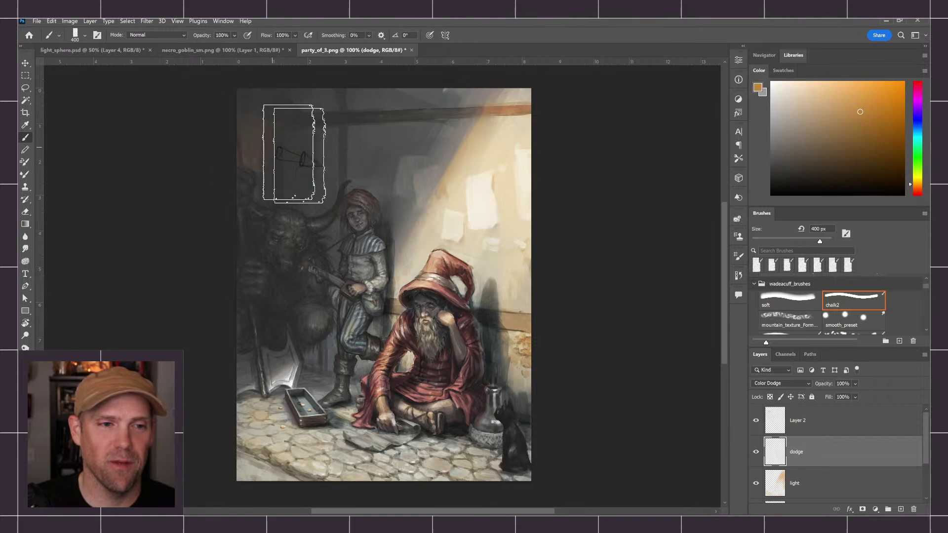
{"action": "left_click_drag", "start_coordinate": [265, 180], "coordinate": [377, 211]}
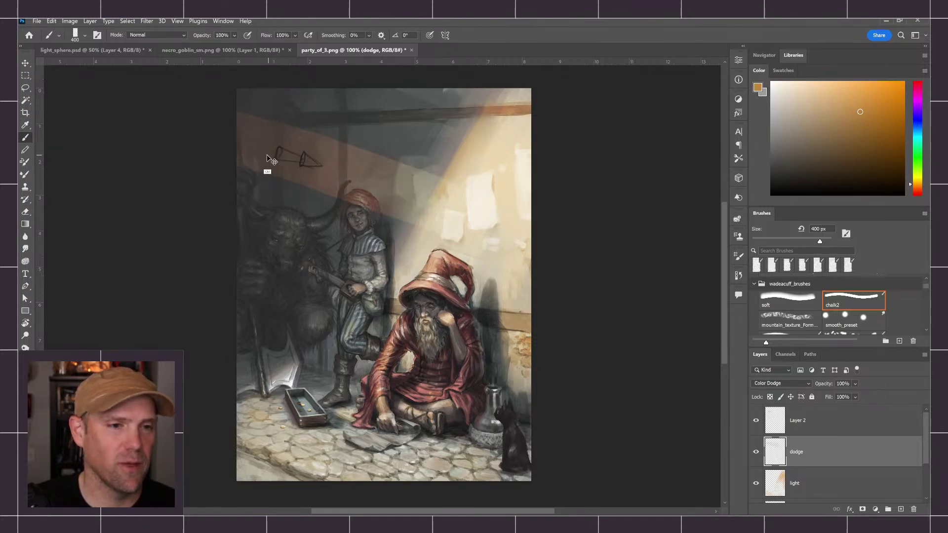
{"action": "key", "text": "ctrl+z"}
- Paint a warm glow over the dark wall, horned creature and standing figure with the soft brush at 900 px
{"action": "left_click", "coordinate": [788, 297]}
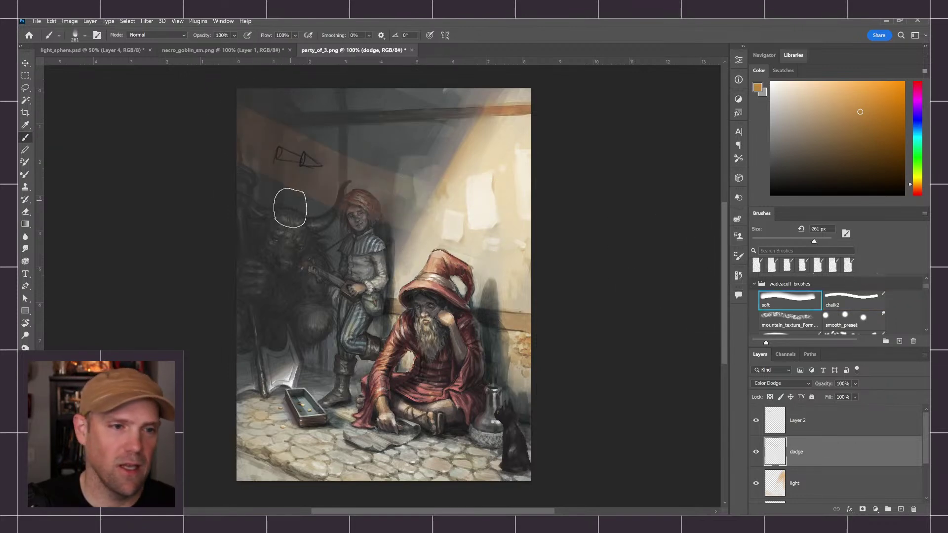
{"action": "key", "text": "bracketright"}
{"action": "key", "text": "bracketright"}
{"action": "key", "text": "bracketright"}
{"action": "key", "text": "bracketright"}
{"action": "key", "text": "bracketright"}
{"action": "key", "text": "bracketright"}
{"action": "key", "text": "bracketright"}
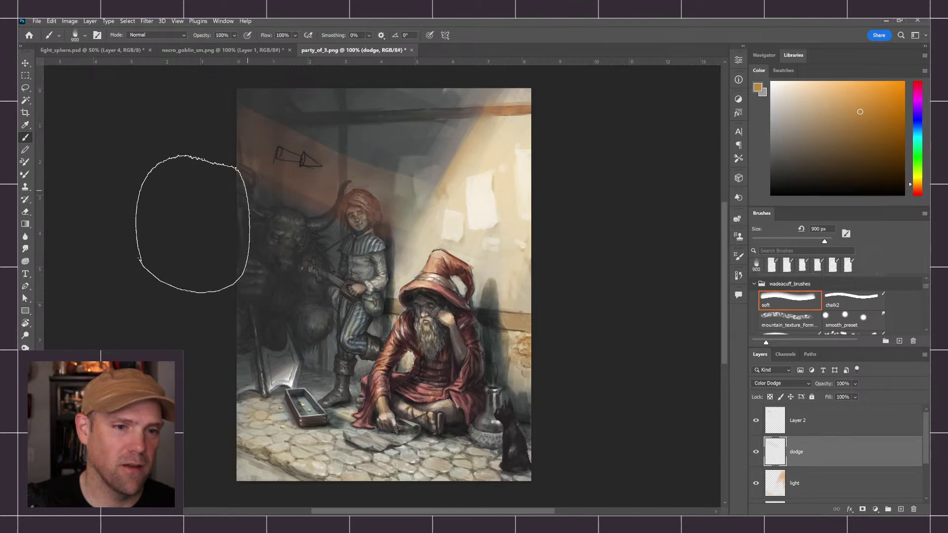
{"action": "left_click_drag", "start_coordinate": [281, 269], "coordinate": [395, 339]}
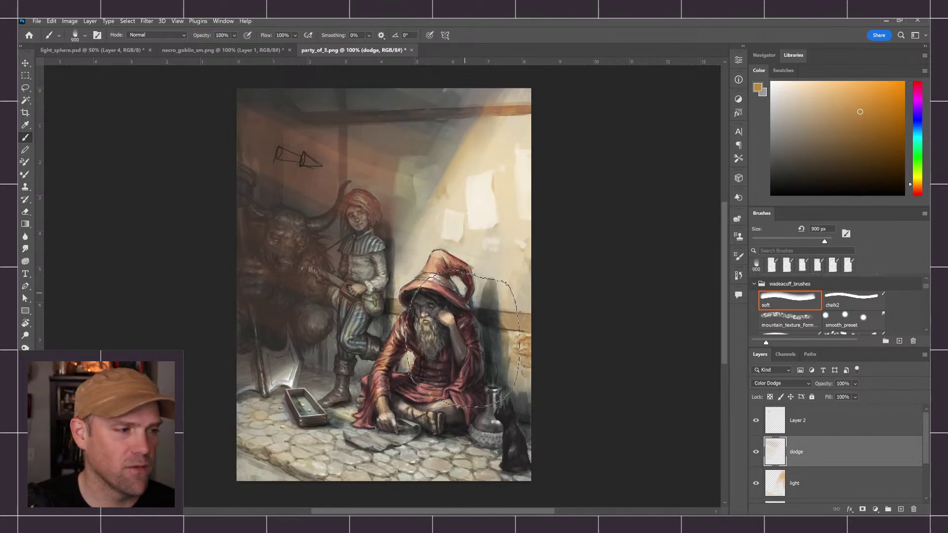
- Try soft dodge strokes at 400 px over the sunlit wall and its papers, and undo them
{"action": "key", "text": "bracketleft"}
{"action": "key", "text": "bracketleft"}
{"action": "key", "text": "bracketleft"}
{"action": "key", "text": "bracketleft"}
{"action": "key", "text": "bracketleft"}
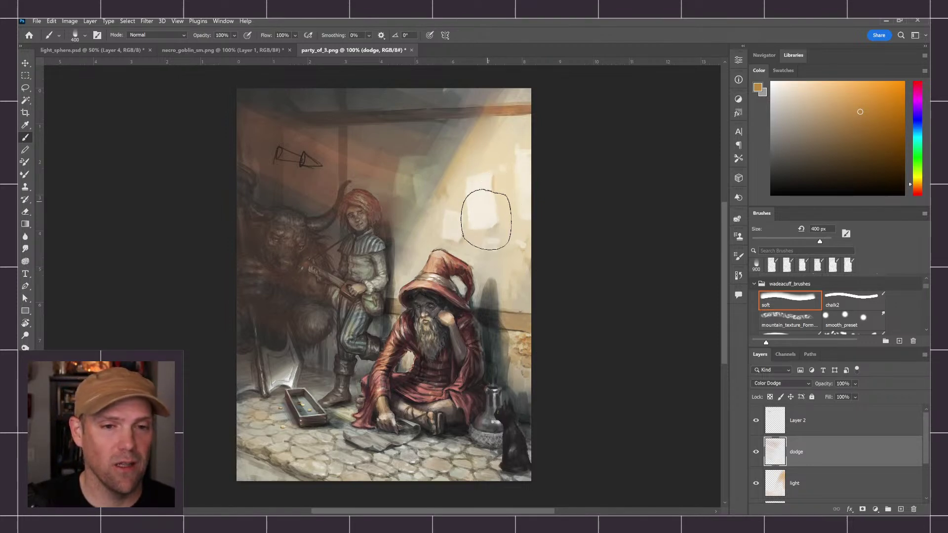
{"action": "mouse_move", "coordinate": [482, 211]}
{"action": "left_mouse_down"}
{"action": "mouse_move", "coordinate": [506, 165]}
{"action": "mouse_move", "coordinate": [434, 233]}
{"action": "mouse_move", "coordinate": [438, 177]}
{"action": "mouse_move", "coordinate": [388, 177]}
{"action": "mouse_move", "coordinate": [377, 147]}
{"action": "mouse_move", "coordinate": [429, 154]}
{"action": "mouse_move", "coordinate": [448, 195]}
{"action": "mouse_move", "coordinate": [383, 148]}
{"action": "left_mouse_up"}
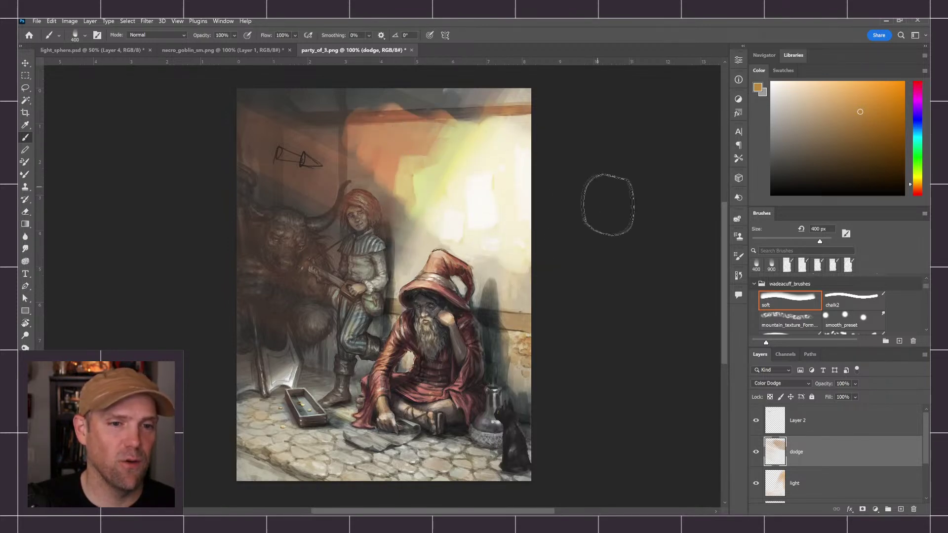
{"action": "key", "text": "ctrl+z"}
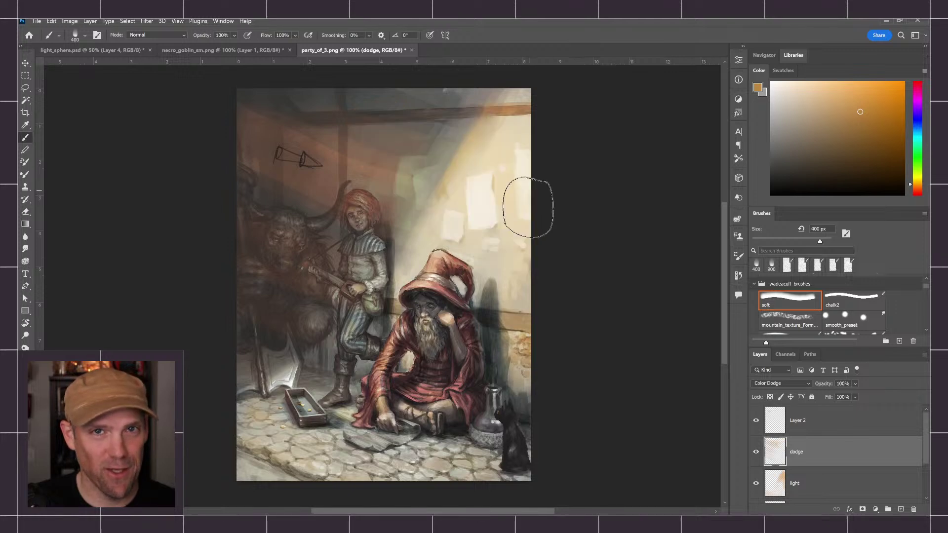
- Choose a darker reddish orange and paint a dodge glow on the axe blade with the soft brush at 90 px
{"action": "key", "text": "bracketleft"}
{"action": "key", "text": "bracketleft"}
{"action": "key", "text": "bracketleft"}
{"action": "key", "text": "bracketleft"}
{"action": "key", "text": "bracketleft"}
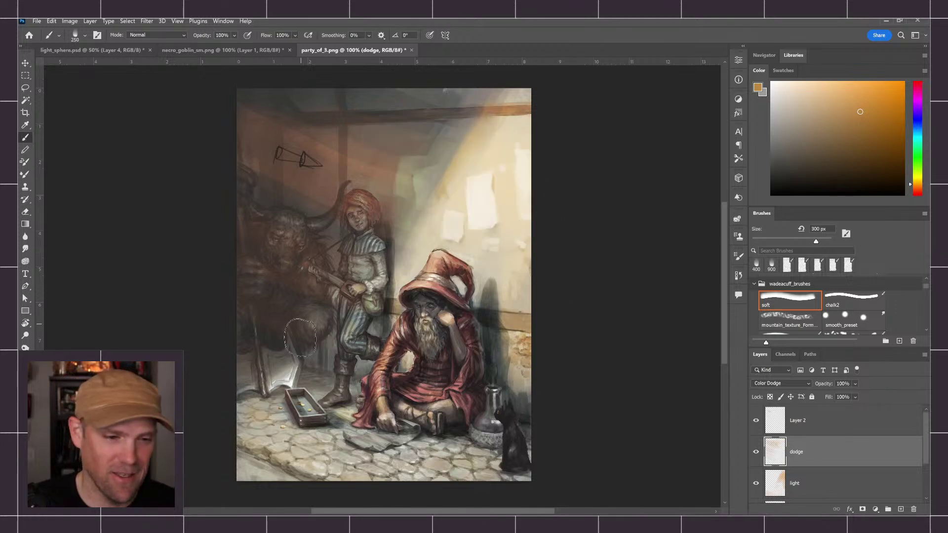
{"action": "key", "text": "bracketleft"}
{"action": "key", "text": "bracketleft"}
{"action": "key", "text": "bracketleft"}
{"action": "left_click_drag", "start_coordinate": [290, 379], "coordinate": [291, 375]}
{"action": "left_click_drag", "start_coordinate": [881, 142], "coordinate": [888, 151]}
{"action": "left_click", "coordinate": [914, 190]}
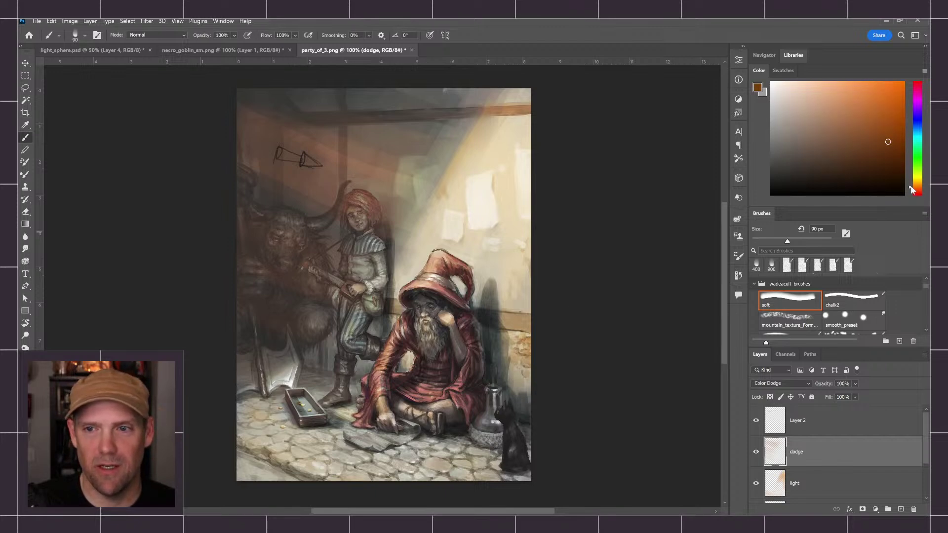
{"action": "left_click_drag", "start_coordinate": [292, 383], "coordinate": [295, 374]}
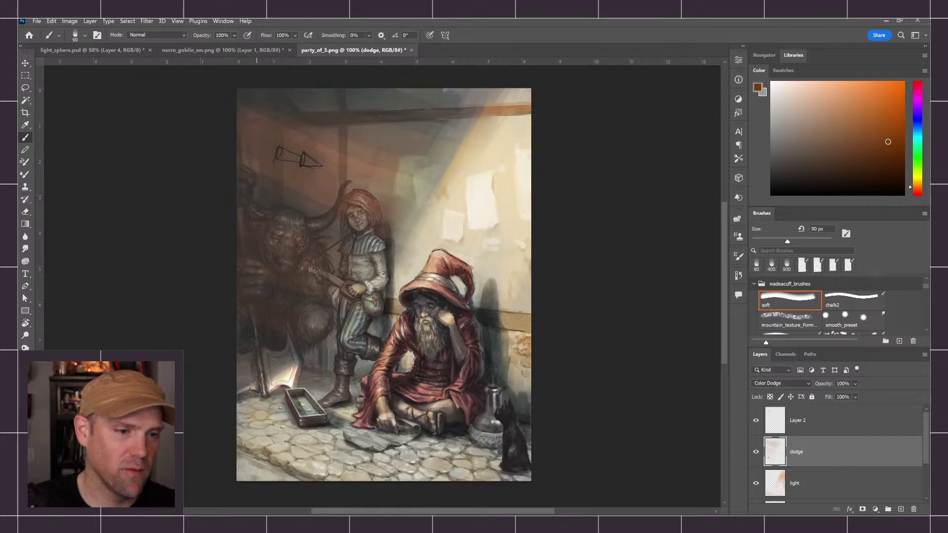
{"action": "key", "text": "bracketright"}
{"action": "key", "text": "bracketright"}
{"action": "key", "text": "bracketright"}
{"action": "key", "text": "bracketright"}
{"action": "key", "text": "bracketright"}
{"action": "key", "text": "bracketright"}
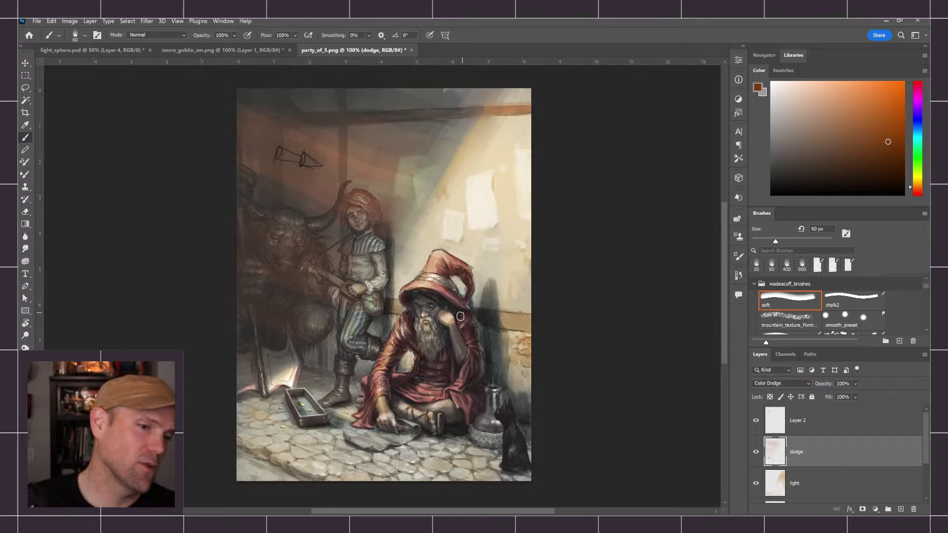
- Switch to light_sphere.psd, show the sculptyball layer, and hide the blendmodes group and Layer 4
{"action": "left_click", "coordinate": [71, 51]}
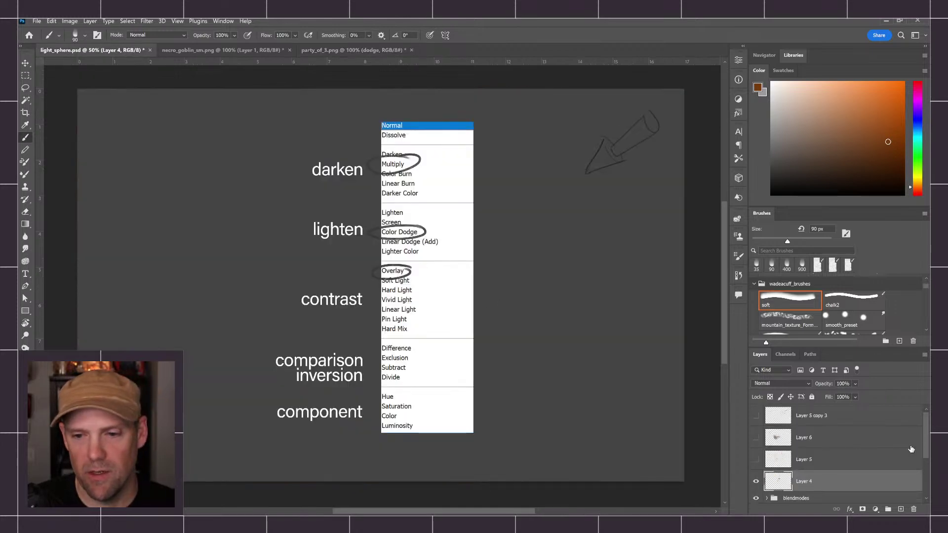
{"action": "left_click_drag", "start_coordinate": [927, 444], "coordinate": [927, 467]}
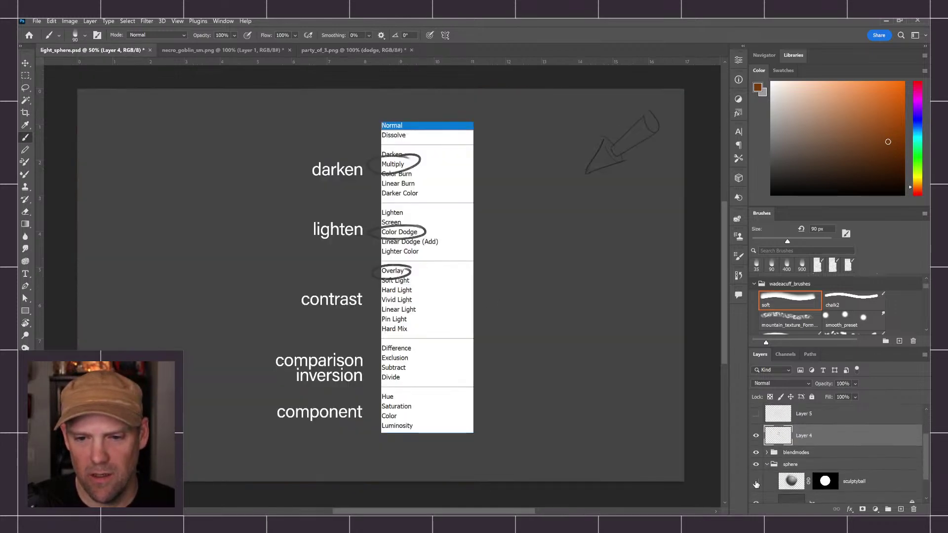
{"action": "left_click", "coordinate": [756, 483]}
{"action": "left_click", "coordinate": [756, 453]}
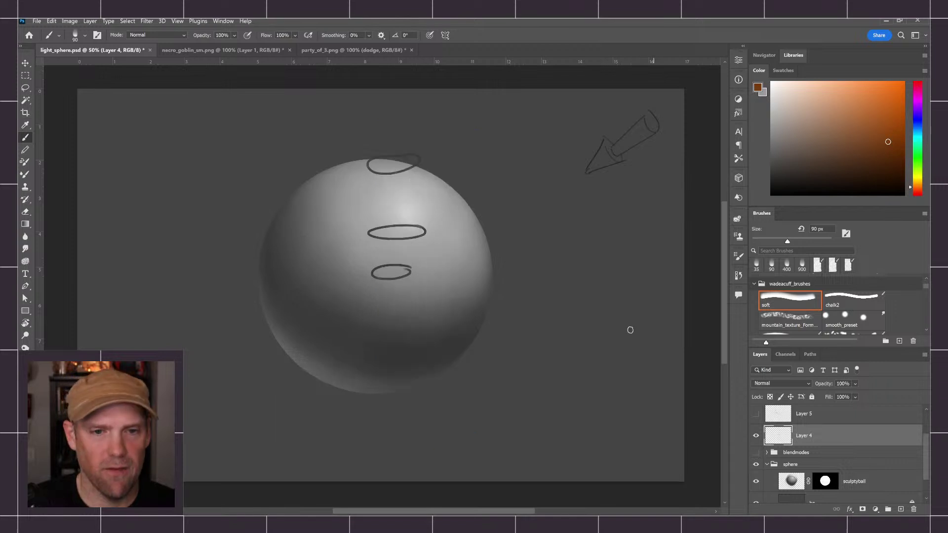
{"action": "left_click", "coordinate": [756, 435]}
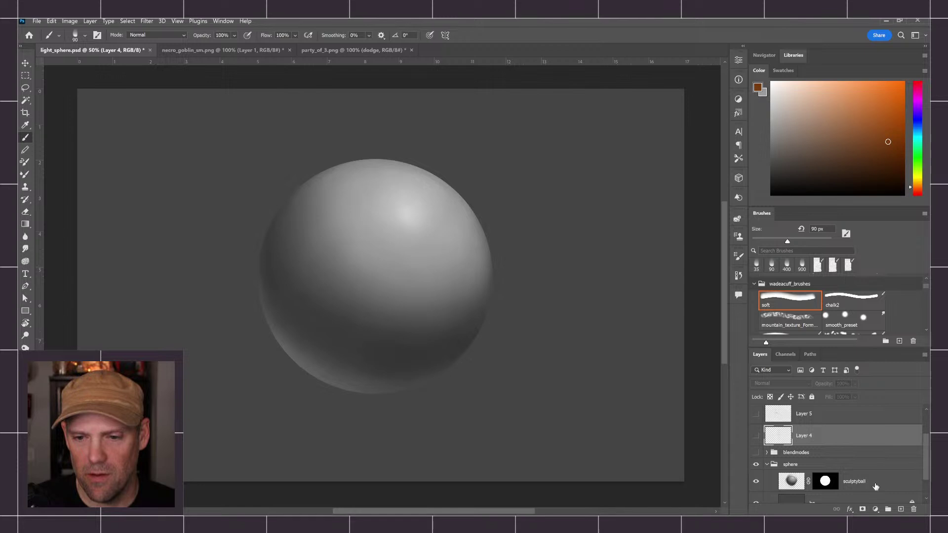
- Add a new layer directly above sculptyball and enlarge the soft brush to 1100 px
{"action": "left_click", "coordinate": [870, 481]}
{"action": "left_click", "coordinate": [901, 509]}
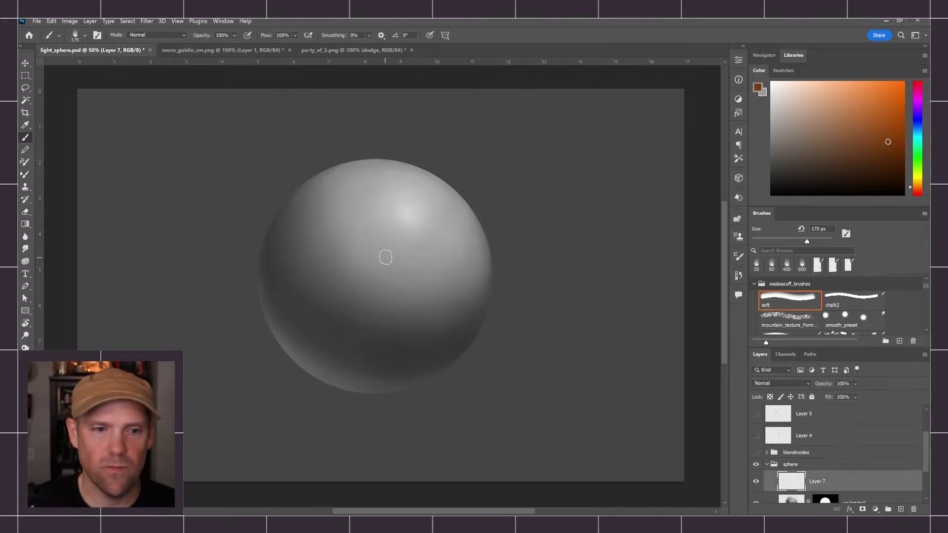
{"action": "key", "text": "bracketright"}
{"action": "key", "text": "bracketright"}
{"action": "key", "text": "bracketright"}
{"action": "key", "text": "bracketright"}
{"action": "key", "text": "bracketright"}
{"action": "key", "text": "bracketright"}
{"action": "key", "text": "bracketright"}
{"action": "key", "text": "bracketright"}
{"action": "key", "text": "bracketright"}
{"action": "key", "text": "bracketright"}
{"action": "key", "text": "bracketright"}
{"action": "key", "text": "bracketright"}
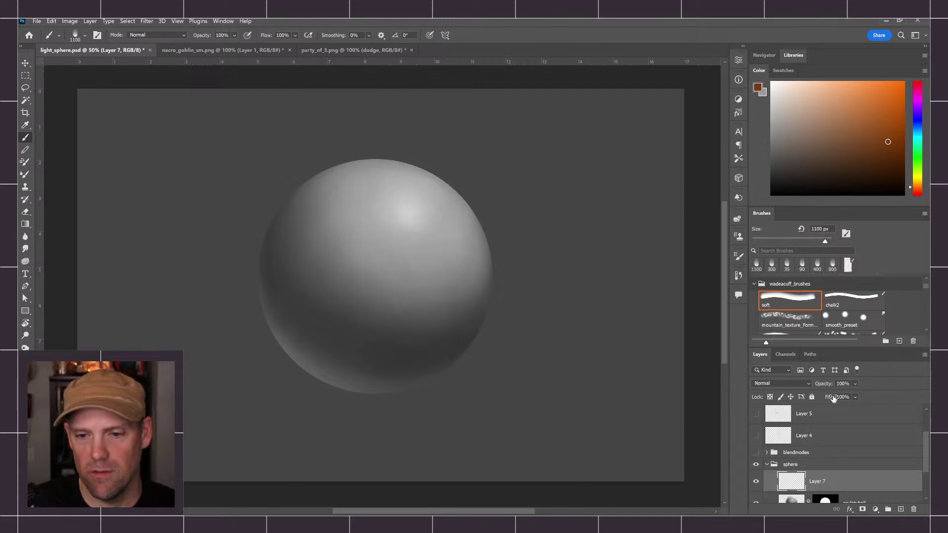
- Paint a dark orange patch on the sphere's centre with chalk2 at 1100 px, in a layer set to Color Dodge
{"action": "left_click", "coordinate": [859, 310]}
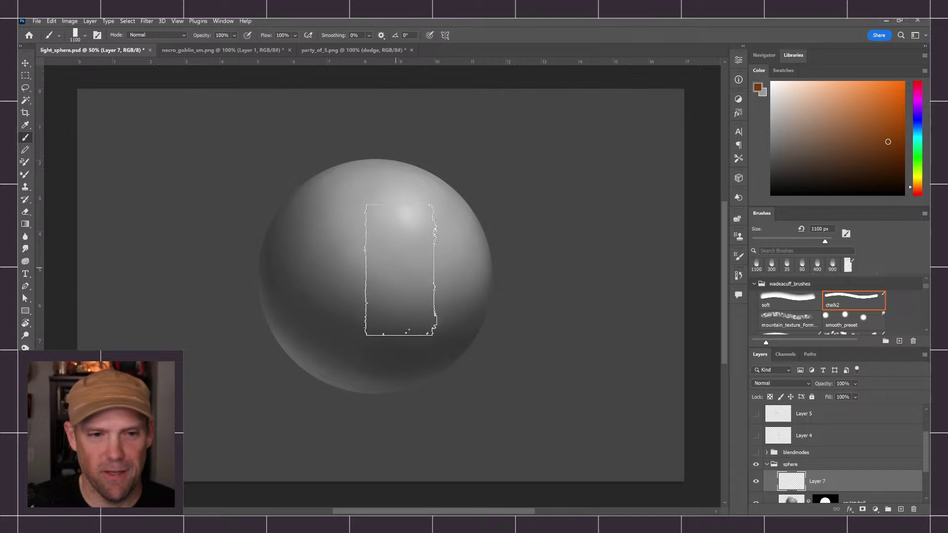
{"action": "mouse_move", "coordinate": [390, 267]}
{"action": "left_mouse_down"}
{"action": "mouse_move", "coordinate": [379, 267]}
{"action": "mouse_move", "coordinate": [395, 255]}
{"action": "left_mouse_up"}
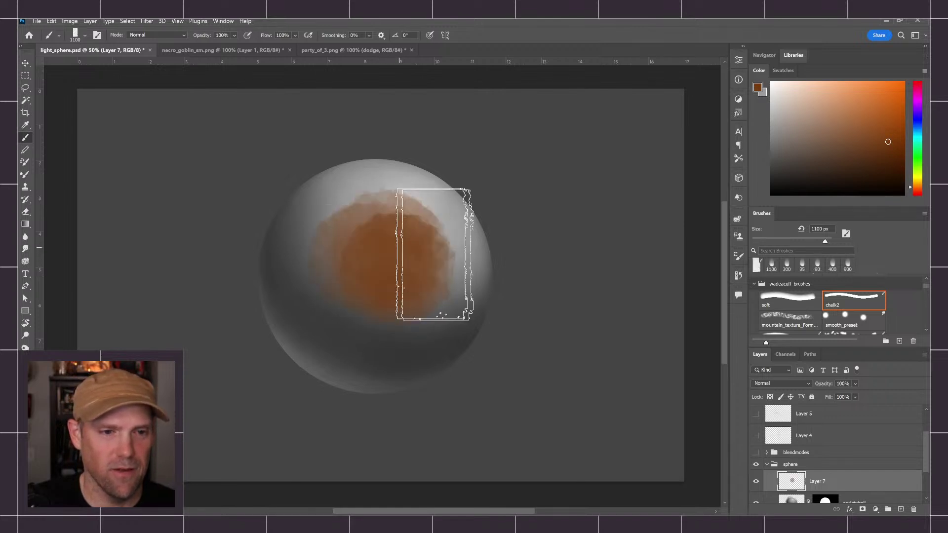
{"action": "left_click", "coordinate": [801, 381]}
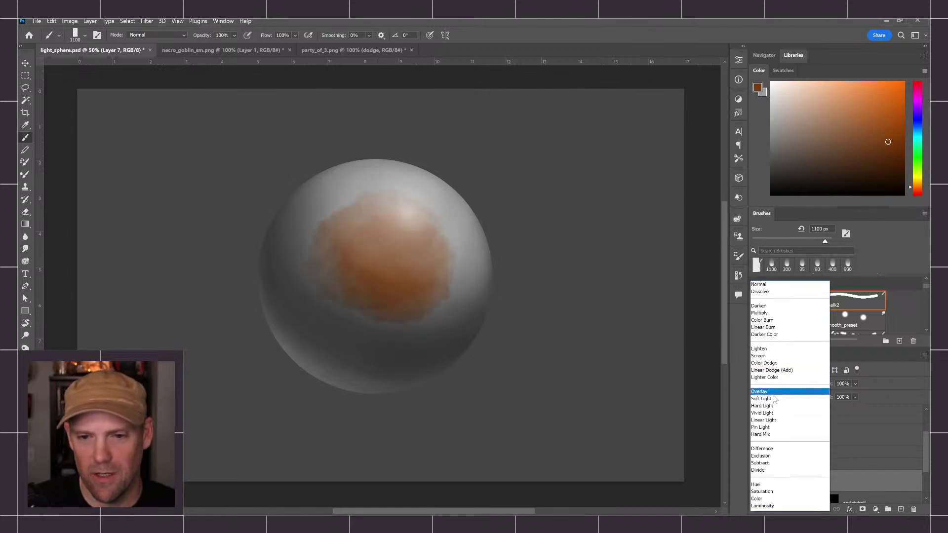
{"action": "left_click", "coordinate": [780, 361]}
{"action": "mouse_move", "coordinate": [475, 308]}
{"action": "left_mouse_down"}
{"action": "mouse_move", "coordinate": [390, 287]}
{"action": "mouse_move", "coordinate": [412, 301]}
{"action": "mouse_move", "coordinate": [416, 294]}
{"action": "mouse_move", "coordinate": [340, 269]}
{"action": "mouse_move", "coordinate": [358, 276]}
{"action": "left_mouse_up"}
- Spread the orange dodge glow across most of the sphere with the soft brush at 1200 px, and choose a brighter orange
{"action": "left_click", "coordinate": [793, 298]}
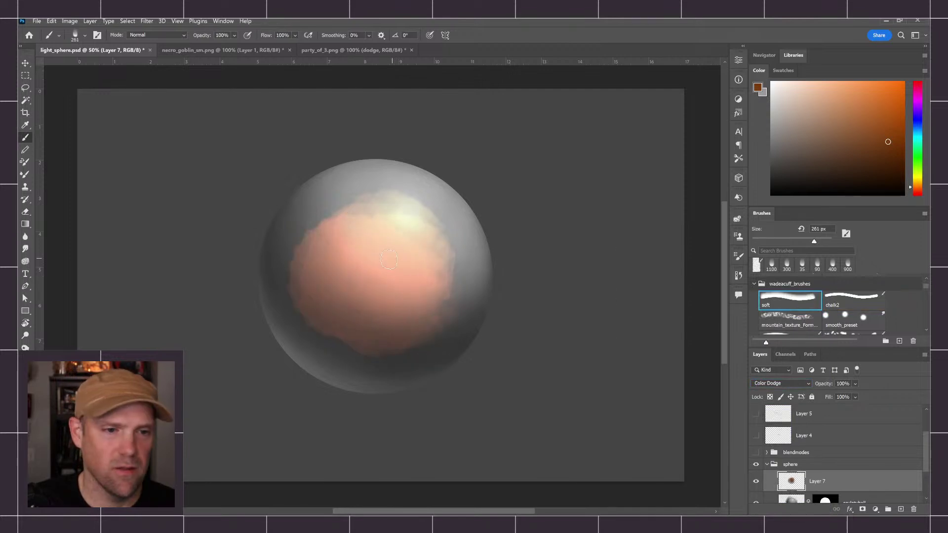
{"action": "key", "text": "bracketright"}
{"action": "key", "text": "bracketright"}
{"action": "key", "text": "bracketright"}
{"action": "key", "text": "bracketright"}
{"action": "key", "text": "bracketright"}
{"action": "key", "text": "bracketright"}
{"action": "key", "text": "bracketright"}
{"action": "key", "text": "bracketright"}
{"action": "key", "text": "bracketright"}
{"action": "key", "text": "bracketright"}
{"action": "mouse_move", "coordinate": [365, 258]}
{"action": "left_mouse_down"}
{"action": "mouse_move", "coordinate": [326, 243]}
{"action": "mouse_move", "coordinate": [315, 293]}
{"action": "mouse_move", "coordinate": [349, 349]}
{"action": "mouse_move", "coordinate": [322, 321]}
{"action": "mouse_move", "coordinate": [380, 347]}
{"action": "mouse_move", "coordinate": [389, 319]}
{"action": "mouse_move", "coordinate": [396, 332]}
{"action": "mouse_move", "coordinate": [442, 316]}
{"action": "mouse_move", "coordinate": [446, 279]}
{"action": "mouse_move", "coordinate": [400, 369]}
{"action": "mouse_move", "coordinate": [437, 280]}
{"action": "mouse_move", "coordinate": [444, 311]}
{"action": "mouse_move", "coordinate": [379, 221]}
{"action": "mouse_move", "coordinate": [405, 225]}
{"action": "mouse_move", "coordinate": [344, 263]}
{"action": "mouse_move", "coordinate": [329, 253]}
{"action": "mouse_move", "coordinate": [425, 331]}
{"action": "mouse_move", "coordinate": [345, 349]}
{"action": "mouse_move", "coordinate": [346, 258]}
{"action": "mouse_move", "coordinate": [381, 280]}
{"action": "mouse_move", "coordinate": [405, 343]}
{"action": "mouse_move", "coordinate": [319, 277]}
{"action": "left_mouse_up"}
{"action": "left_click", "coordinate": [879, 125]}
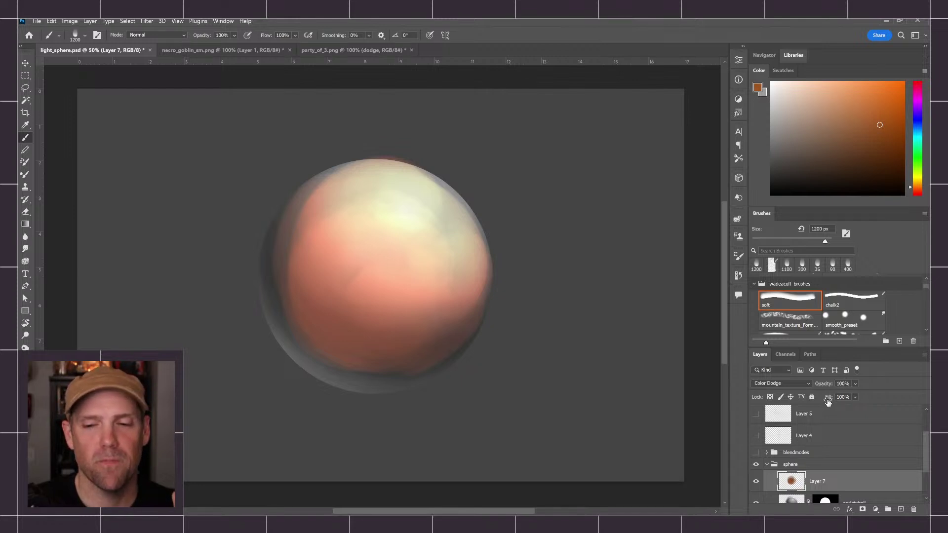
- Try the sphere's dodge layer at 60% opacity and then at 76% and 62% fill, and restore both to 100%
{"action": "left_click_drag", "start_coordinate": [826, 387], "coordinate": [817, 386]}
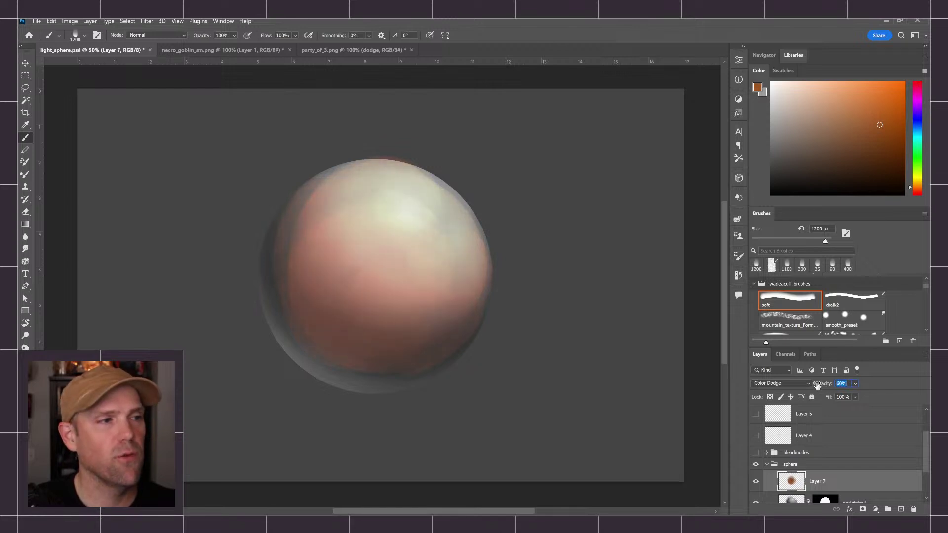
{"action": "mouse_move", "coordinate": [813, 384]}
{"action": "left_mouse_down"}
{"action": "mouse_move", "coordinate": [848, 383]}
{"action": "mouse_move", "coordinate": [826, 393]}
{"action": "left_mouse_up"}
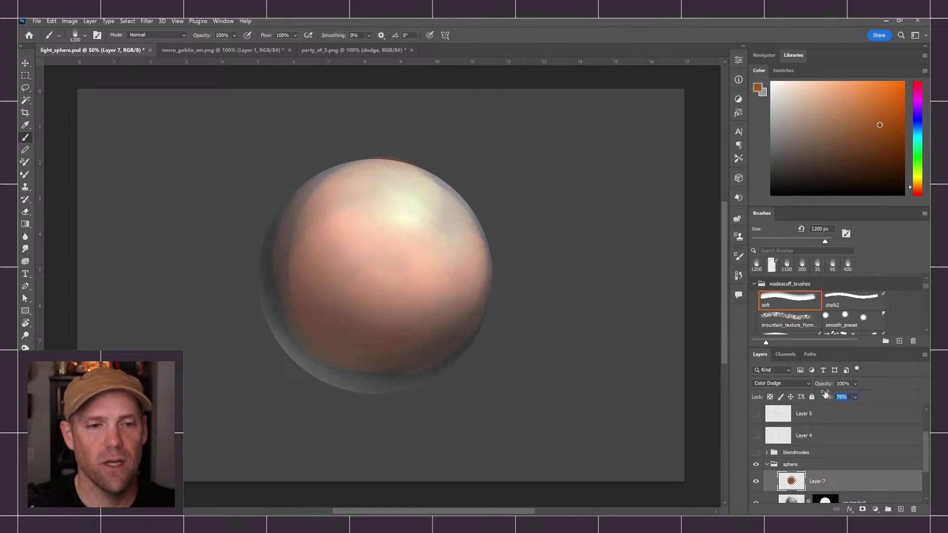
{"action": "left_click_drag", "start_coordinate": [820, 390], "coordinate": [820, 390]}
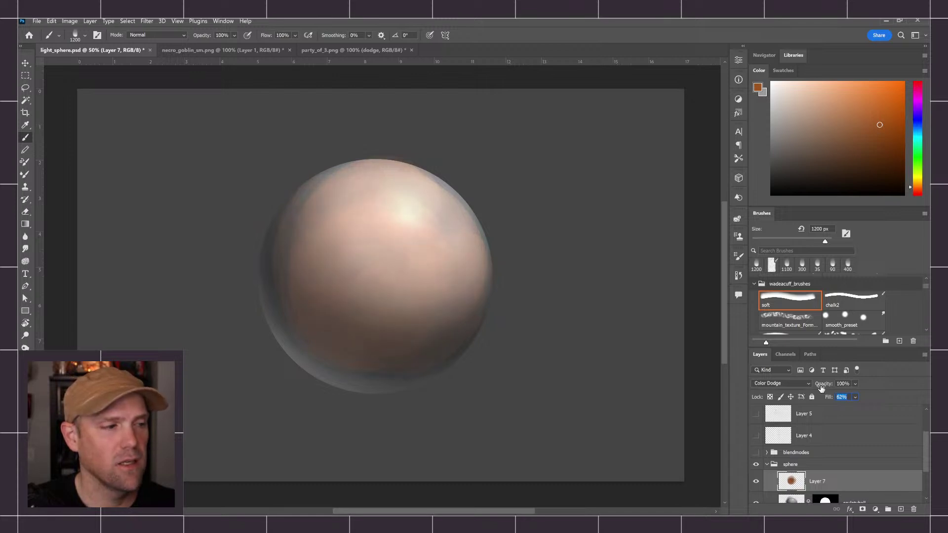
{"action": "left_click_drag", "start_coordinate": [825, 389], "coordinate": [831, 388]}
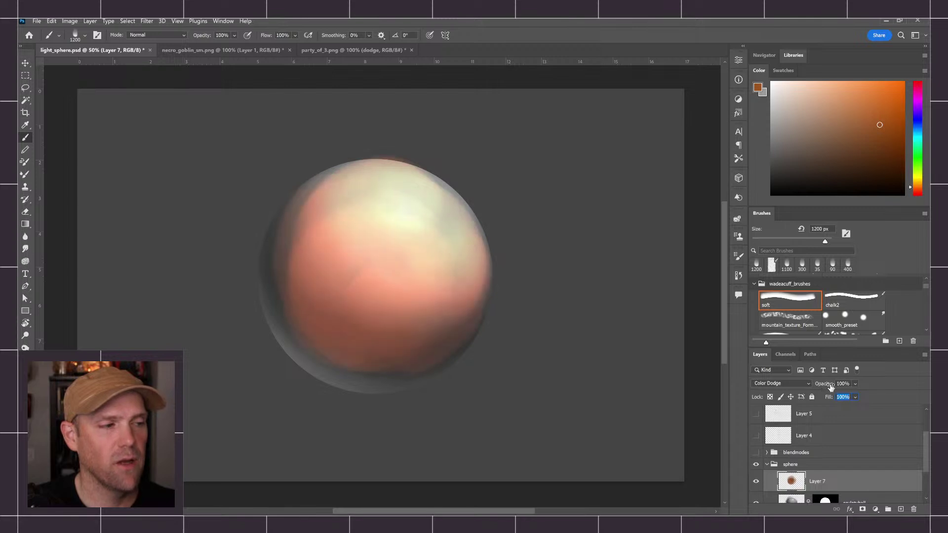
- Switch to party_of_3.png and lower the dodge layer's fill to 84%
{"action": "left_click", "coordinate": [850, 417]}
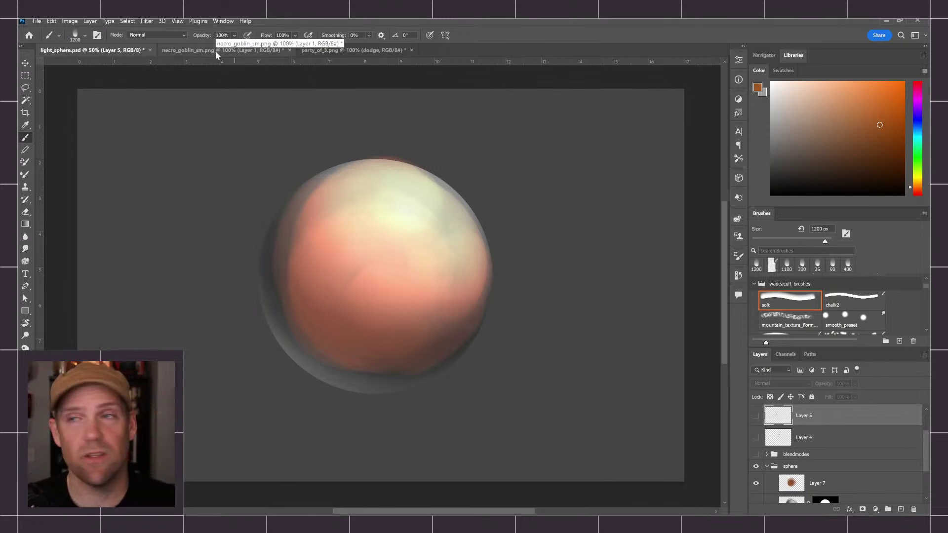
{"action": "left_click", "coordinate": [337, 49]}
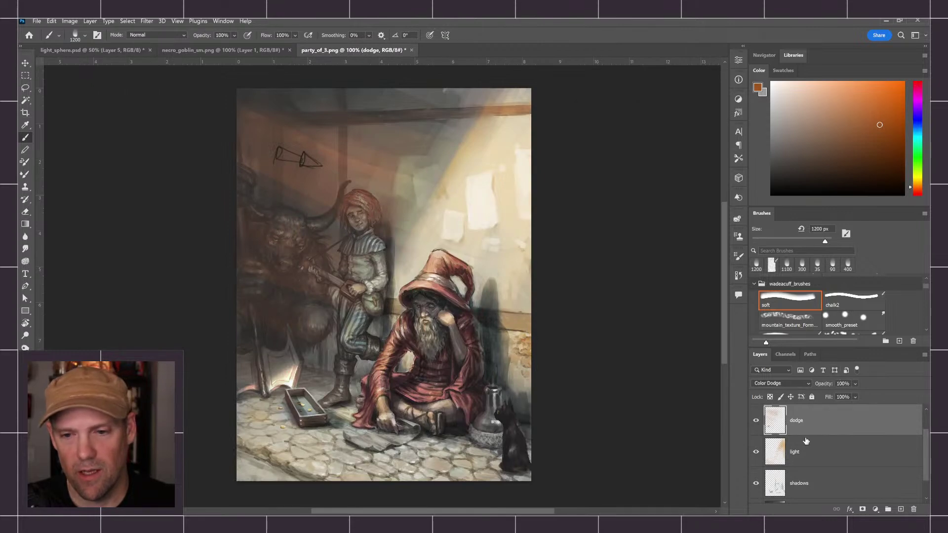
{"action": "left_click_drag", "start_coordinate": [828, 399], "coordinate": [824, 393]}
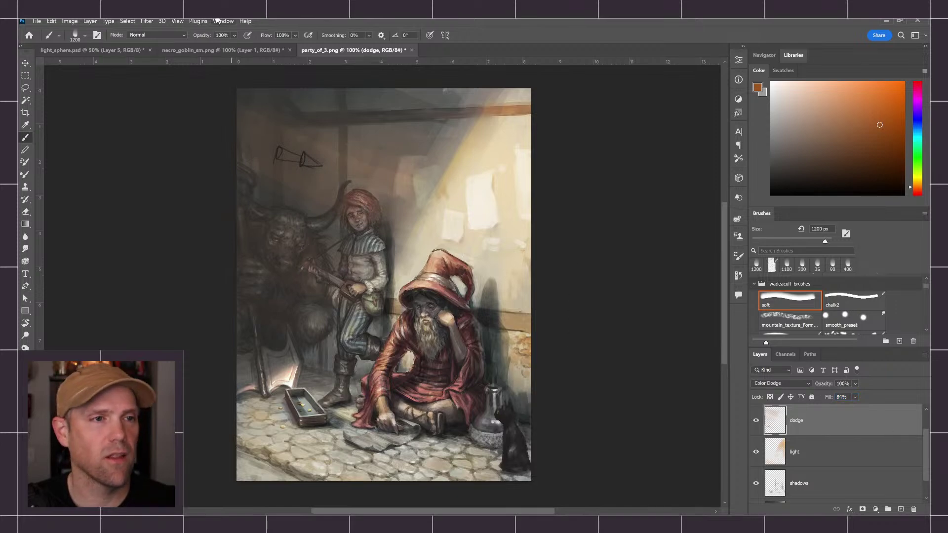
- Switch to necro_goblin_sm.png and add a new layer above the goblin painting
{"action": "left_click", "coordinate": [191, 51]}
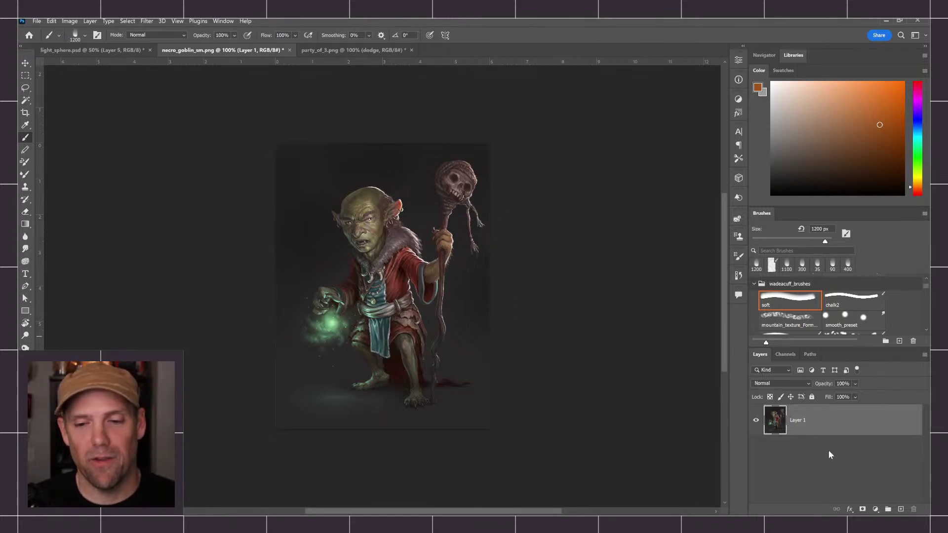
{"action": "left_click", "coordinate": [834, 468]}
{"action": "left_click", "coordinate": [812, 421]}
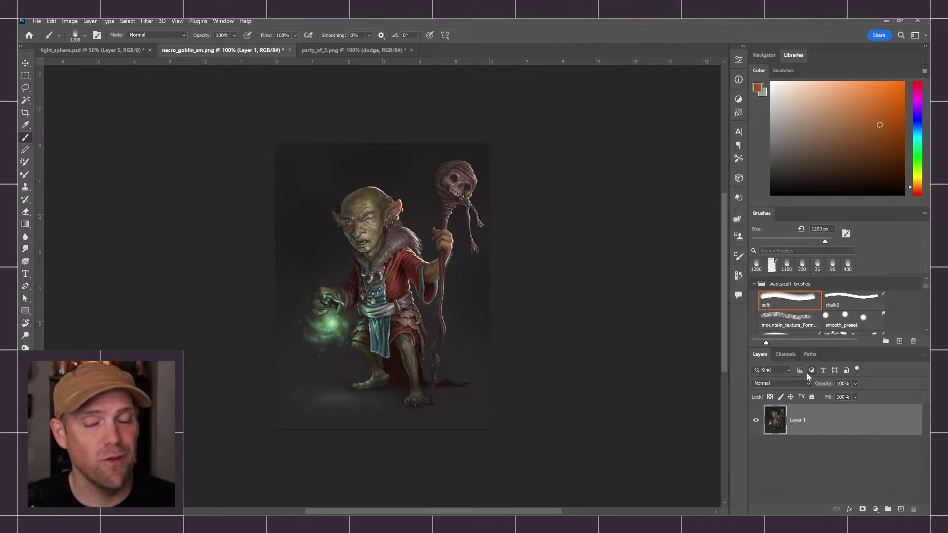
{"action": "left_click", "coordinate": [885, 470]}
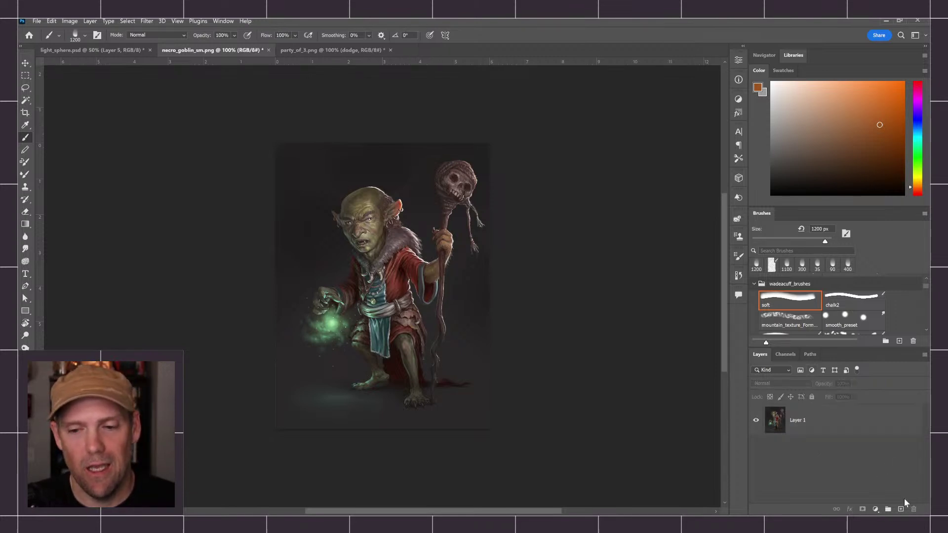
{"action": "left_click", "coordinate": [862, 419]}
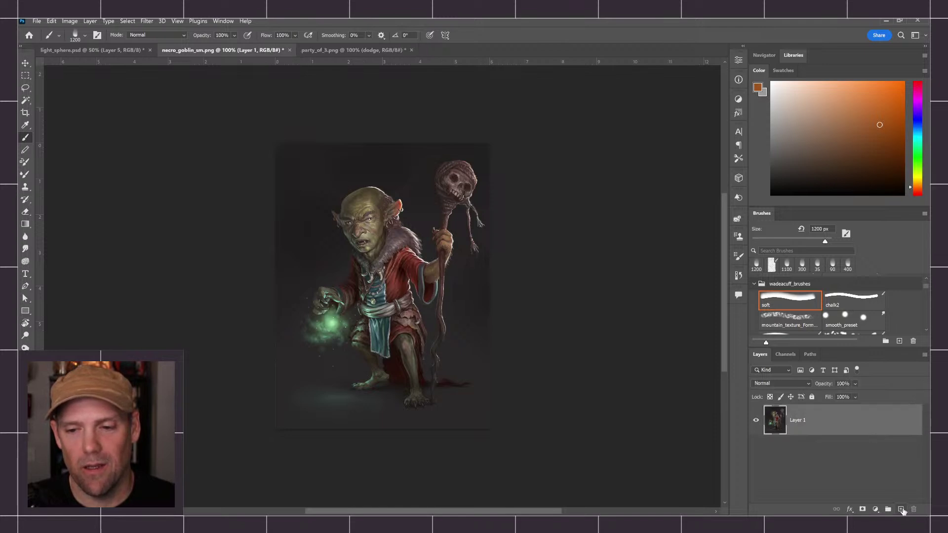
{"action": "left_click", "coordinate": [901, 509]}
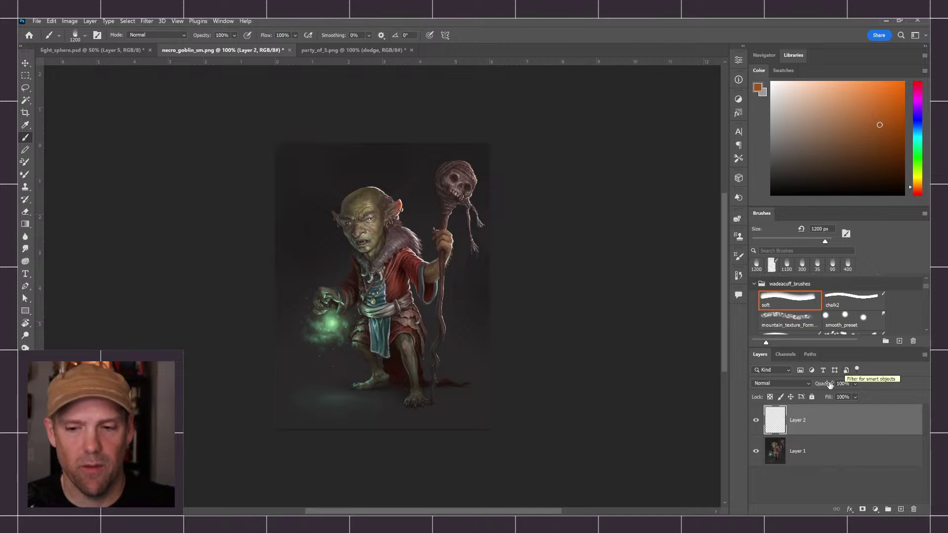
- Fill the new layer with 50% gray at 100% opacity and set its blending mode to Overlay
{"action": "left_click", "coordinate": [738, 113]}
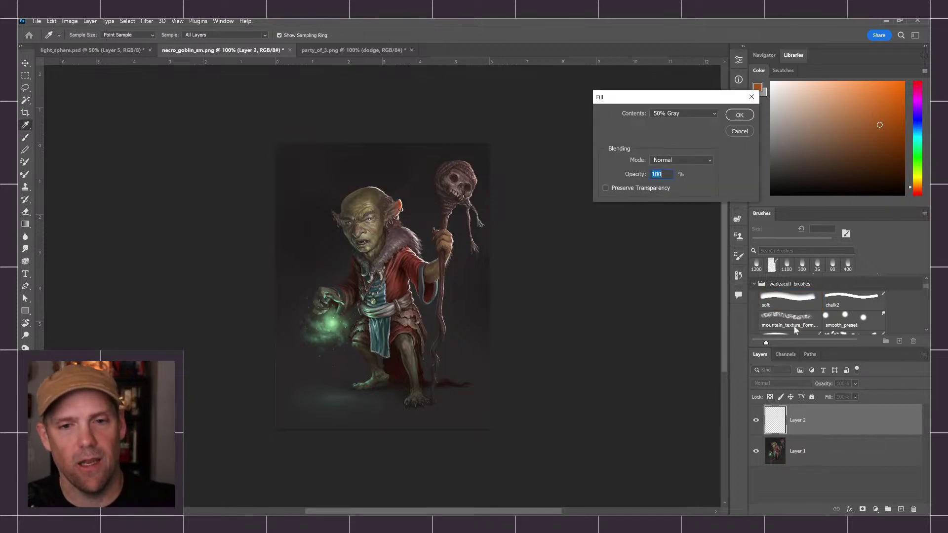
{"action": "left_click", "coordinate": [743, 114]}
{"action": "key", "text": "ctrl+BackSpace"}
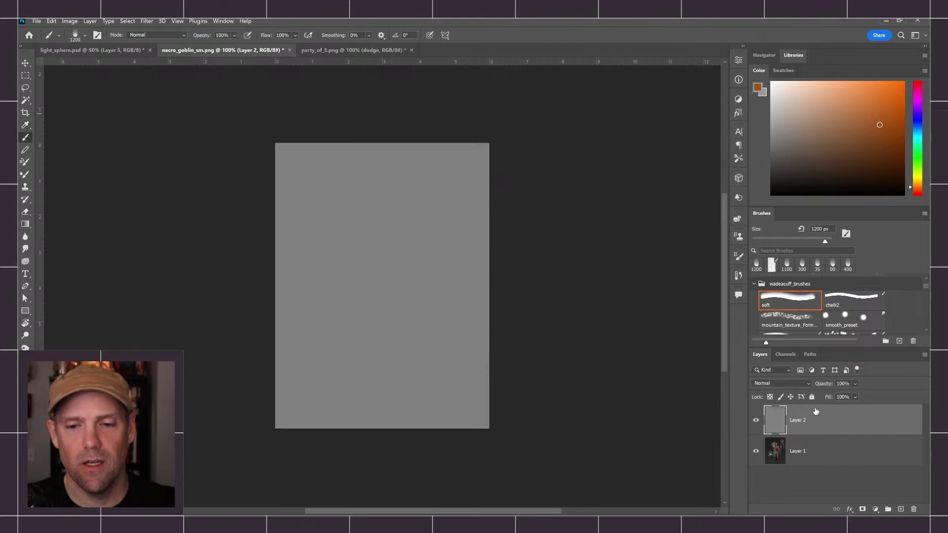
{"action": "left_click", "coordinate": [807, 383]}
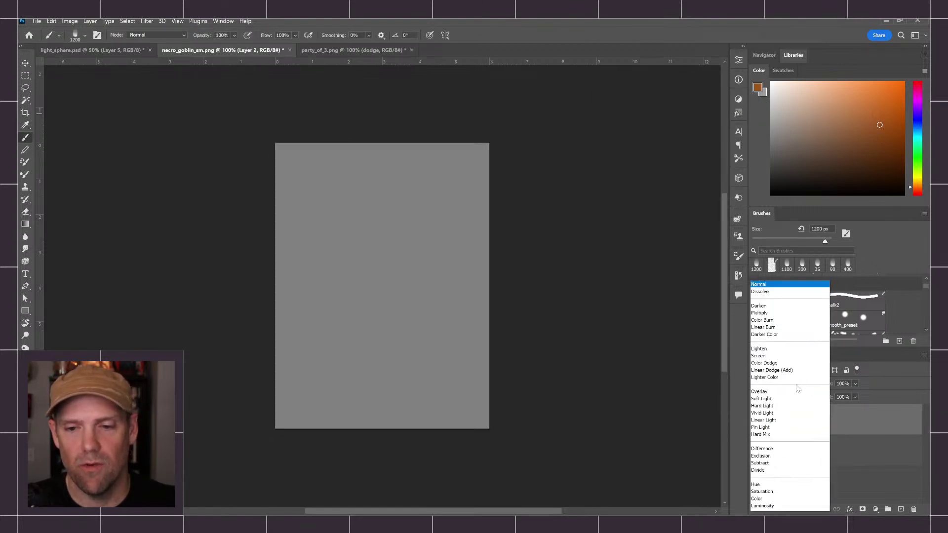
{"action": "left_click", "coordinate": [790, 395]}
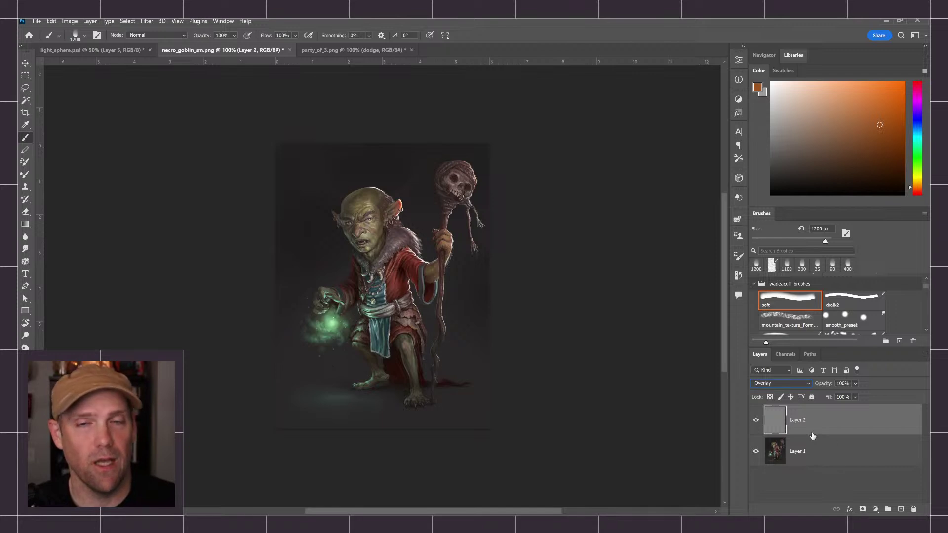
- Toggle the gray Overlay layer's visibility to compare the goblin painting with and without it
{"action": "left_click", "coordinate": [756, 420]}
{"action": "left_click", "coordinate": [756, 422]}
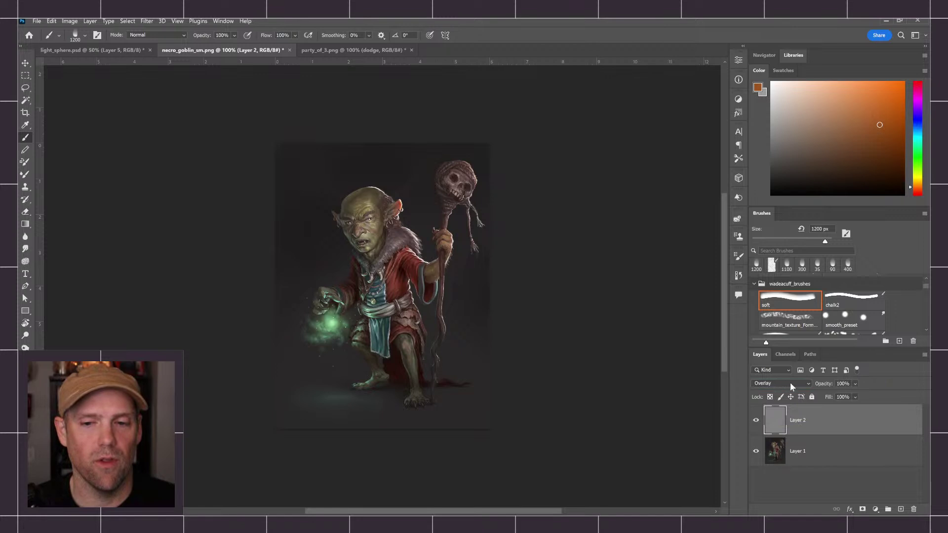
{"action": "left_click", "coordinate": [756, 422]}
{"action": "left_click", "coordinate": [756, 422]}
{"action": "left_click", "coordinate": [757, 423]}
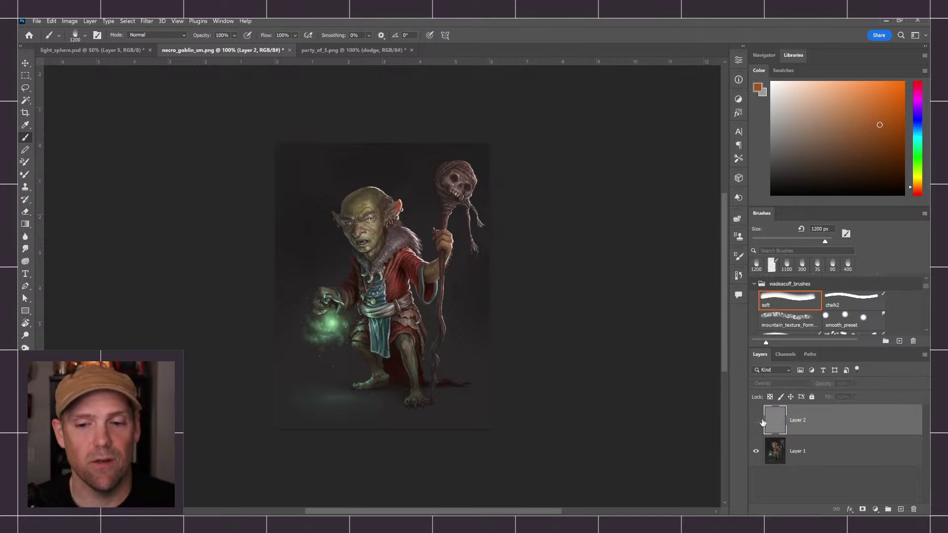
{"action": "left_click", "coordinate": [756, 422]}
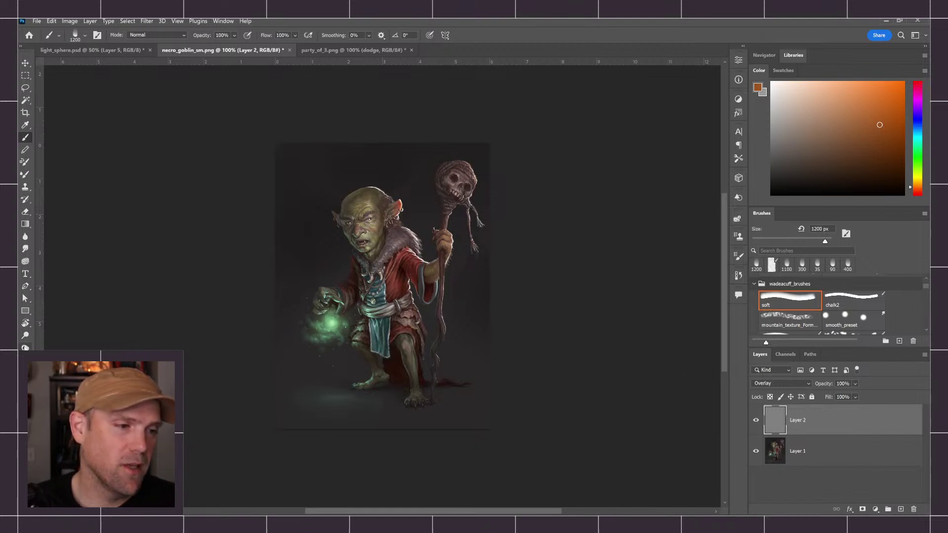
- Dodge the midtones of the goblin's face and the staff's skull with a 90 px brush on the gray Overlay layer
{"action": "key", "text": "o"}
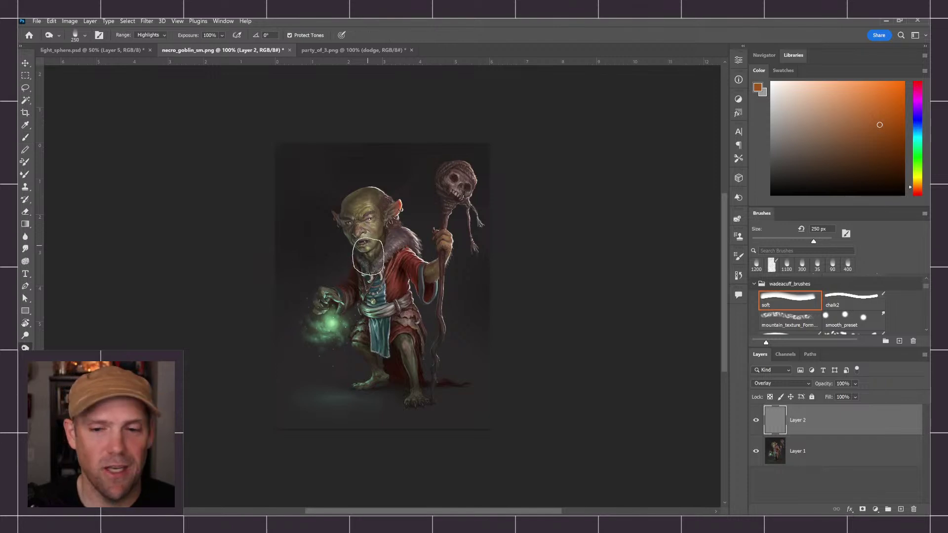
{"action": "key", "text": "z"}
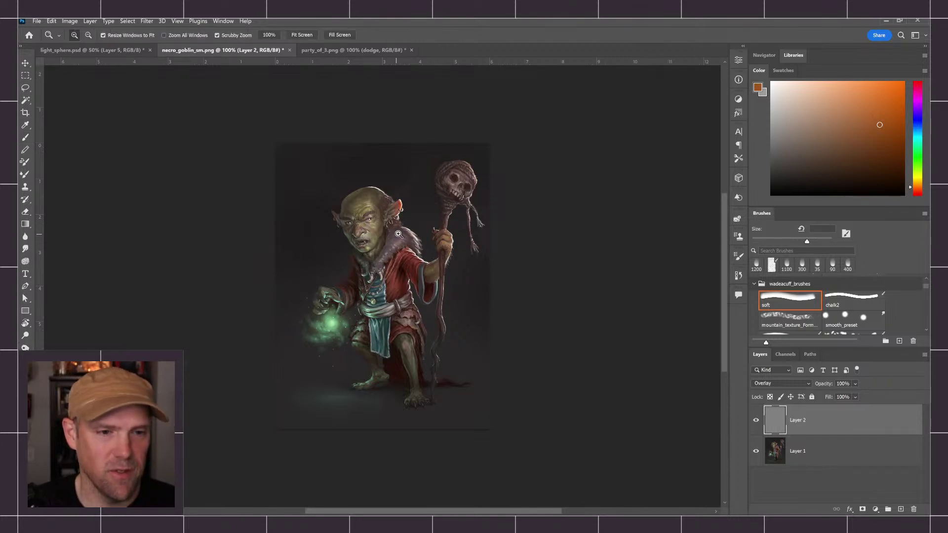
{"action": "left_click", "coordinate": [398, 234]}
{"action": "key", "text": "o"}
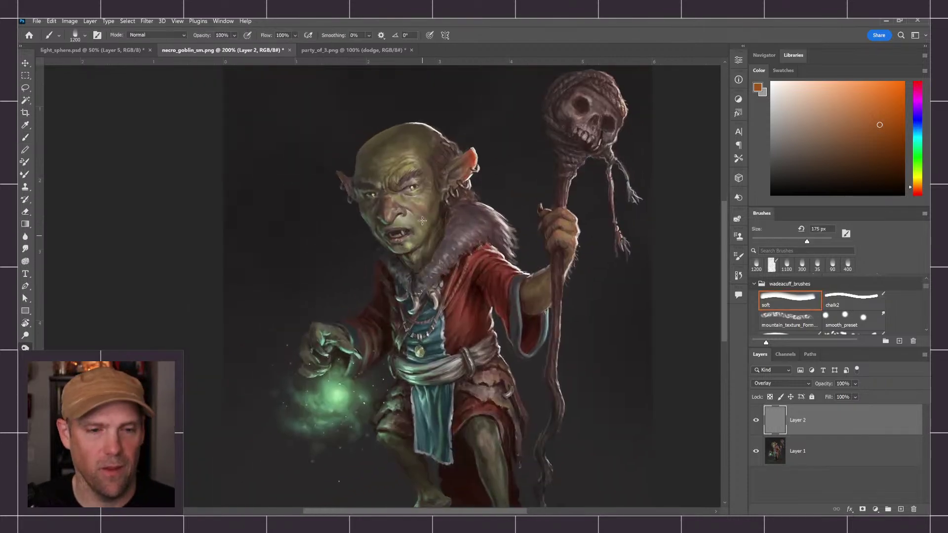
{"action": "left_click", "coordinate": [25, 335]}
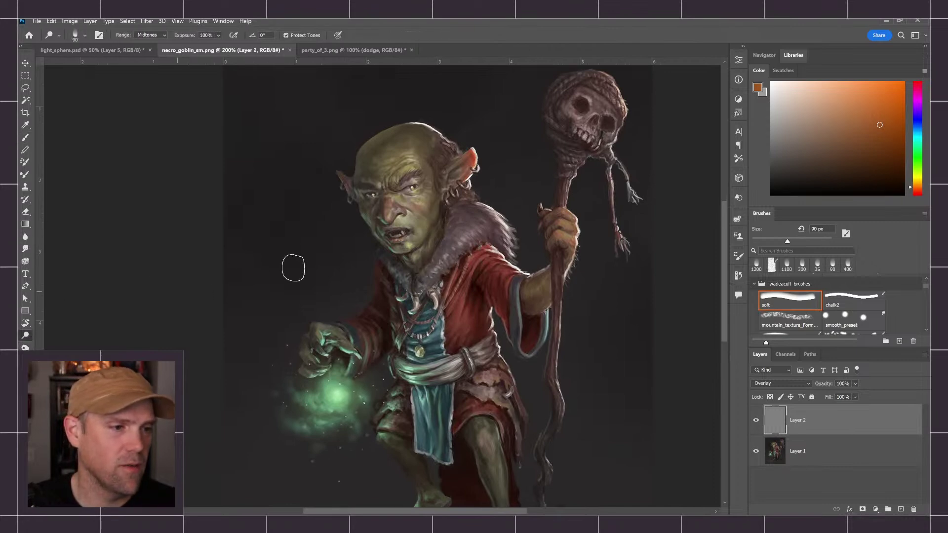
{"action": "mouse_move", "coordinate": [422, 229]}
{"action": "left_mouse_down"}
{"action": "mouse_move", "coordinate": [419, 164]}
{"action": "mouse_move", "coordinate": [415, 219]}
{"action": "mouse_move", "coordinate": [410, 178]}
{"action": "mouse_move", "coordinate": [397, 216]}
{"action": "mouse_move", "coordinate": [391, 206]}
{"action": "mouse_move", "coordinate": [403, 161]}
{"action": "mouse_move", "coordinate": [402, 245]}
{"action": "mouse_move", "coordinate": [398, 181]}
{"action": "mouse_move", "coordinate": [407, 247]}
{"action": "mouse_move", "coordinate": [409, 157]}
{"action": "mouse_move", "coordinate": [391, 174]}
{"action": "mouse_move", "coordinate": [393, 158]}
{"action": "mouse_move", "coordinate": [410, 169]}
{"action": "left_mouse_up"}
{"action": "mouse_move", "coordinate": [589, 126]}
{"action": "left_mouse_down"}
{"action": "mouse_move", "coordinate": [584, 102]}
{"action": "mouse_move", "coordinate": [604, 118]}
{"action": "mouse_move", "coordinate": [600, 126]}
{"action": "mouse_move", "coordinate": [607, 114]}
{"action": "mouse_move", "coordinate": [608, 124]}
{"action": "mouse_move", "coordinate": [588, 130]}
{"action": "mouse_move", "coordinate": [585, 101]}
{"action": "mouse_move", "coordinate": [578, 107]}
{"action": "mouse_move", "coordinate": [596, 141]}
{"action": "left_mouse_up"}
- Dodge the hand holding the staff and the wooden shaft below it, reducing the brush to 40 px for the shaft
{"action": "key", "text": "bracketleft"}
{"action": "mouse_move", "coordinate": [561, 215]}
{"action": "left_mouse_down"}
{"action": "mouse_move", "coordinate": [565, 235]}
{"action": "mouse_move", "coordinate": [572, 228]}
{"action": "mouse_move", "coordinate": [549, 269]}
{"action": "mouse_move", "coordinate": [559, 306]}
{"action": "mouse_move", "coordinate": [559, 294]}
{"action": "mouse_move", "coordinate": [554, 340]}
{"action": "left_mouse_up"}
{"action": "key", "text": "bracketleft"}
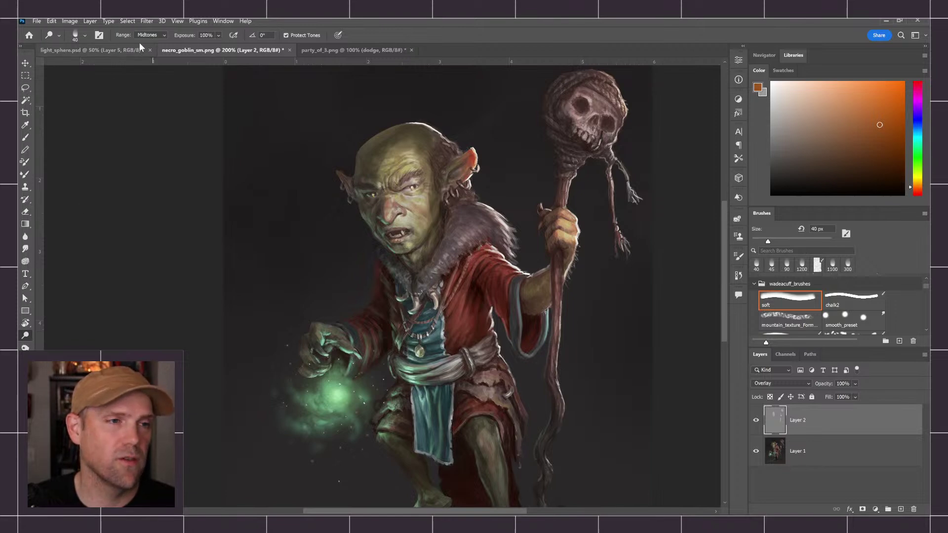
{"action": "left_click_drag", "start_coordinate": [549, 349], "coordinate": [556, 396]}
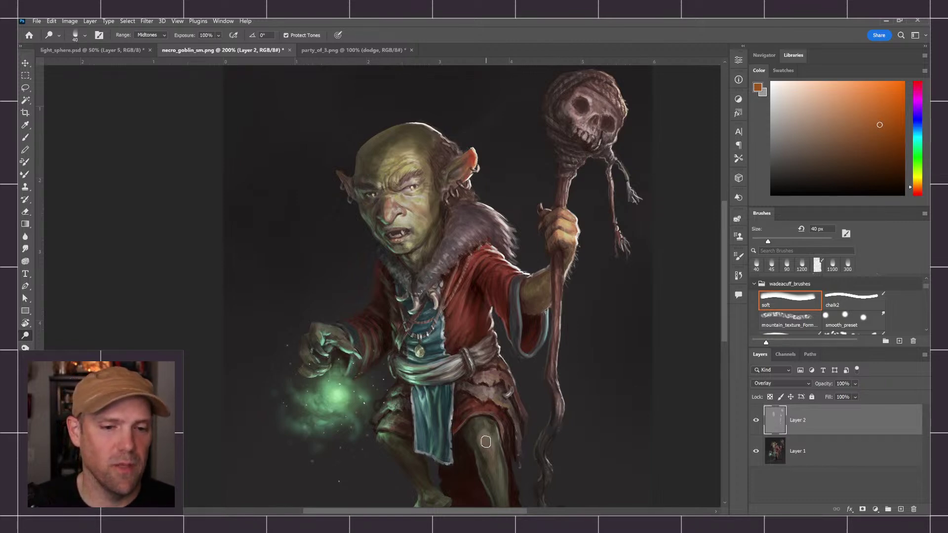
- Dodge the goblin's forward knee, the front of the red robe and the waist, using a brush up to 200 px wide
{"action": "key", "text": "bracketright"}
{"action": "key", "text": "bracketright"}
{"action": "key", "text": "bracketright"}
{"action": "key", "text": "bracketright"}
{"action": "key", "text": "bracketright"}
{"action": "key", "text": "bracketright"}
{"action": "key", "text": "bracketright"}
{"action": "key", "text": "bracketright"}
{"action": "key", "text": "bracketright"}
{"action": "key", "text": "bracketright"}
{"action": "left_click_drag", "start_coordinate": [448, 373], "coordinate": [452, 275]}
{"action": "key", "text": "bracketleft"}
{"action": "left_click_drag", "start_coordinate": [439, 332], "coordinate": [463, 397]}
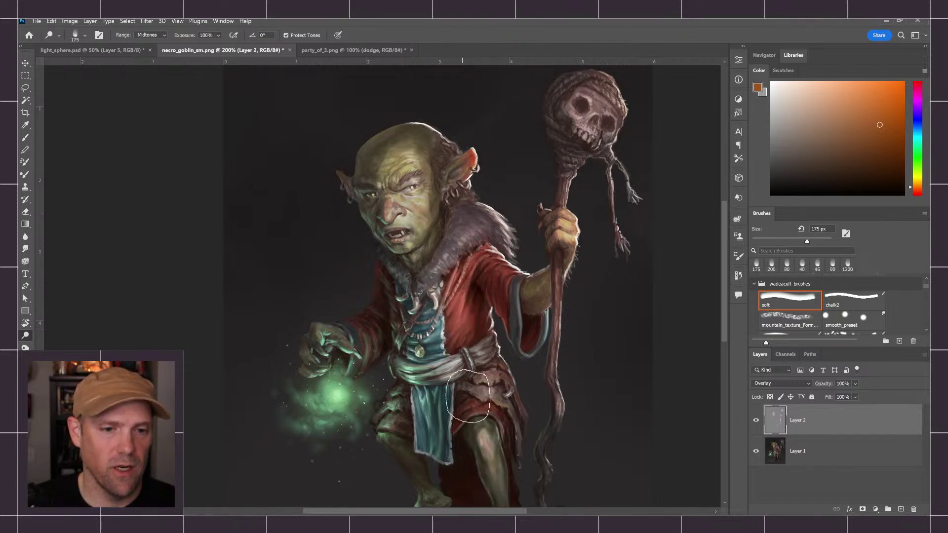
- Dodge the shoulder of the red robe beside the fur collar with a 90 px brush
{"action": "key", "text": "bracketleft"}
{"action": "key", "text": "bracketleft"}
{"action": "key", "text": "bracketleft"}
{"action": "key", "text": "bracketleft"}
{"action": "left_click_drag", "start_coordinate": [485, 259], "coordinate": [482, 246]}
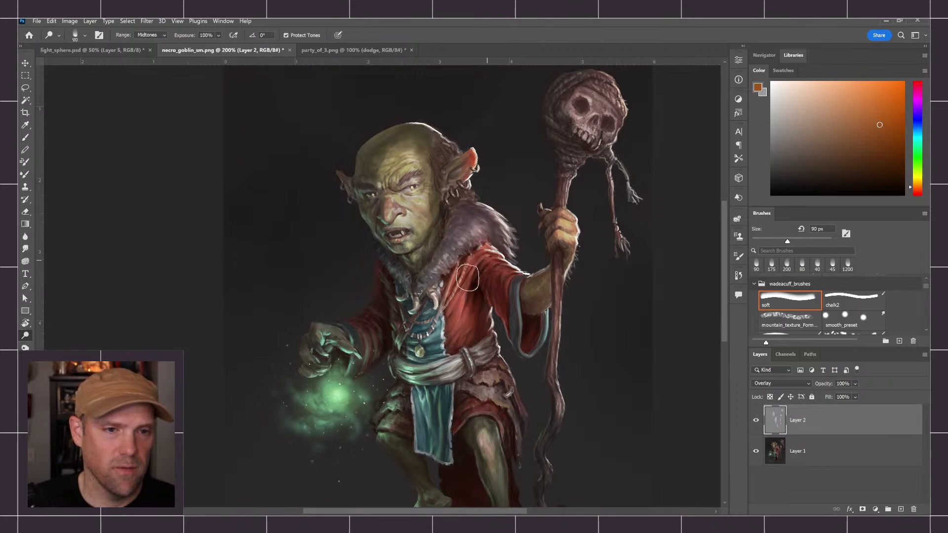
- Toggle the gray layer's visibility to compare the painting with and without the dodged highlights
{"action": "left_click", "coordinate": [755, 420]}
{"action": "left_click", "coordinate": [754, 423]}
{"action": "left_click", "coordinate": [753, 427]}
{"action": "left_click", "coordinate": [754, 427]}
{"action": "left_click", "coordinate": [755, 424]}
{"action": "left_click", "coordinate": [755, 424]}
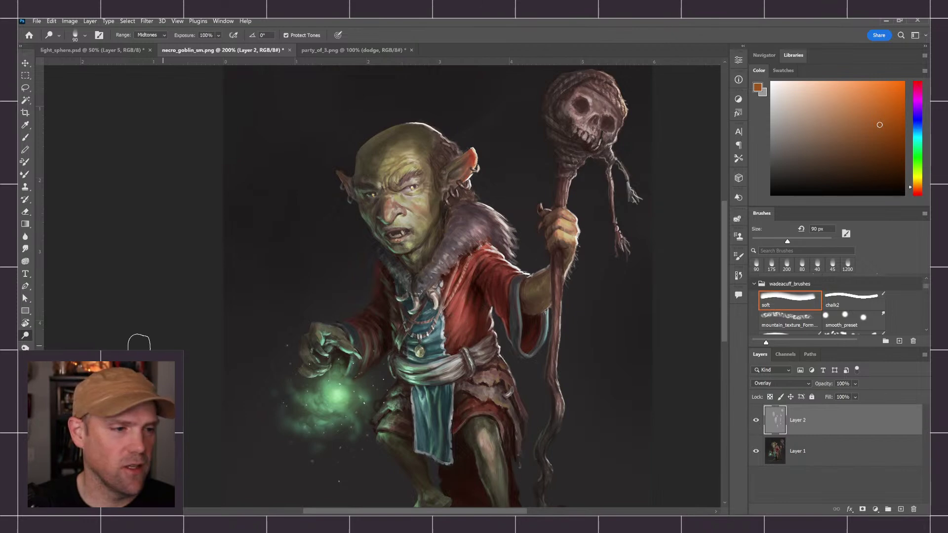
- Burn the fur collar below the goblin's jaw using a 70 px Burn brush with Range set to Highlights
{"action": "left_click", "coordinate": [25, 347]}
{"action": "key", "text": "bracketleft"}
{"action": "key", "text": "bracketleft"}
{"action": "mouse_move", "coordinate": [445, 244]}
{"action": "left_mouse_down"}
{"action": "mouse_move", "coordinate": [422, 272]}
{"action": "mouse_move", "coordinate": [433, 243]}
{"action": "left_mouse_up"}
- Burn the top of the goblin's head and the area behind the jaw, enlarging the brush to 150 px for the head
{"action": "key", "text": "bracketright"}
{"action": "key", "text": "bracketright"}
{"action": "key", "text": "bracketright"}
{"action": "key", "text": "bracketright"}
{"action": "key", "text": "bracketright"}
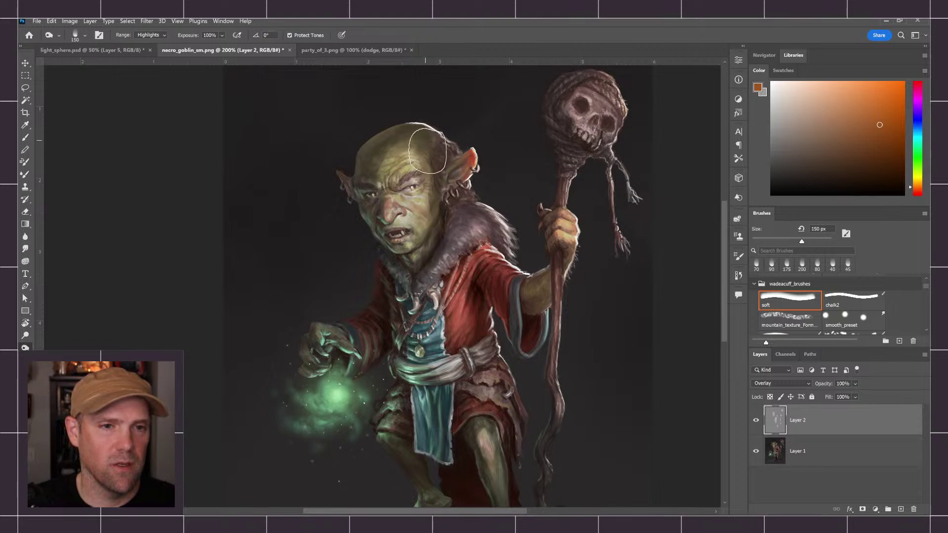
{"action": "mouse_move", "coordinate": [410, 149]}
{"action": "left_mouse_down"}
{"action": "mouse_move", "coordinate": [412, 137]}
{"action": "mouse_move", "coordinate": [383, 152]}
{"action": "left_mouse_up"}
{"action": "left_click_drag", "start_coordinate": [453, 192], "coordinate": [454, 234]}
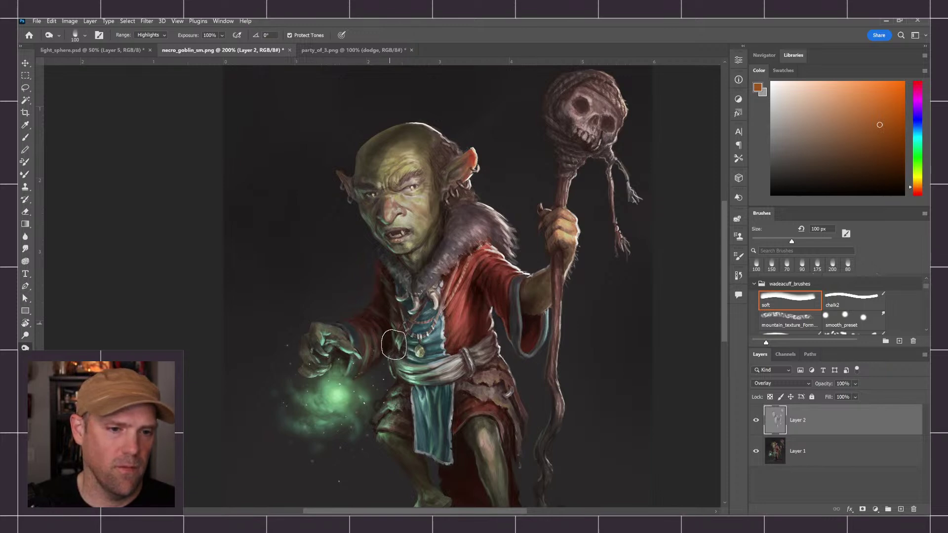
- View the whole goblin and toggle the gray layer to compare the painting before and after dodging and burning
{"action": "key", "text": "z"}
{"action": "left_click", "coordinate": [504, 283], "text": "alt"}
{"action": "left_click_drag", "start_coordinate": [475, 283], "coordinate": [497, 277]}
{"action": "left_click_drag", "start_coordinate": [486, 325], "coordinate": [430, 286]}
{"action": "key", "text": "o"}
{"action": "left_click", "coordinate": [754, 422]}
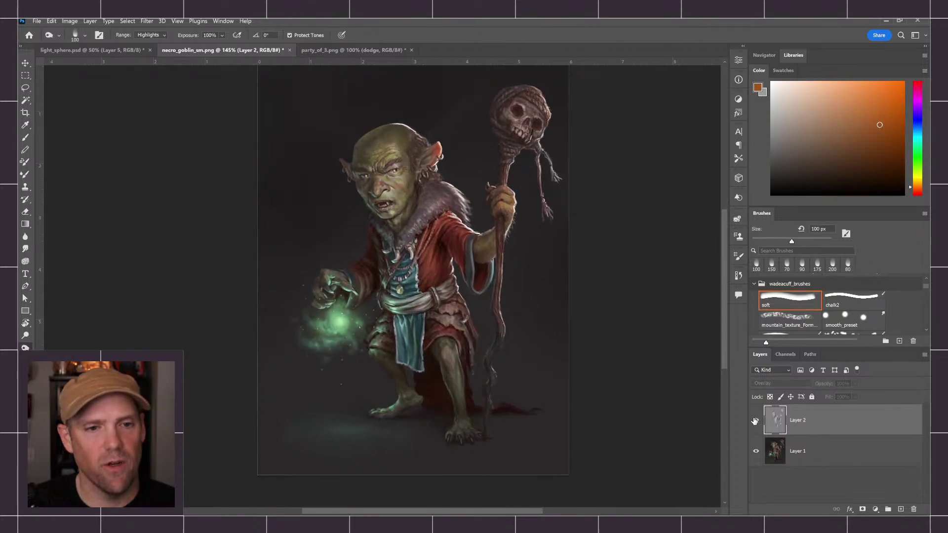
{"action": "left_click", "coordinate": [755, 421]}
{"action": "left_click", "coordinate": [754, 421]}
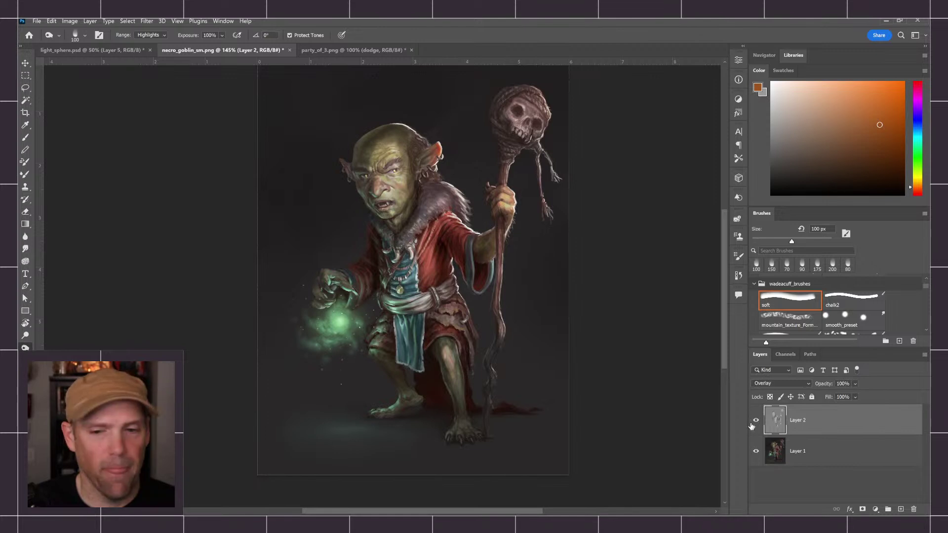
{"action": "left_click", "coordinate": [756, 422]}
{"action": "left_click", "coordinate": [755, 421]}
- Inspect the gray layer by itself with the painting hidden, and compare the restored painting with and without it
{"action": "left_click", "coordinate": [756, 452]}
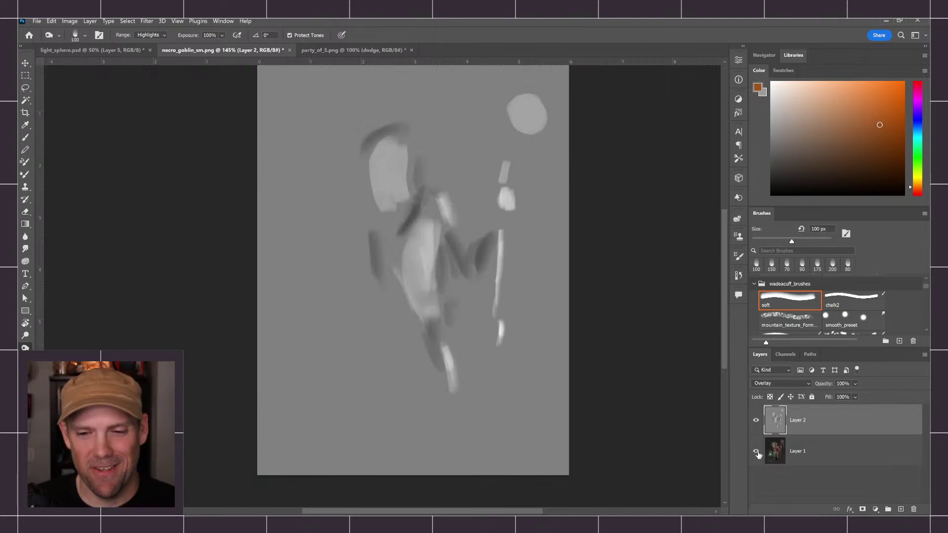
{"action": "left_click", "coordinate": [756, 451]}
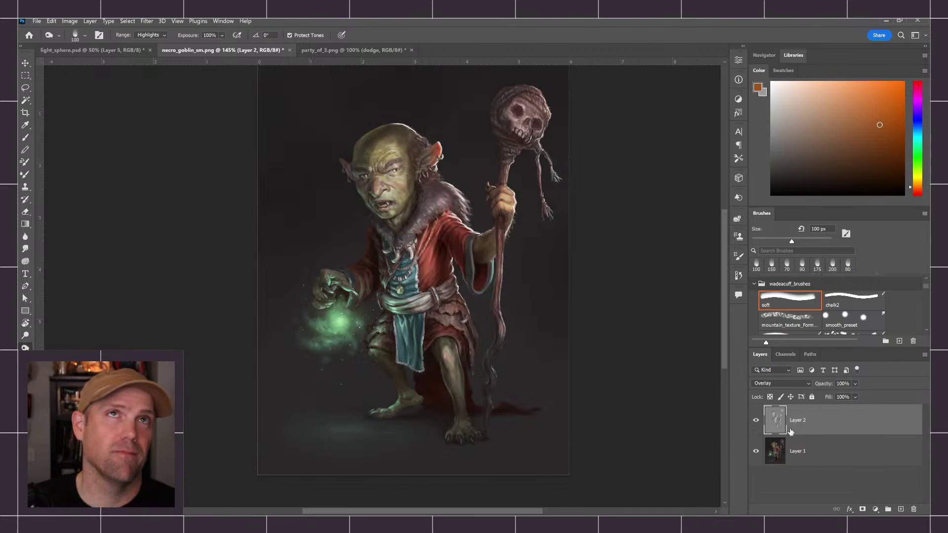
{"action": "left_click", "coordinate": [755, 421]}
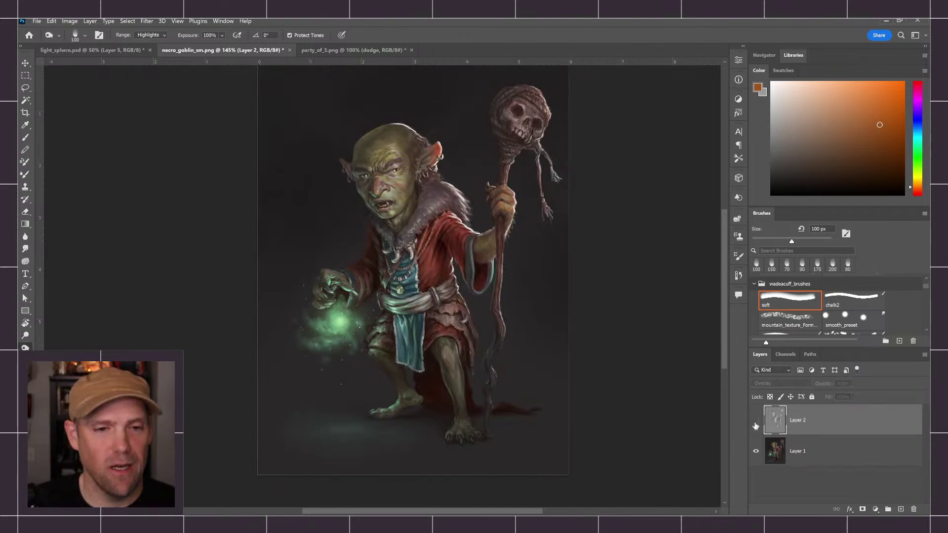
{"action": "left_click", "coordinate": [756, 421]}
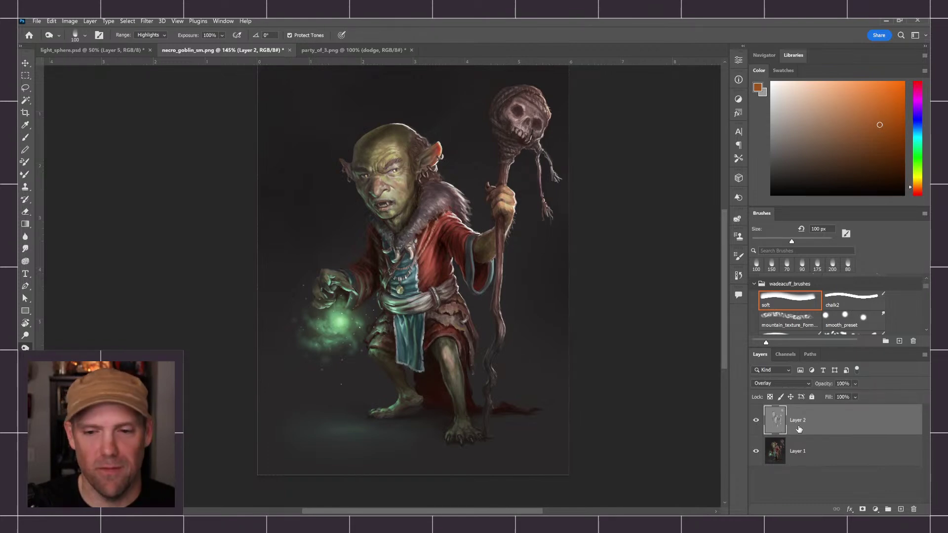
- Hide the painting, smudge the robe highlight's edges on the gray layer with the smooth_preset brush, and show the painting again
{"action": "left_click", "coordinate": [756, 450]}
{"action": "key", "text": "r"}
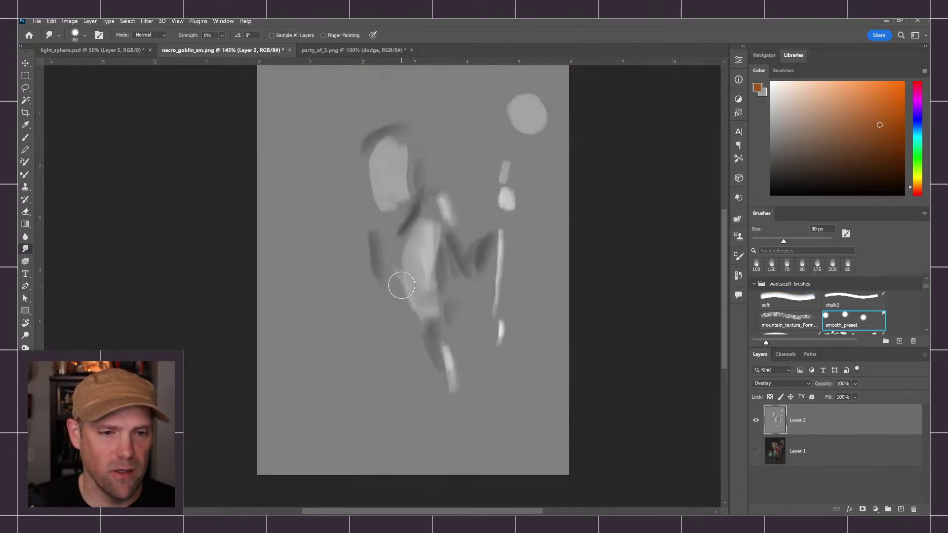
{"action": "left_click_drag", "start_coordinate": [409, 310], "coordinate": [413, 279]}
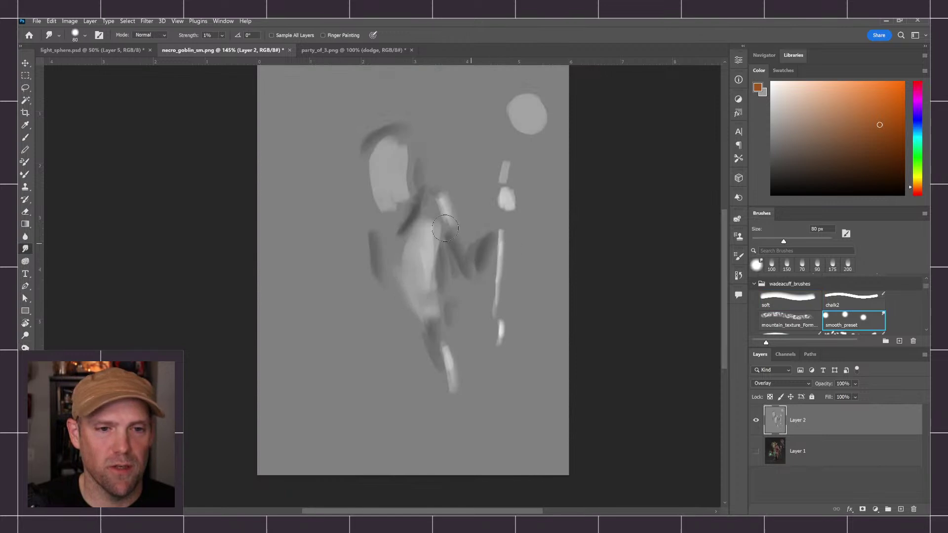
{"action": "key", "text": "bracketleft"}
{"action": "key", "text": "bracketleft"}
{"action": "key", "text": "bracketleft"}
{"action": "key", "text": "bracketleft"}
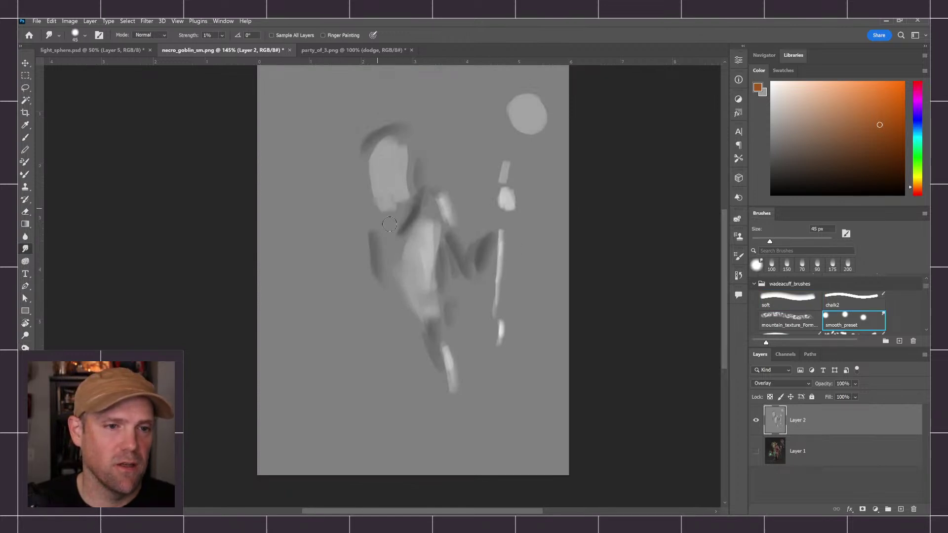
{"action": "left_click", "coordinate": [756, 451]}
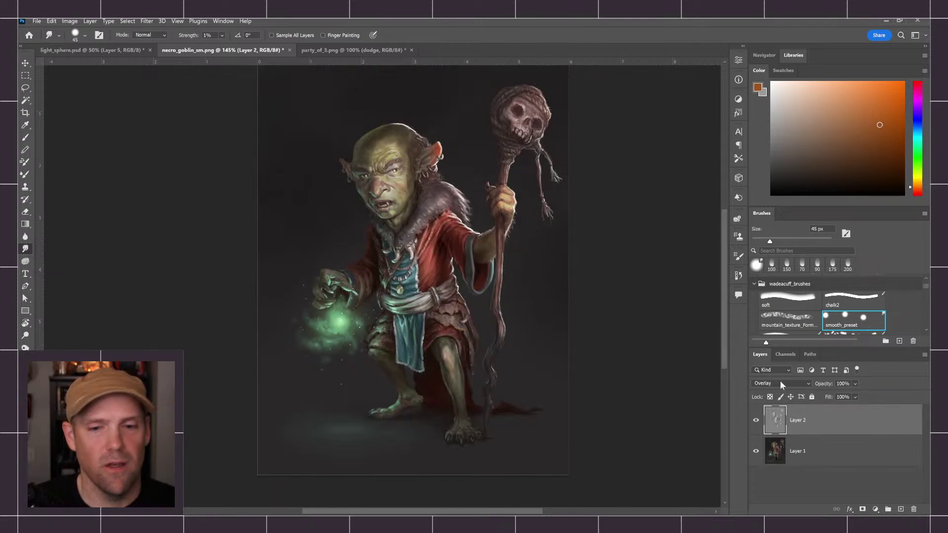
- Add a new layer above the gray Overlay layer and set its blending mode to Color Dodge
{"action": "left_click", "coordinate": [830, 454]}
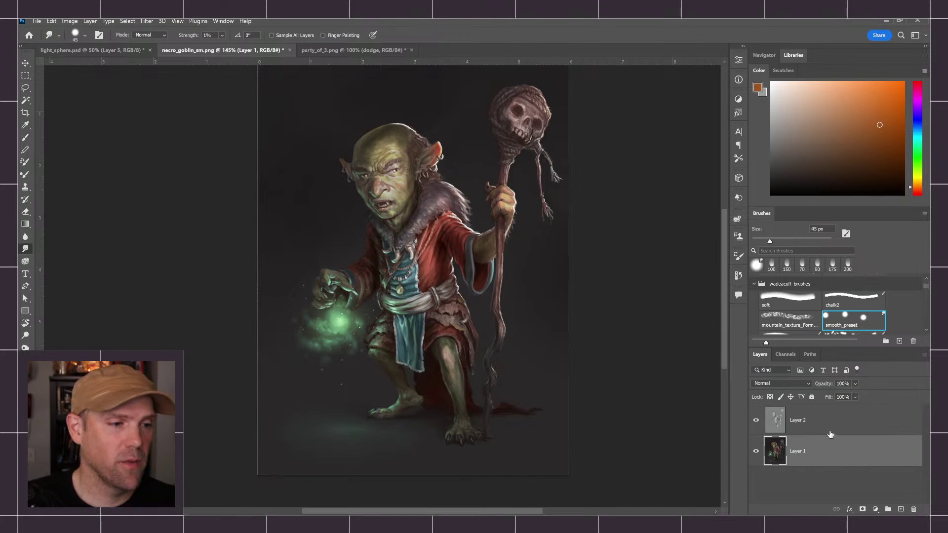
{"action": "left_click", "coordinate": [810, 428]}
{"action": "left_click", "coordinate": [811, 452]}
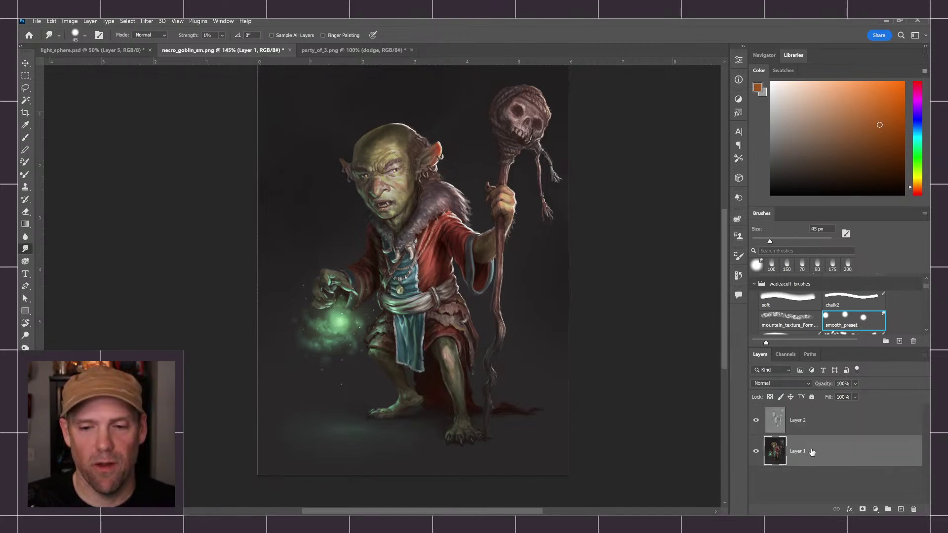
{"action": "left_click", "coordinate": [900, 509]}
{"action": "left_click_drag", "start_coordinate": [816, 461], "coordinate": [807, 417]}
{"action": "left_click", "coordinate": [800, 384]}
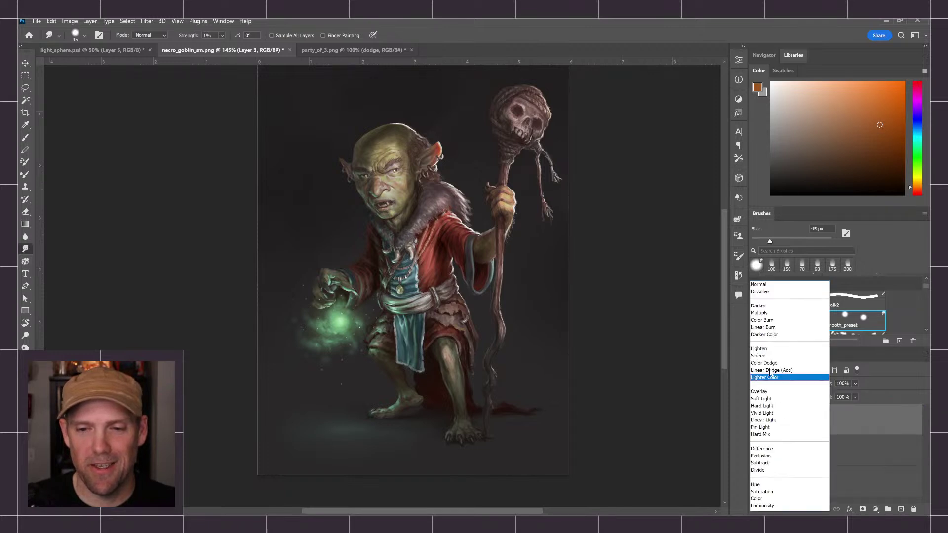
{"action": "left_click", "coordinate": [774, 364]}
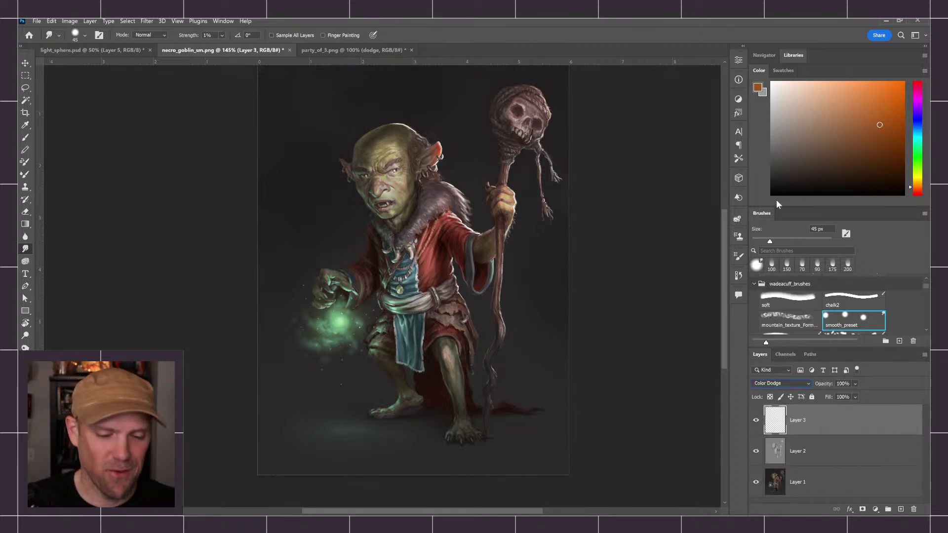
- Choose a saturated green foreground color and the soft brush preset for painting with the Brush tool
{"action": "left_click", "coordinate": [917, 153]}
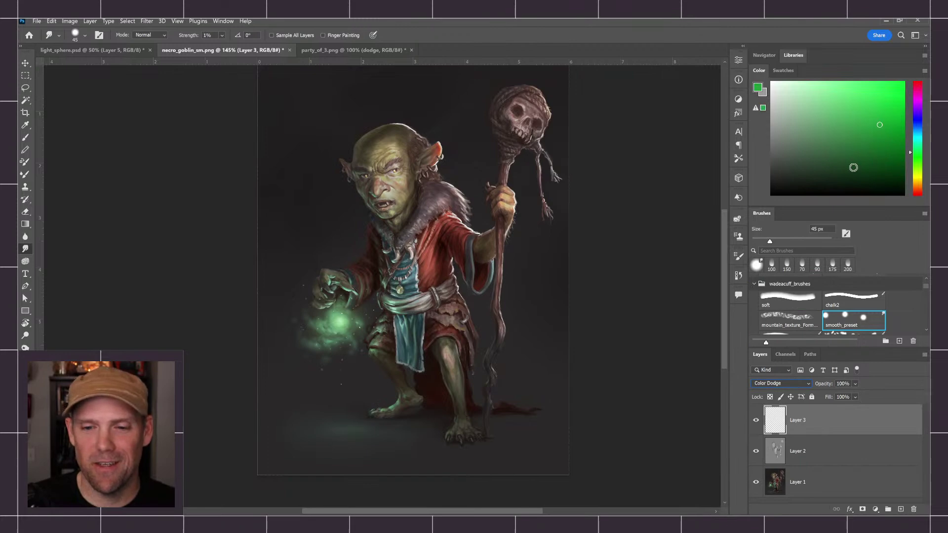
{"action": "left_click", "coordinate": [791, 304]}
{"action": "left_click", "coordinate": [877, 134]}
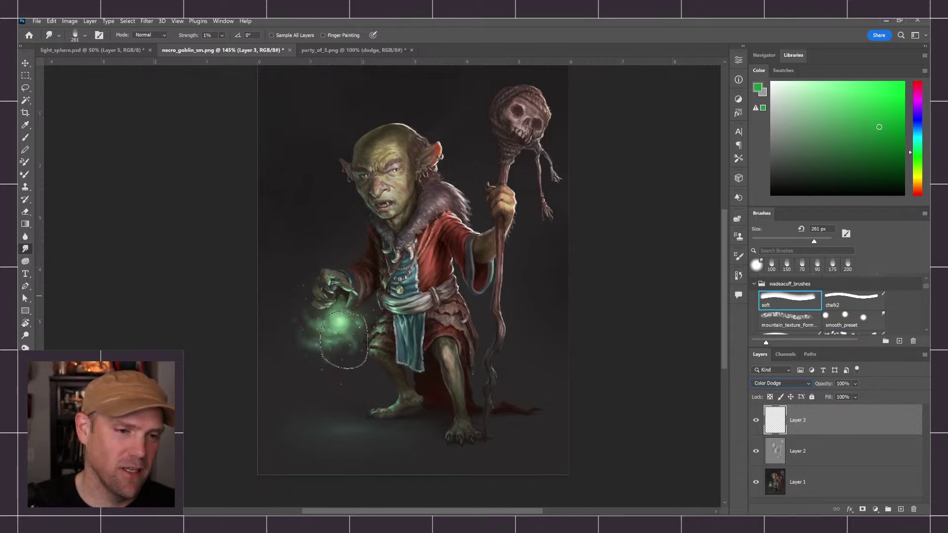
{"action": "key", "text": "bracketleft"}
{"action": "key", "text": "bracketleft"}
{"action": "key", "text": "bracketleft"}
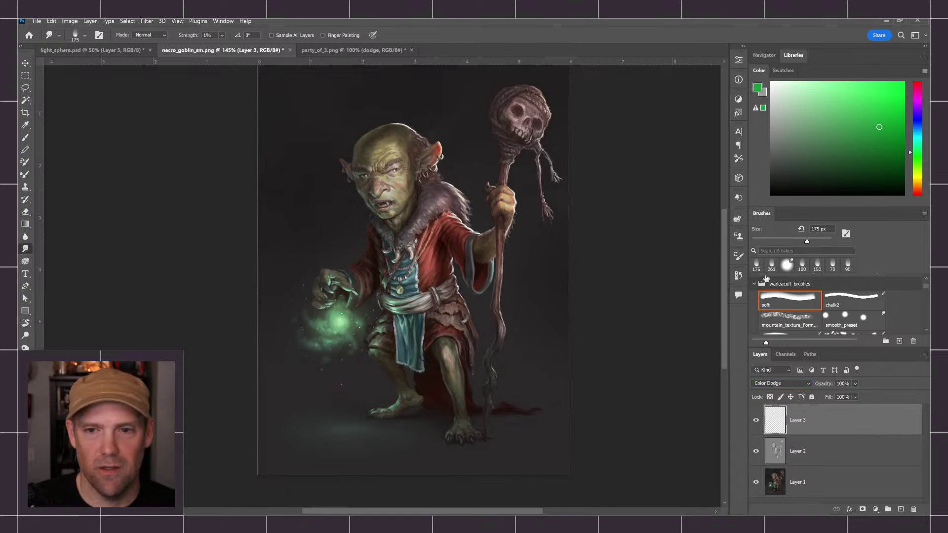
{"action": "key", "text": "b"}
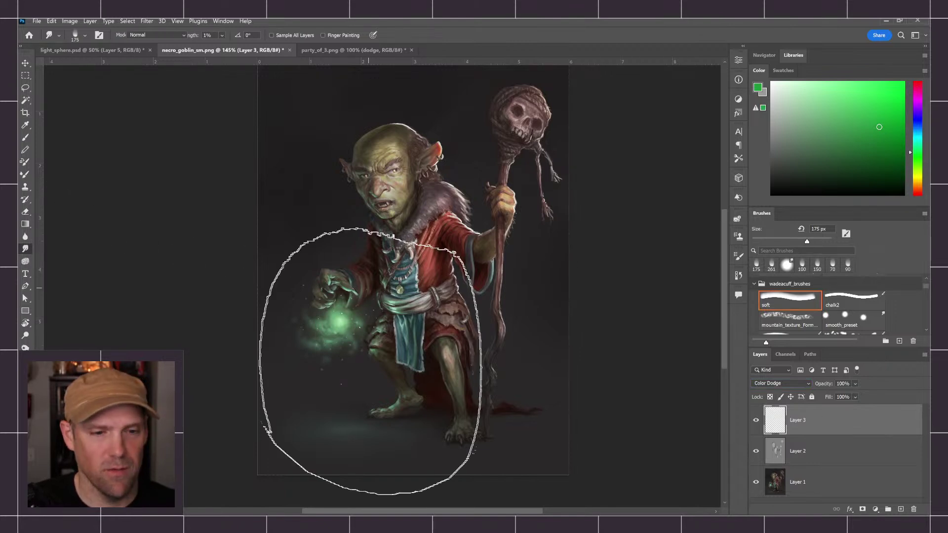
- Paint a green glow over the magic orb below the goblin's hand with a 300 px brush on the Color Dodge layer
{"action": "key", "text": "bracketleft"}
{"action": "key", "text": "bracketleft"}
{"action": "key", "text": "bracketleft"}
{"action": "key", "text": "bracketleft"}
{"action": "key", "text": "bracketleft"}
{"action": "key", "text": "bracketleft"}
{"action": "key", "text": "bracketleft"}
{"action": "key", "text": "bracketleft"}
{"action": "key", "text": "bracketleft"}
{"action": "mouse_move", "coordinate": [309, 360]}
{"action": "left_mouse_down"}
{"action": "mouse_move", "coordinate": [317, 324]}
{"action": "mouse_move", "coordinate": [352, 341]}
{"action": "mouse_move", "coordinate": [312, 371]}
{"action": "mouse_move", "coordinate": [332, 316]}
{"action": "left_mouse_up"}
- Paint green light on the thigh beside the magic orb with an 80 px brush
{"action": "key", "text": "bracketleft"}
{"action": "key", "text": "bracketleft"}
{"action": "key", "text": "bracketleft"}
{"action": "key", "text": "bracketleft"}
{"action": "key", "text": "bracketleft"}
{"action": "key", "text": "bracketleft"}
{"action": "key", "text": "bracketleft"}
{"action": "key", "text": "bracketleft"}
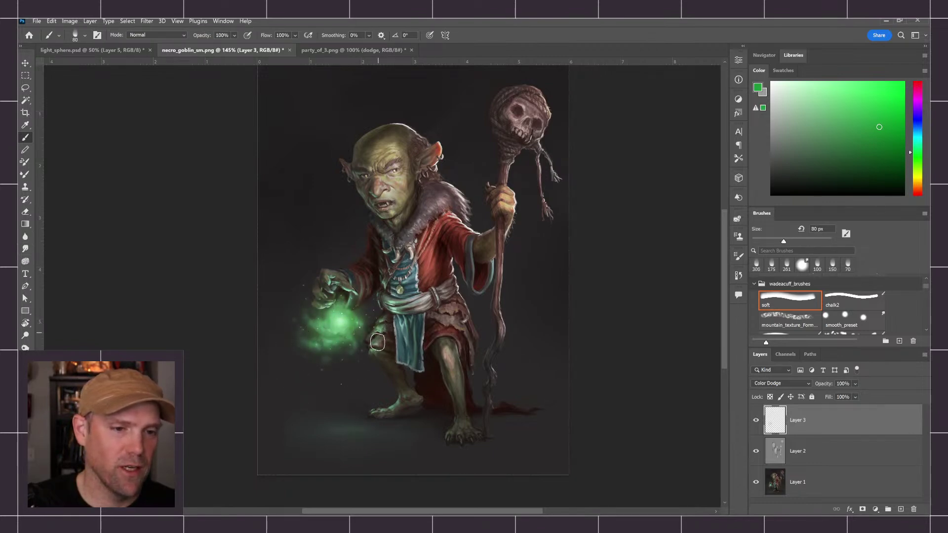
- Paint green light on the foot below the orb with a 50 px brush and on the ground with a 175 px brush
{"action": "key", "text": "bracketright"}
{"action": "key", "text": "bracketright"}
{"action": "key", "text": "bracketright"}
{"action": "key", "text": "bracketright"}
{"action": "key", "text": "bracketright"}
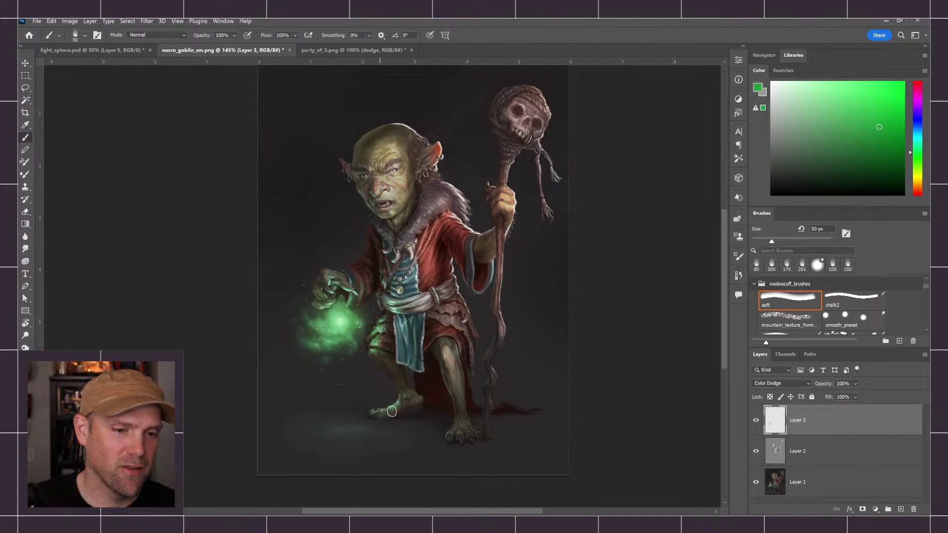
{"action": "key", "text": "bracketleft"}
{"action": "key", "text": "bracketleft"}
{"action": "key", "text": "bracketleft"}
{"action": "key", "text": "bracketleft"}
{"action": "key", "text": "bracketleft"}
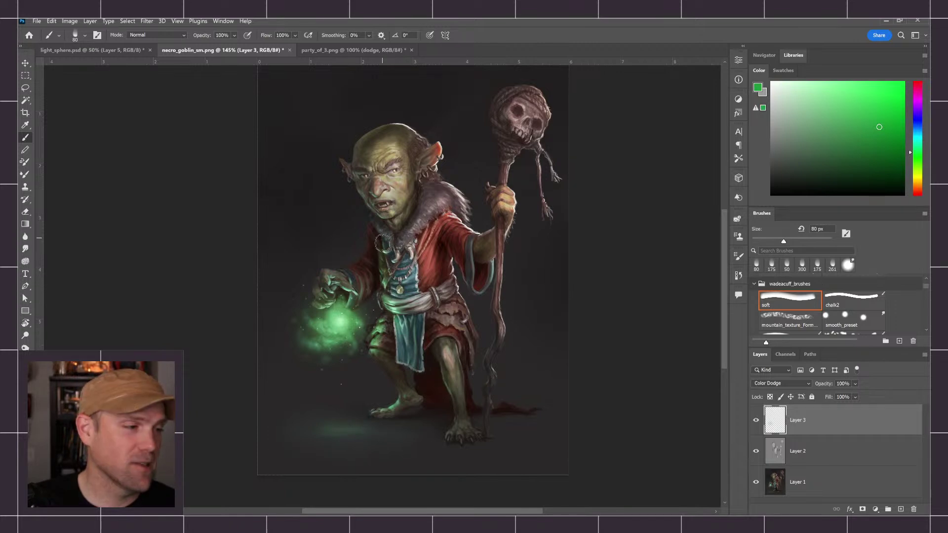
- Paint green light along the orb-facing side of the goblin's face with a 50 px brush
{"action": "key", "text": "bracketleft"}
{"action": "key", "text": "bracketleft"}
{"action": "key", "text": "bracketleft"}
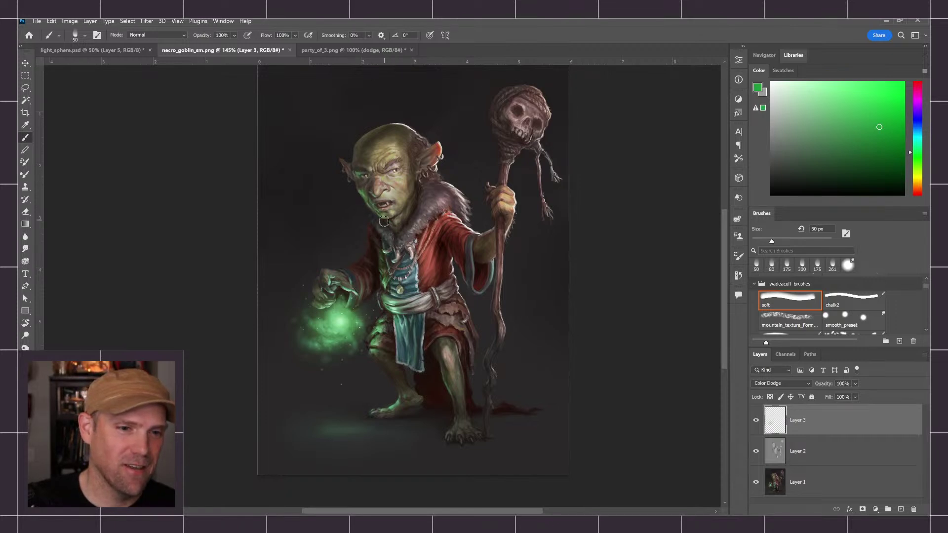
- Paint a broad green glow around the magic orb with a 500 px soft brush
{"action": "key", "text": "bracketright"}
{"action": "key", "text": "bracketright"}
{"action": "key", "text": "bracketright"}
{"action": "key", "text": "bracketright"}
{"action": "key", "text": "bracketright"}
{"action": "key", "text": "bracketright"}
{"action": "key", "text": "bracketright"}
{"action": "key", "text": "bracketright"}
{"action": "key", "text": "bracketright"}
{"action": "key", "text": "bracketright"}
{"action": "key", "text": "bracketright"}
{"action": "key", "text": "bracketright"}
{"action": "key", "text": "bracketright"}
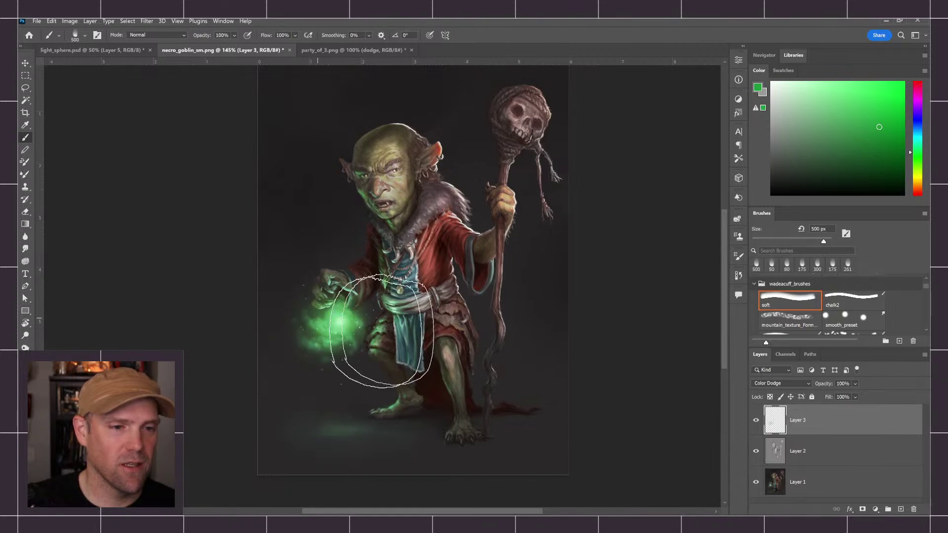
- Toggle the Color Dodge layer's visibility to compare the goblin with and without the green glow
{"action": "left_click", "coordinate": [756, 421]}
{"action": "left_click", "coordinate": [757, 423]}
{"action": "left_click", "coordinate": [757, 423]}
{"action": "left_click", "coordinate": [758, 427]}
{"action": "left_click", "coordinate": [758, 427]}
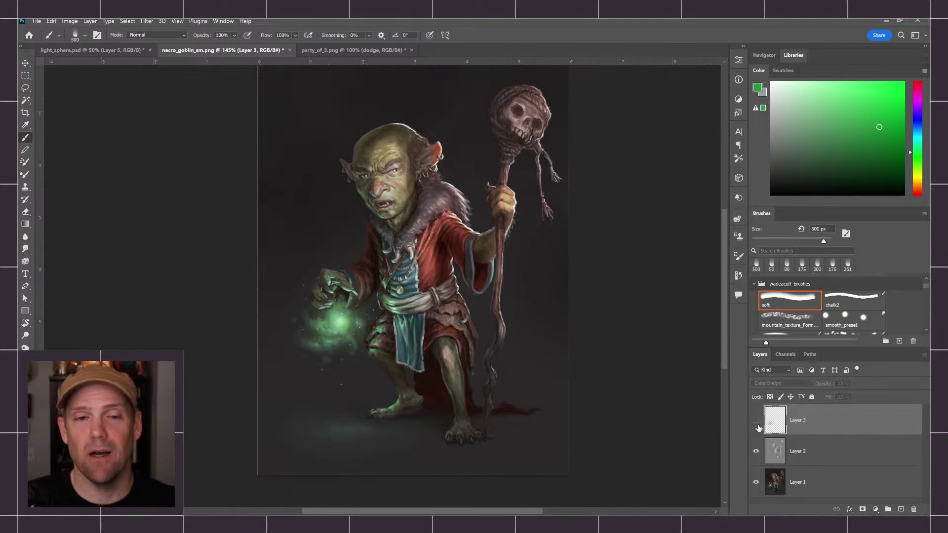